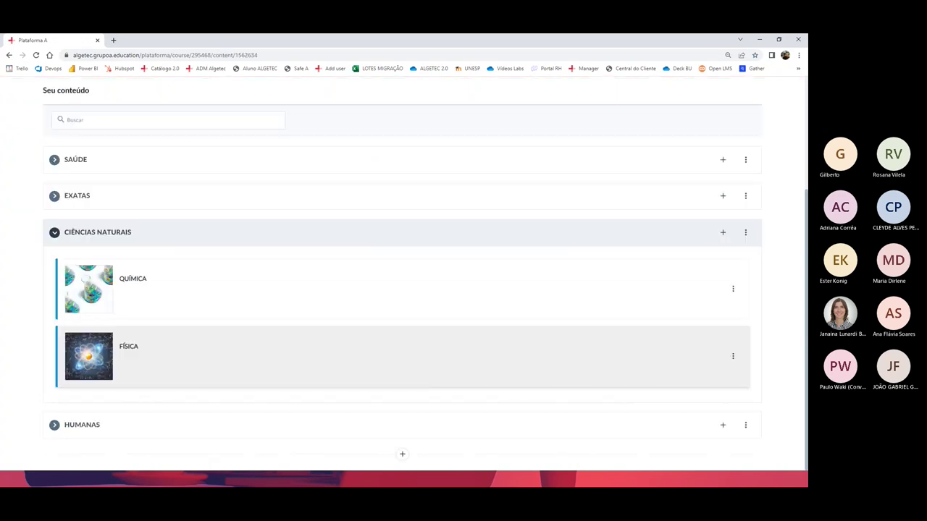
Open the Física content under Ciências Naturais and launch the Pêndulo Simples - ID 20 lab.
left_click(325, 372)
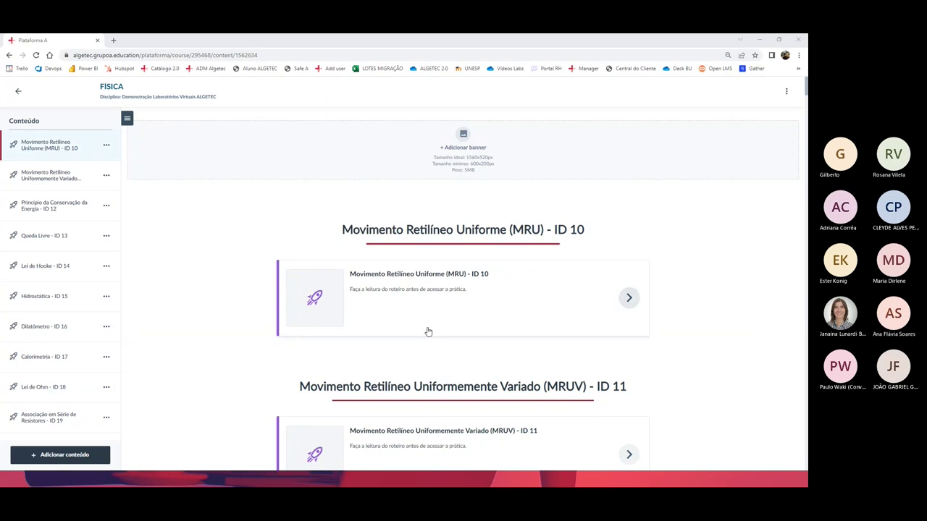
scroll(428, 333, "down", 6)
scroll(431, 340, "down", 7)
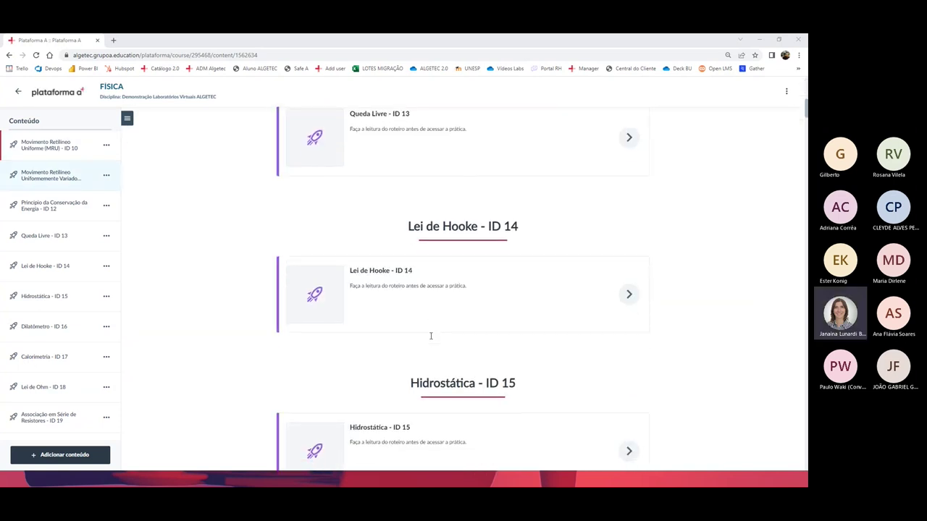
scroll(428, 349, "down", 10)
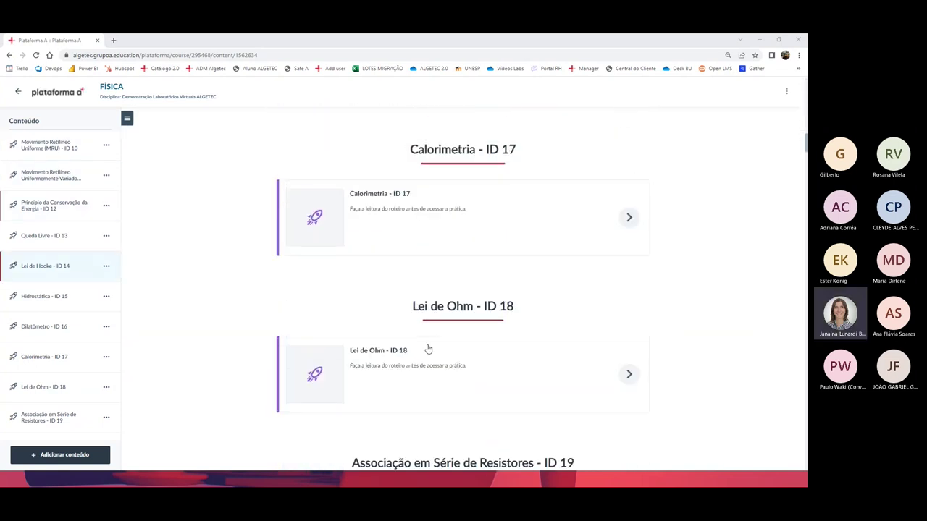
scroll(427, 319, "up", 2)
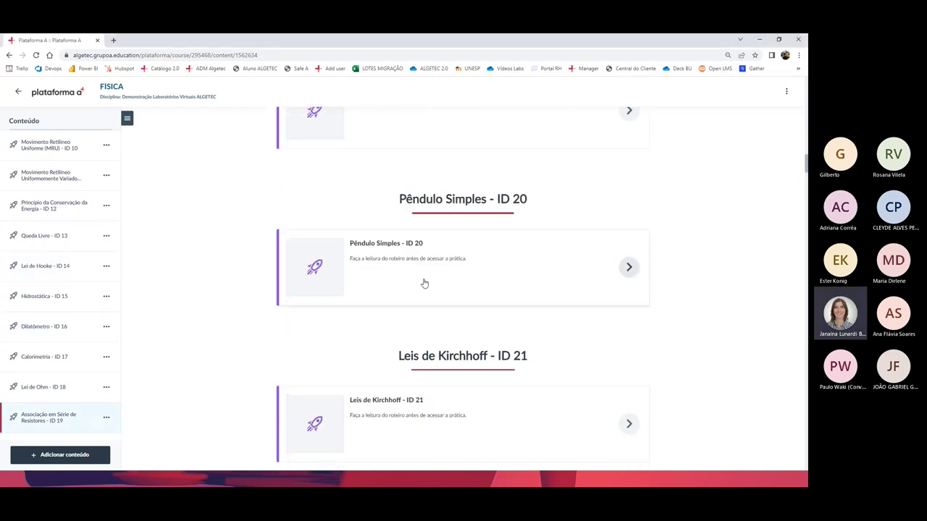
left_click(407, 254)
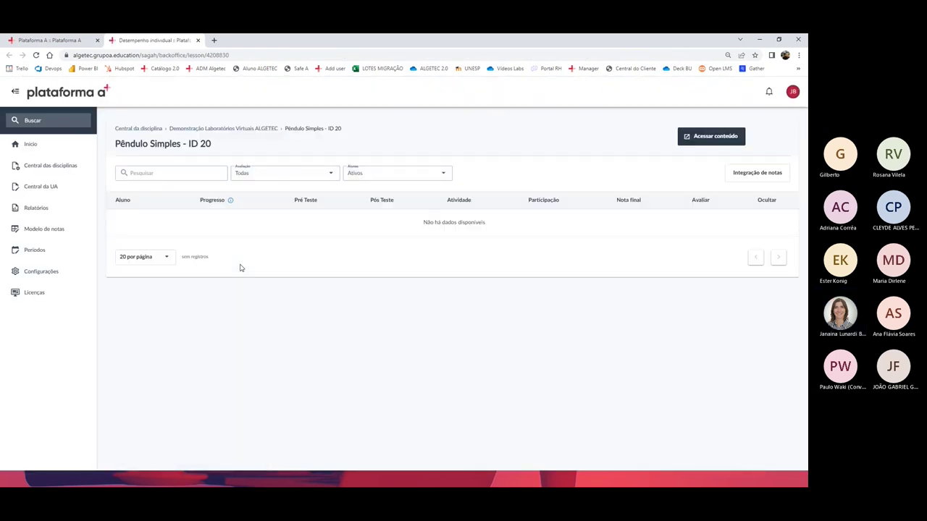
Try switching the role to Estudante from the lab's performance page, and close that page's tab.
left_click(796, 94)
left_click(739, 144)
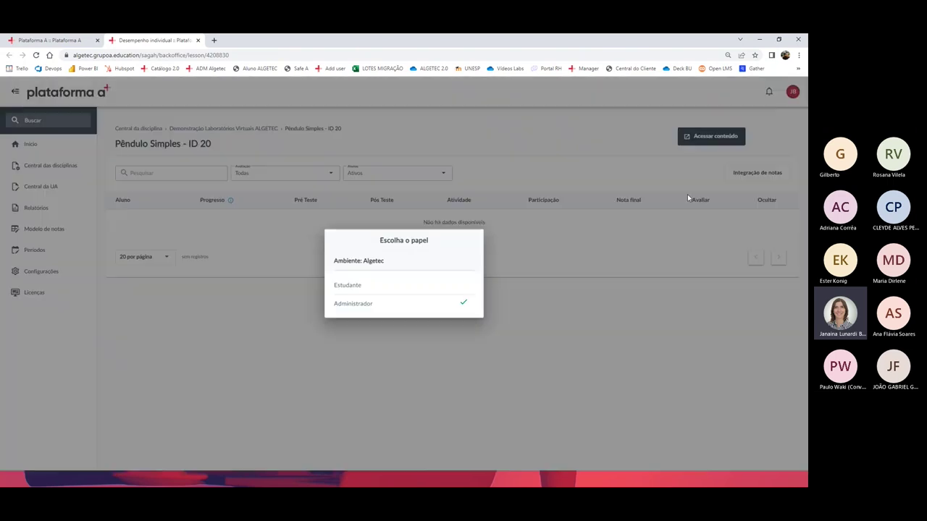
left_click(362, 288)
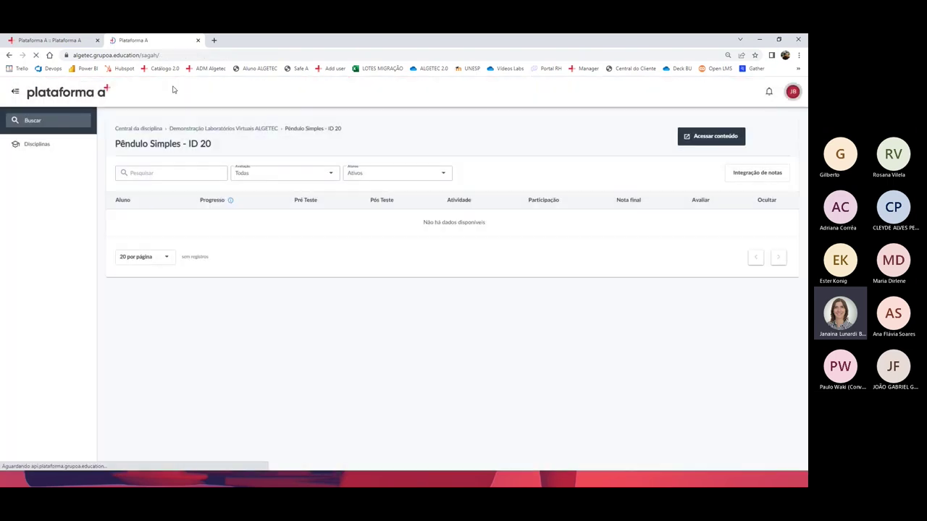
left_click(198, 39)
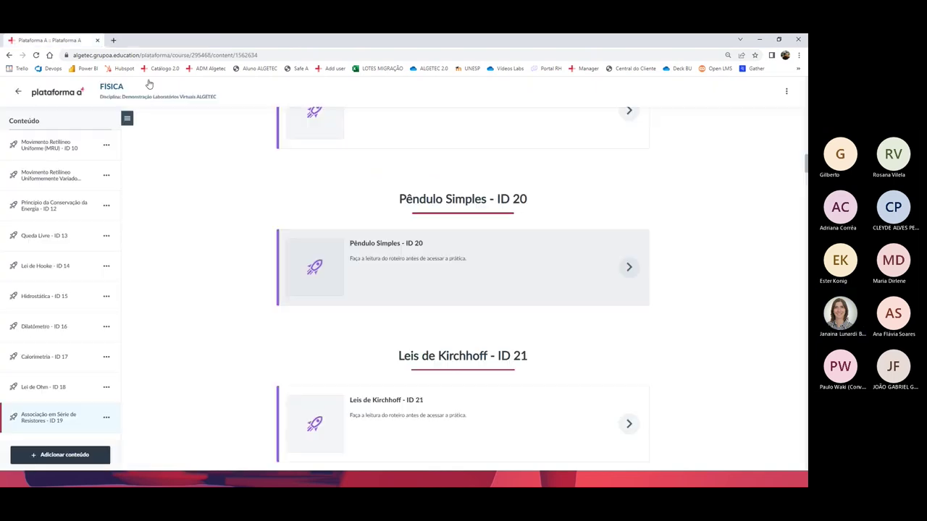
Reload the Física content page and open the Pêndulo Simples - ID 20 lab again.
left_click(234, 56)
key("Return")
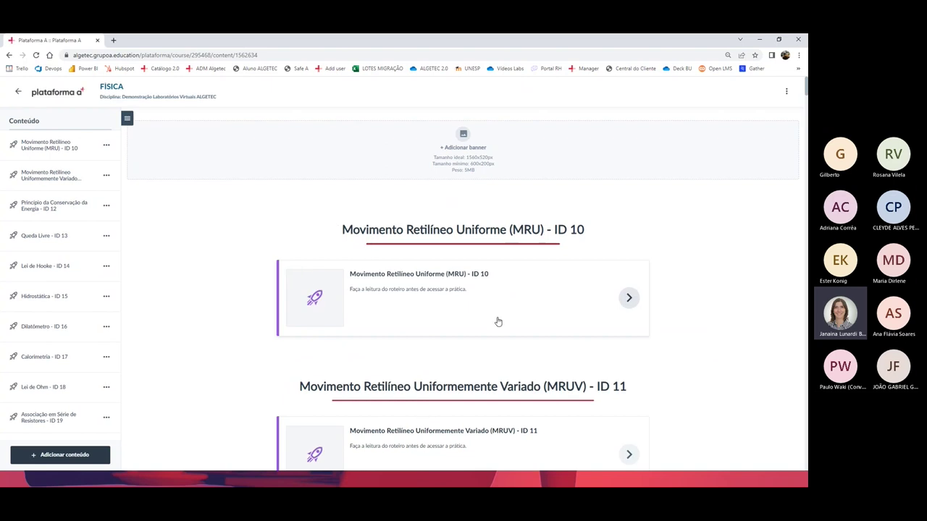
scroll(502, 319, "down", 5)
scroll(503, 319, "down", 3)
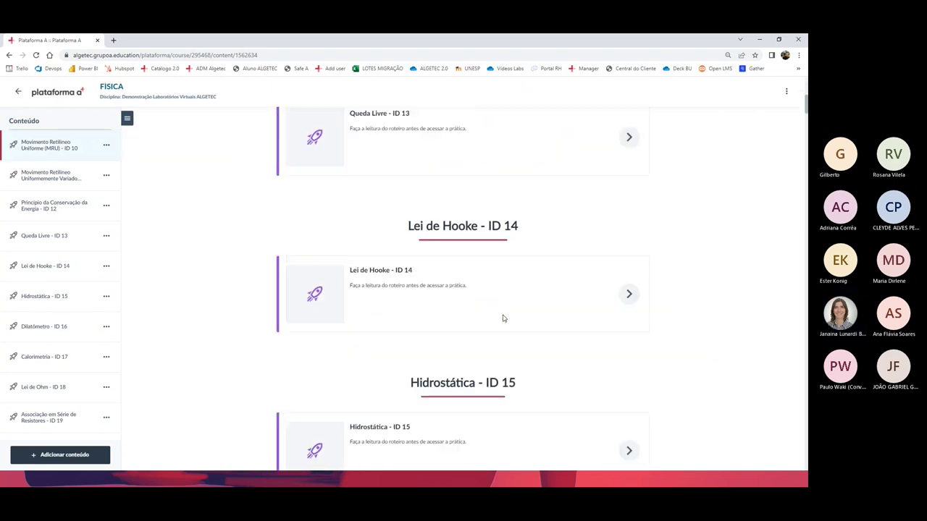
scroll(503, 319, "down", 5)
scroll(505, 320, "down", 8)
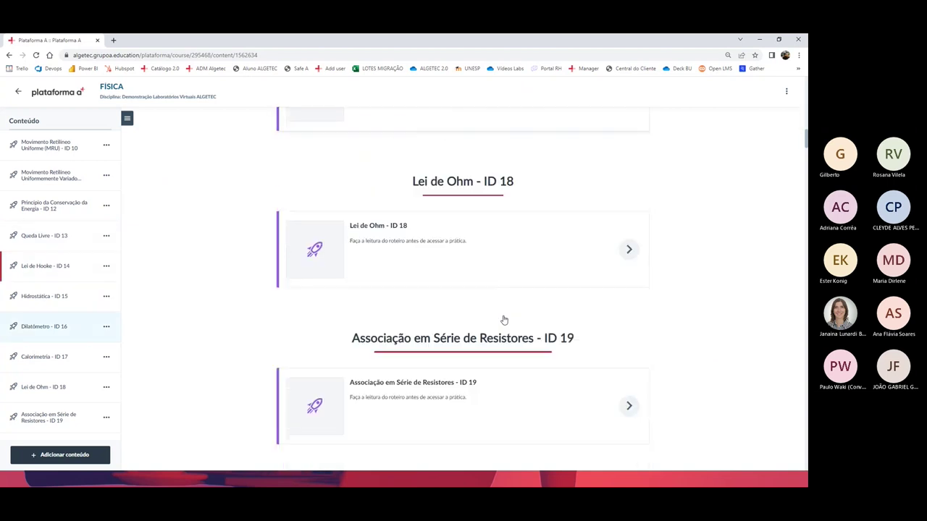
scroll(505, 319, "up", 2)
left_click(433, 269)
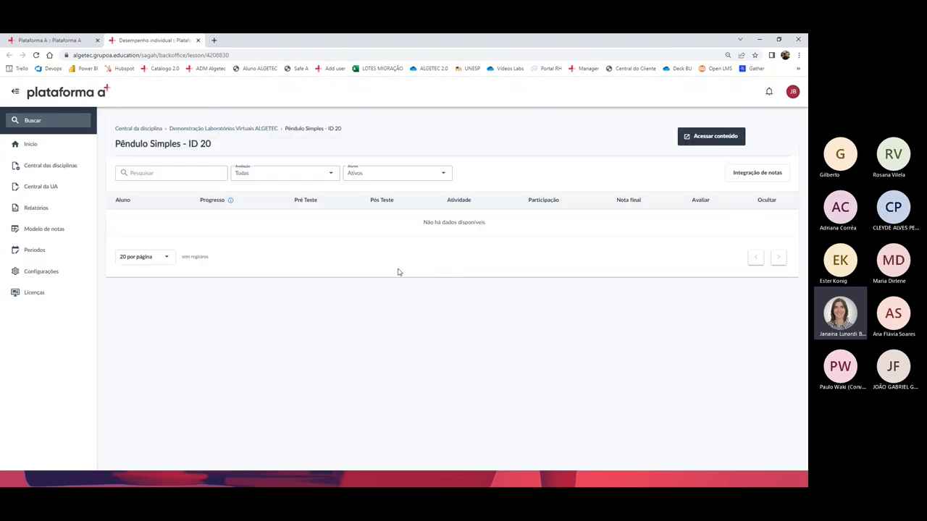
Choose the Administrador role for the Algetec environment and close the lab's performance tab.
left_click(791, 93)
left_click(781, 139)
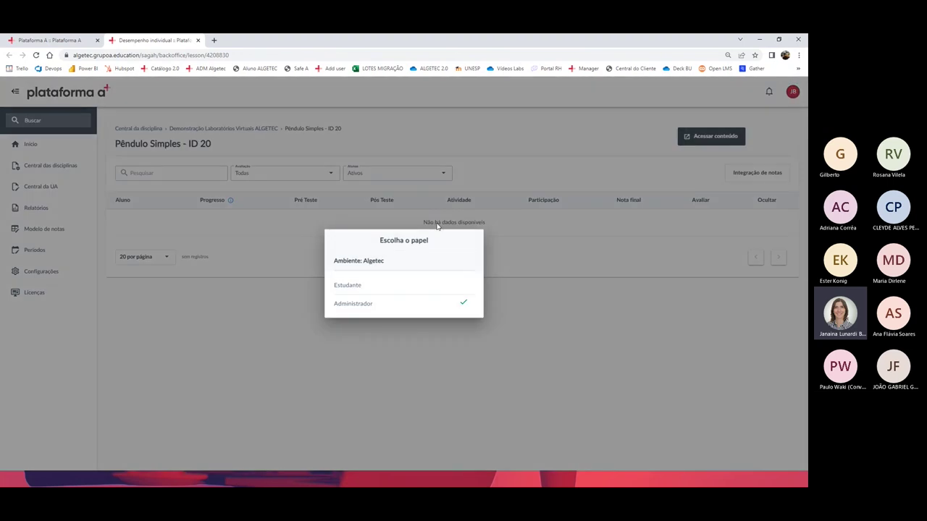
left_click(352, 303)
left_click(198, 40)
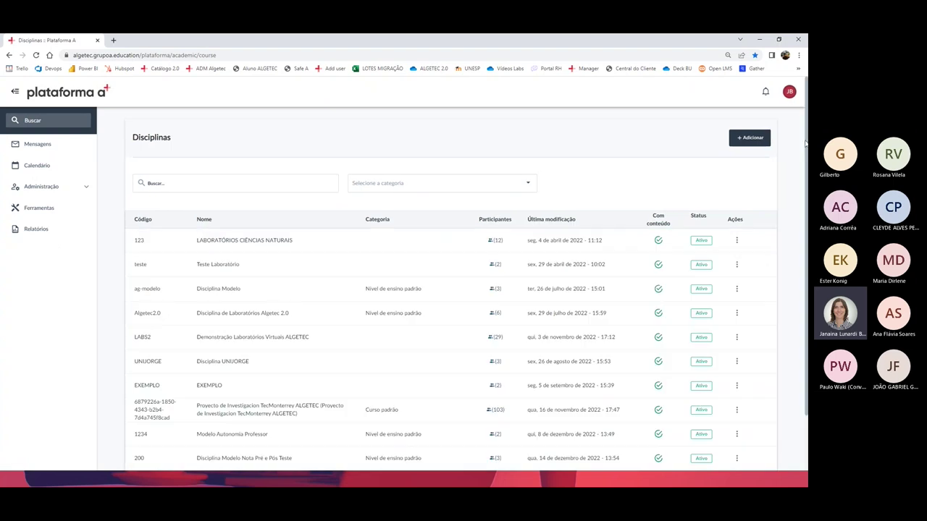
Switch the Algetec role to Estudante from the Disciplinas page and open the Demonstração Laboratórios Virtuais ALGETEC course.
left_click(788, 92)
left_click(711, 139)
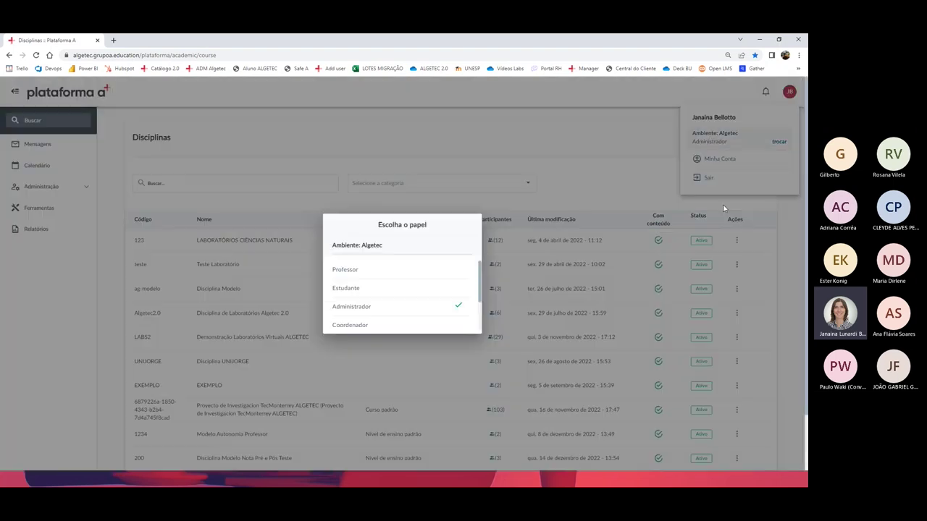
left_click(346, 288)
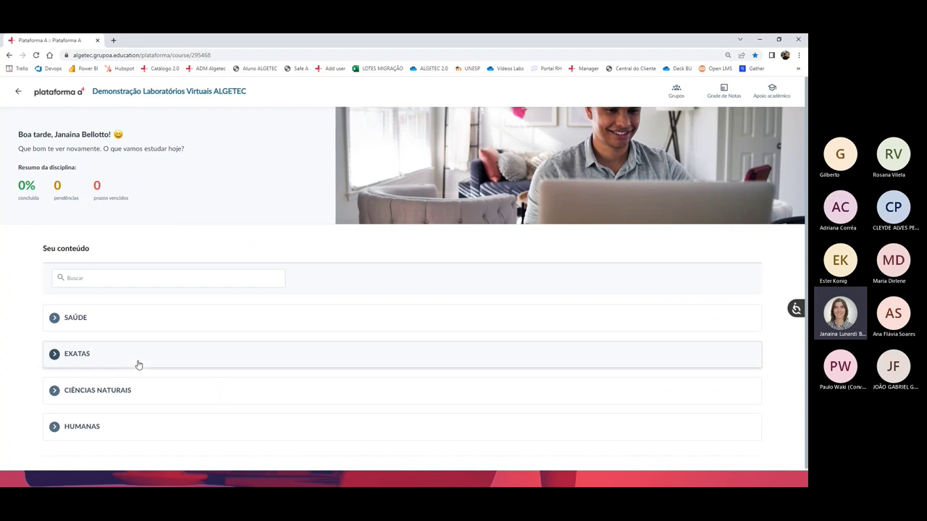
Expand the Ciências Naturais section of the course and open its Física content.
left_click(120, 391)
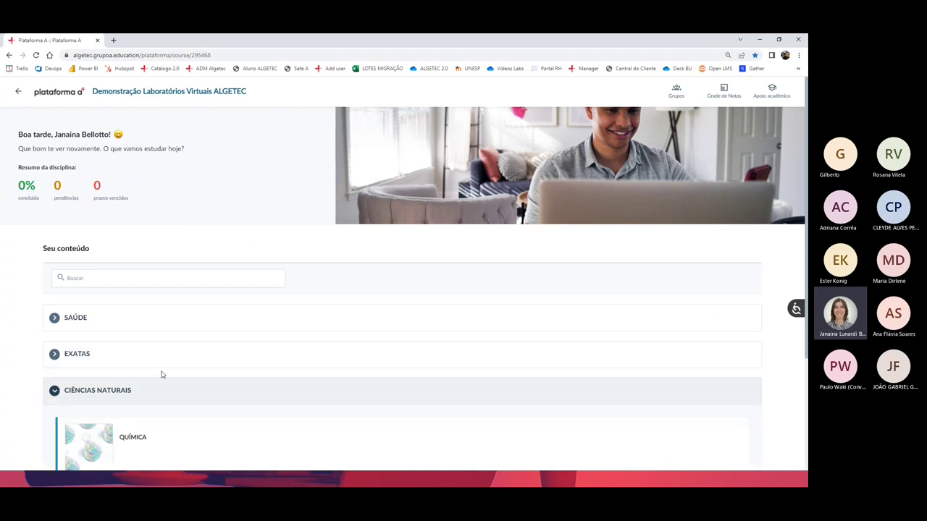
scroll(187, 365, "down", 3)
left_click(188, 365)
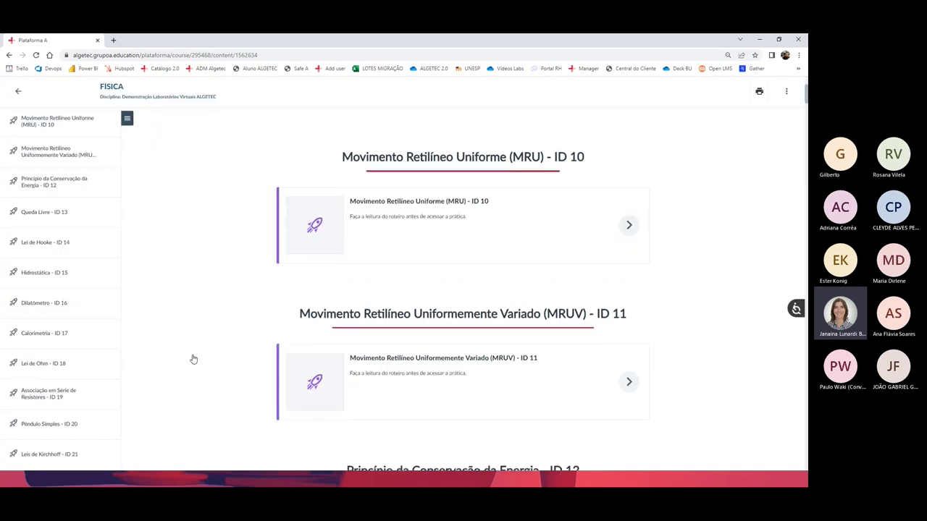
Find the Pêndulo Simples - ID 20 practice in the Física list and open it as a student.
scroll(330, 364, "down", 4)
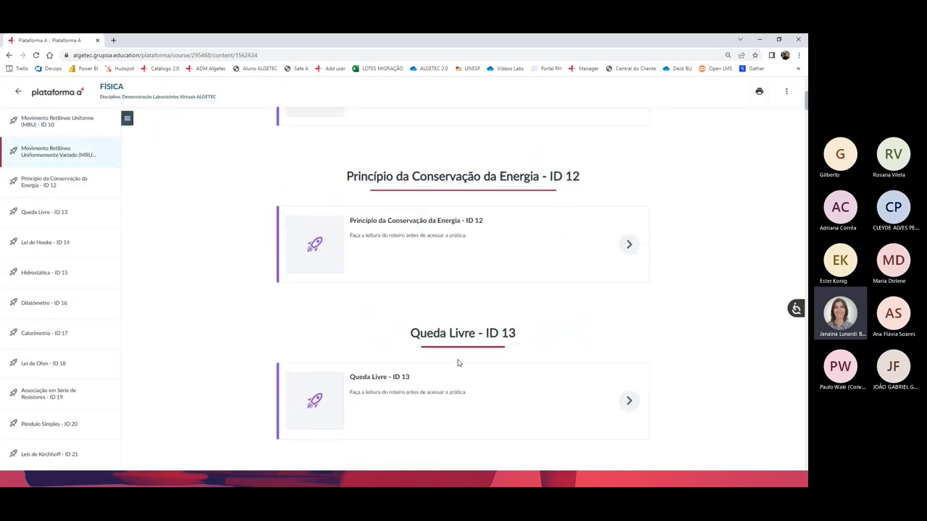
scroll(457, 363, "down", 4)
scroll(460, 366, "down", 2)
scroll(461, 366, "down", 3)
scroll(463, 364, "down", 3)
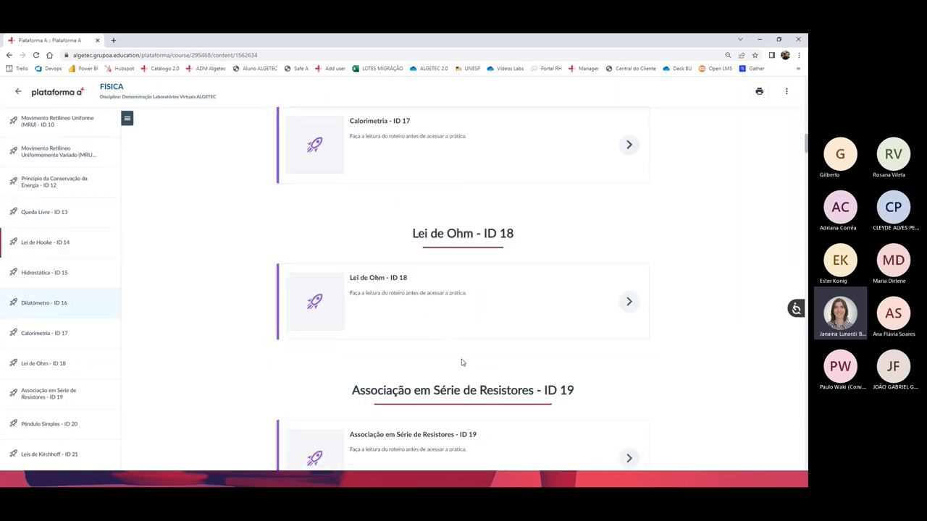
scroll(461, 362, "down", 4)
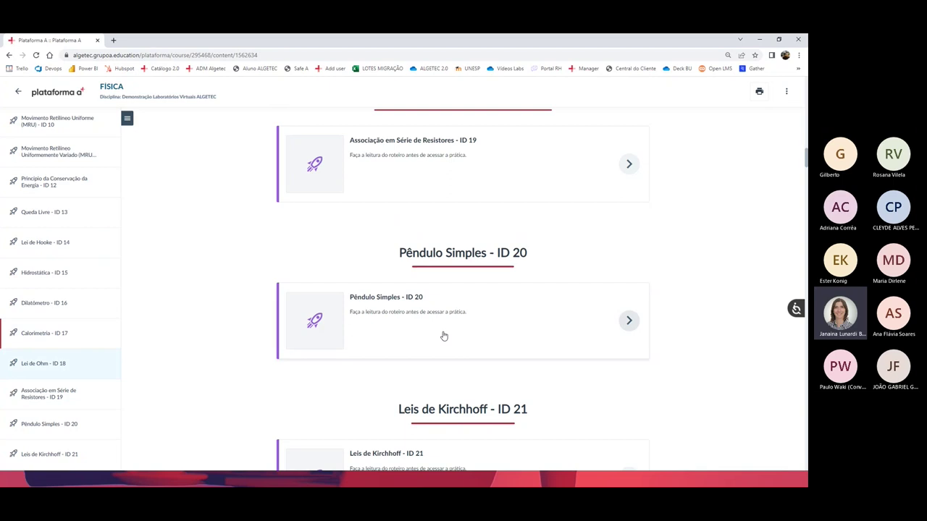
left_click(444, 336)
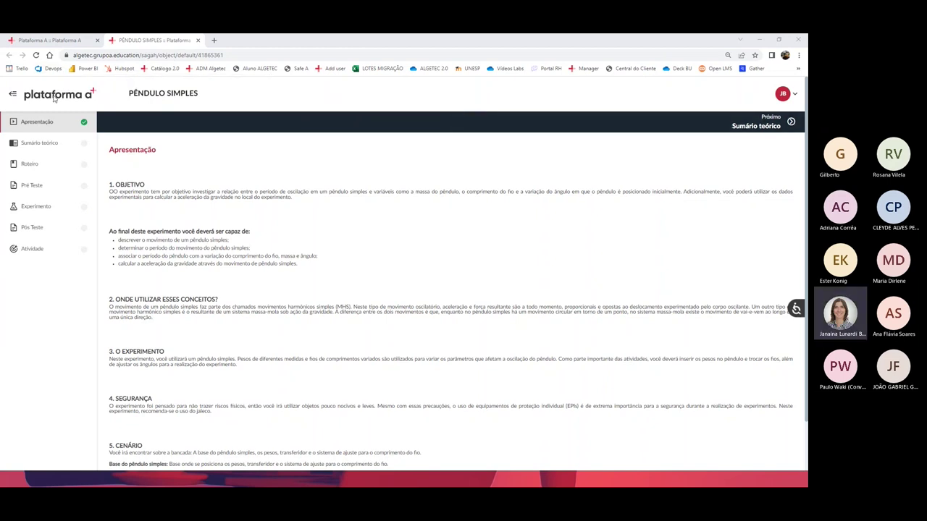
Review the Apresentação page of the Pêndulo Simples lab, highlighting its title and the sections from the objectives through Segurança.
left_click_drag(137, 95, 223, 86)
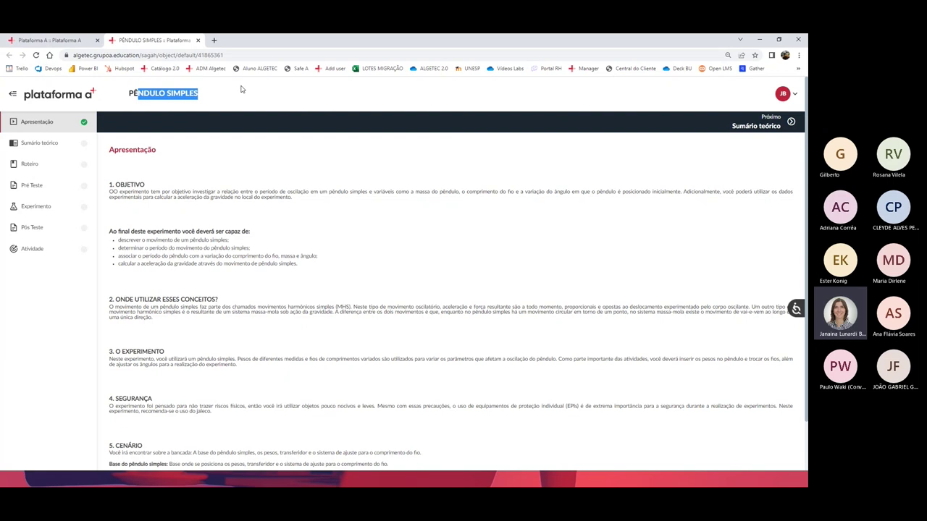
left_click(140, 93)
left_click_drag(129, 95, 221, 100)
left_click_drag(222, 264, 276, 401)
scroll(276, 403, "down", 1)
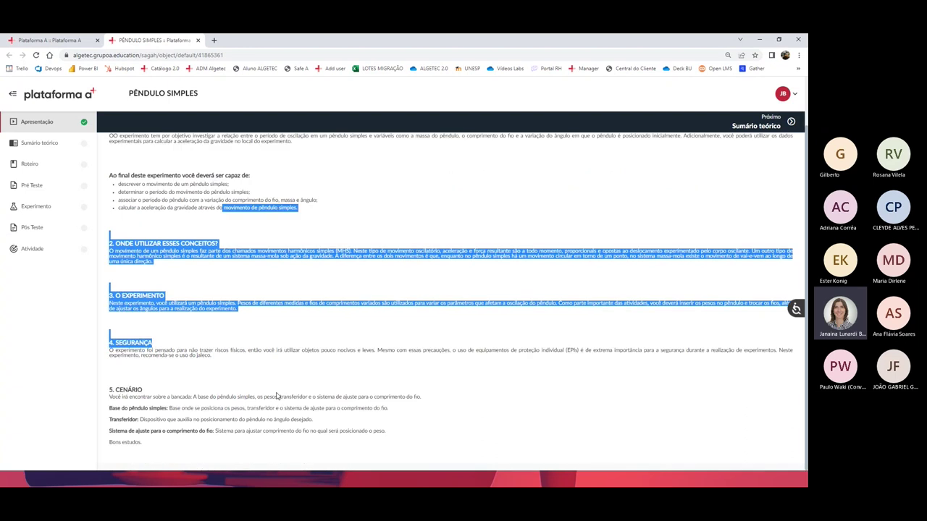
Open the Sumário teórico document of the lab, skim through to its second page, and close it.
left_click(41, 148)
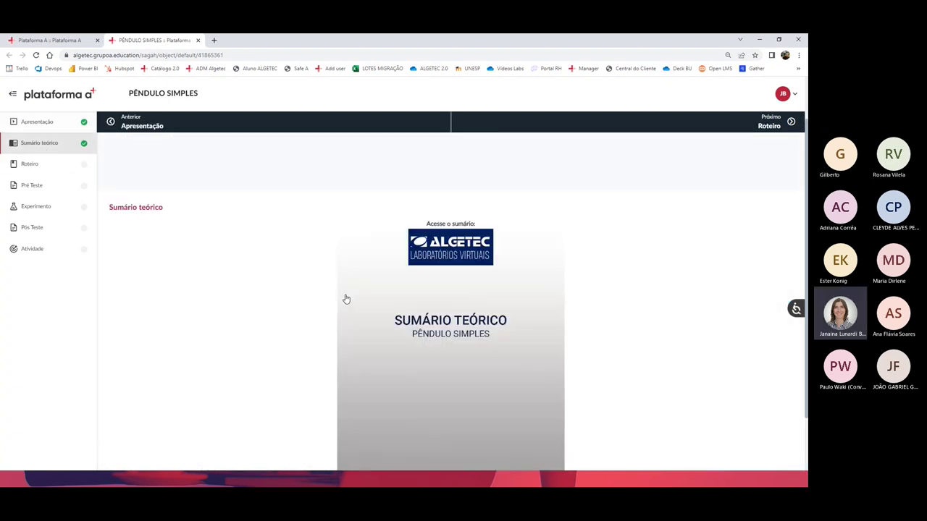
left_click(345, 298)
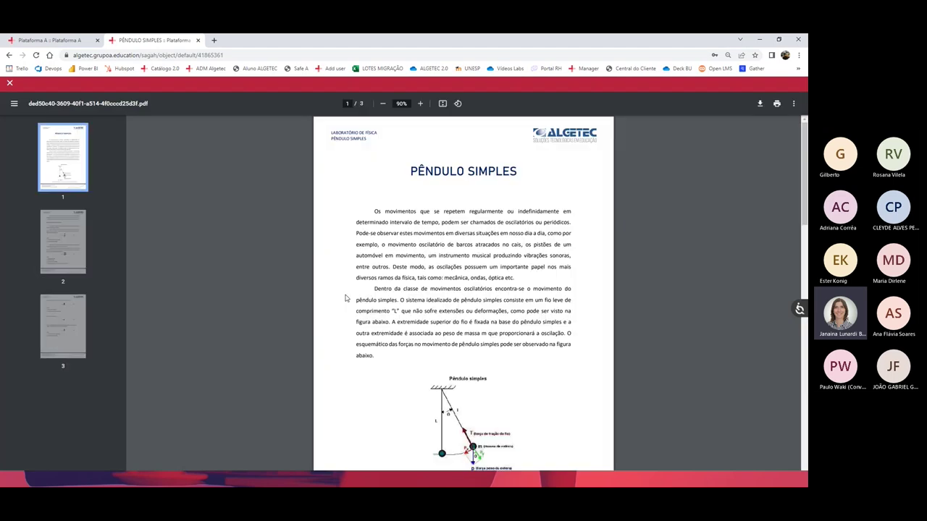
scroll(400, 248, "down", 10)
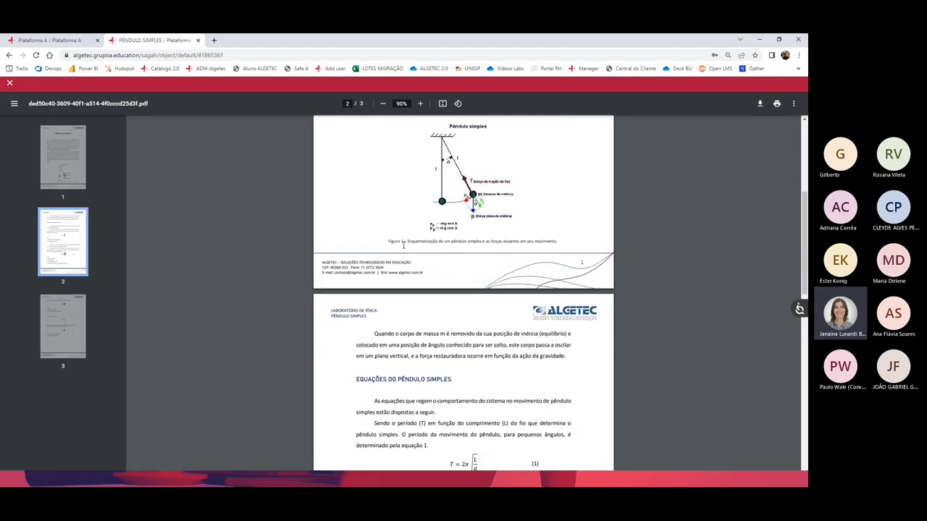
left_click(11, 85)
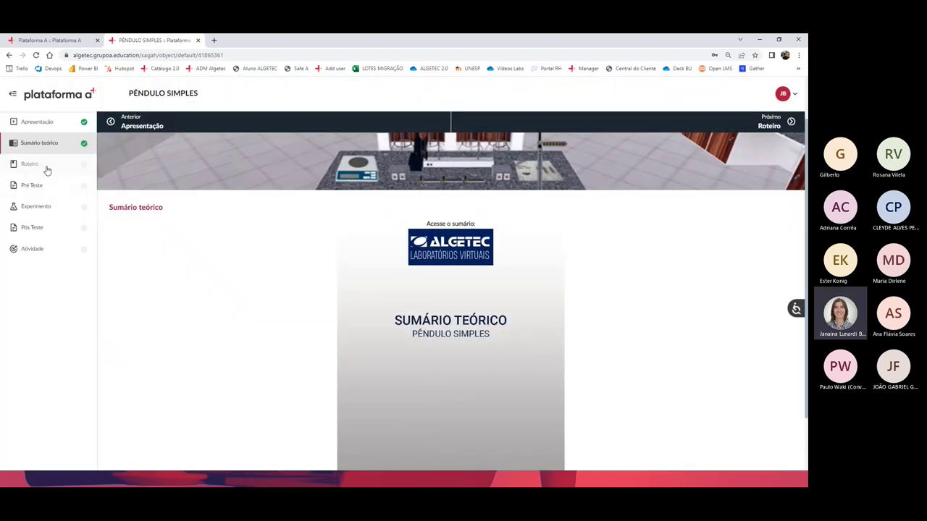
Open the Roteiro document of the lab and read from Instruções Gerais on to the Recomendações de Acesso page.
left_click(47, 169)
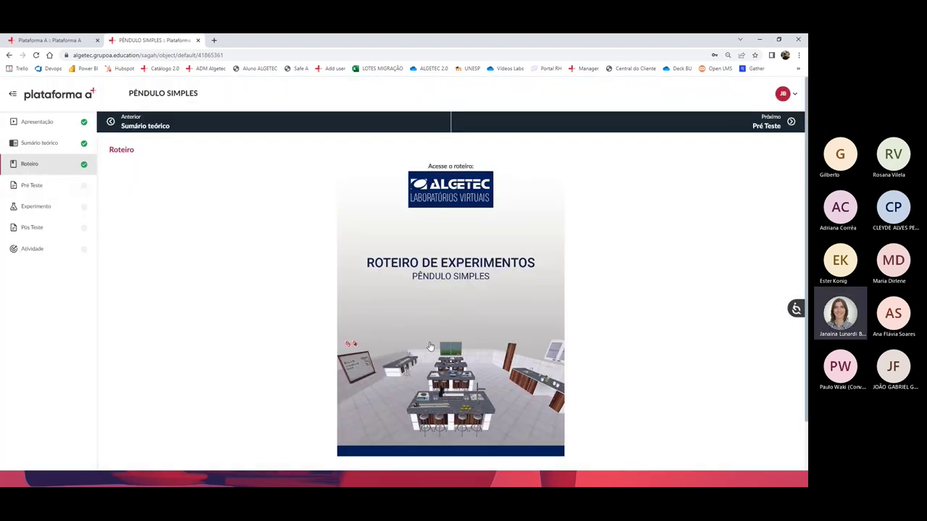
left_click(460, 308)
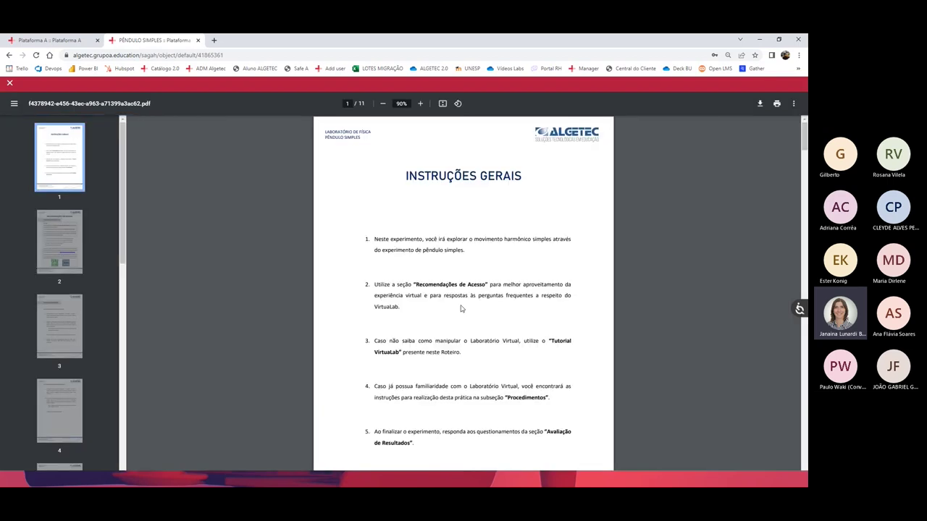
scroll(461, 309, "down", 3)
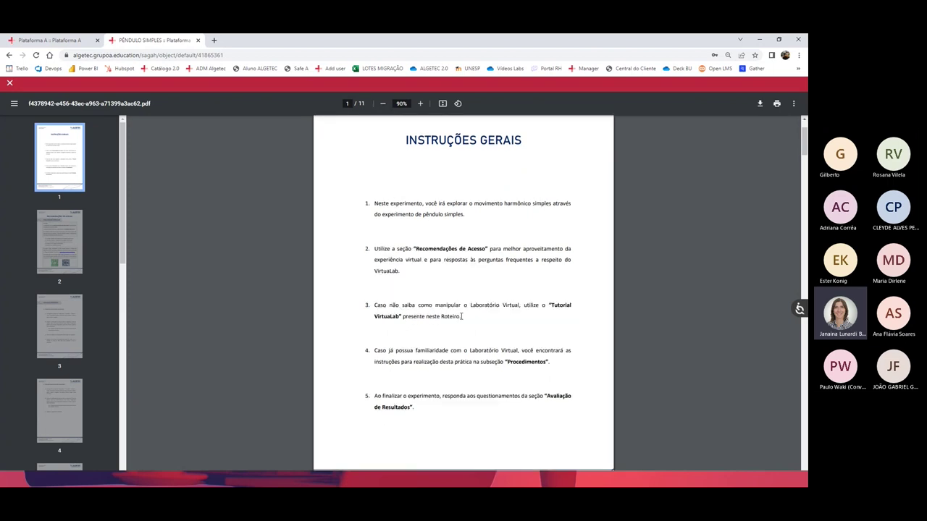
scroll(462, 320, "down", 4)
scroll(437, 275, "up", 1)
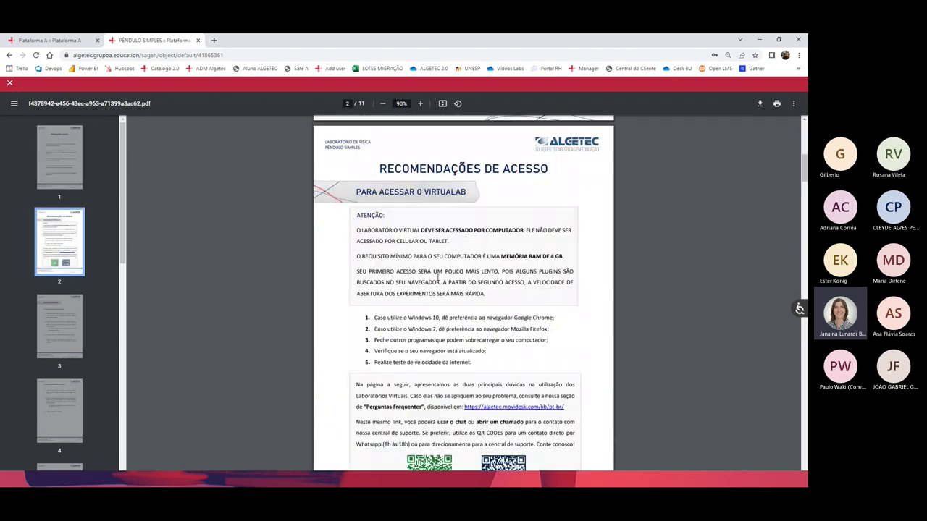
Highlight the minimum RAM requirement and the Windows 7 browser recommendation, and view the support QR codes at the page's end.
left_click_drag(396, 256, 536, 262)
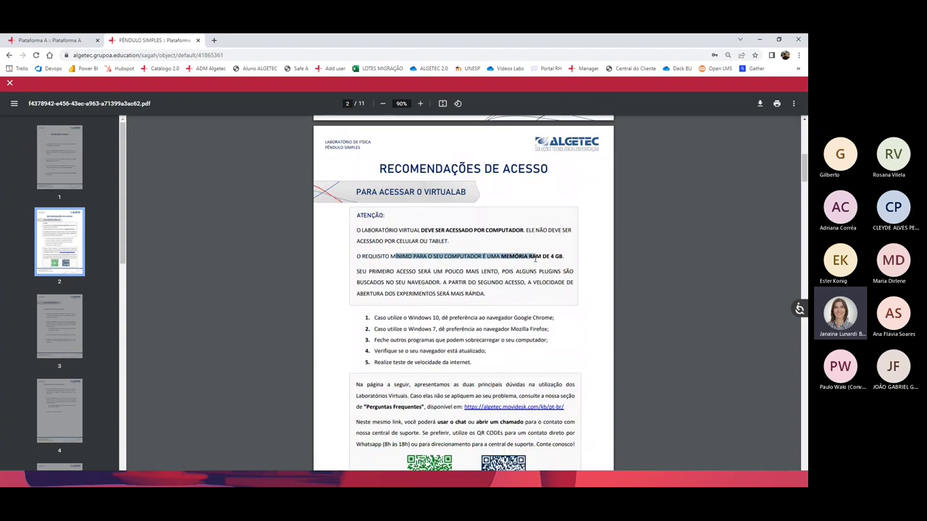
left_click_drag(382, 329, 553, 329)
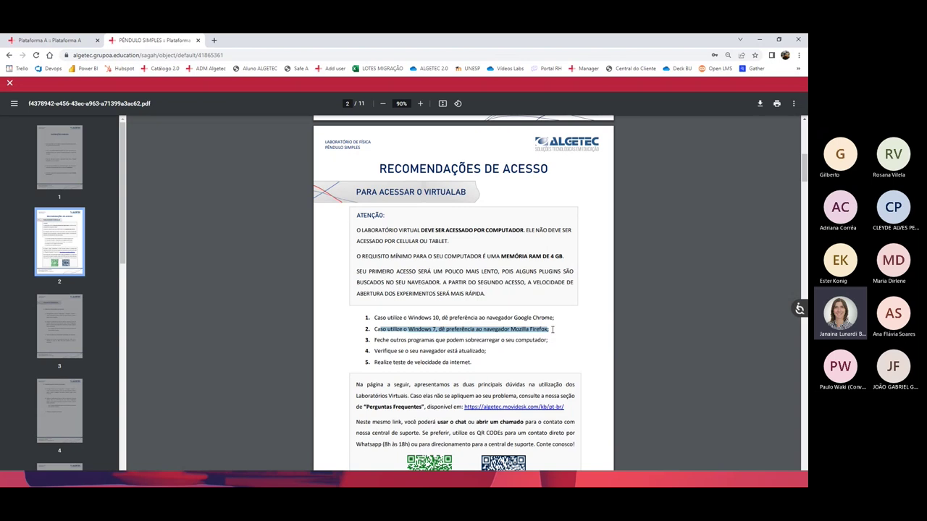
scroll(315, 296, "down", 2)
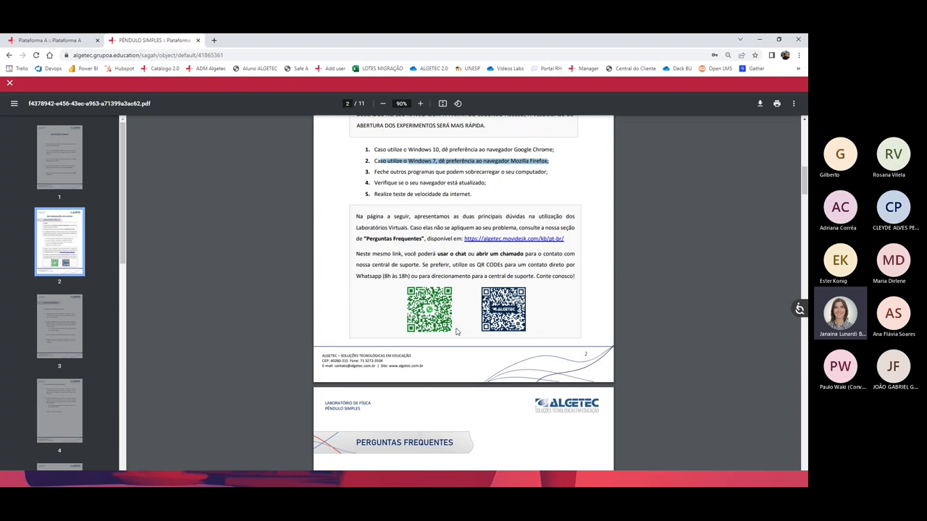
Read the Roteiro from Perguntas Frequentes through Descrição do Laboratório, highlighting the items under Materiais Necessários.
scroll(585, 431, "down", 5)
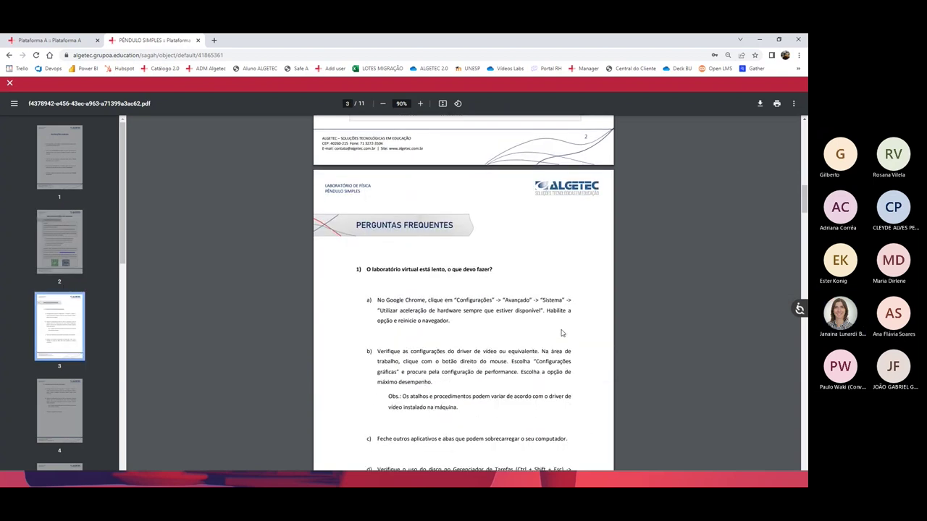
scroll(561, 333, "up", 1)
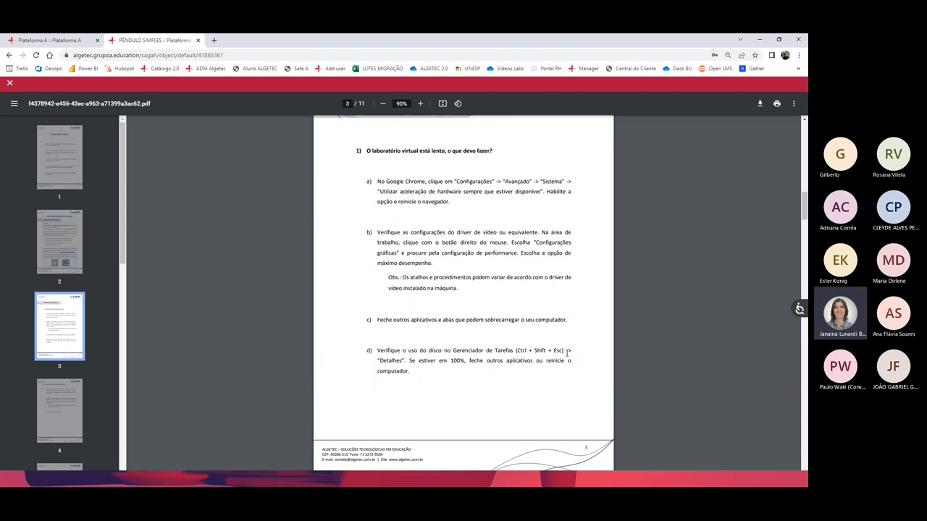
scroll(568, 352, "down", 3)
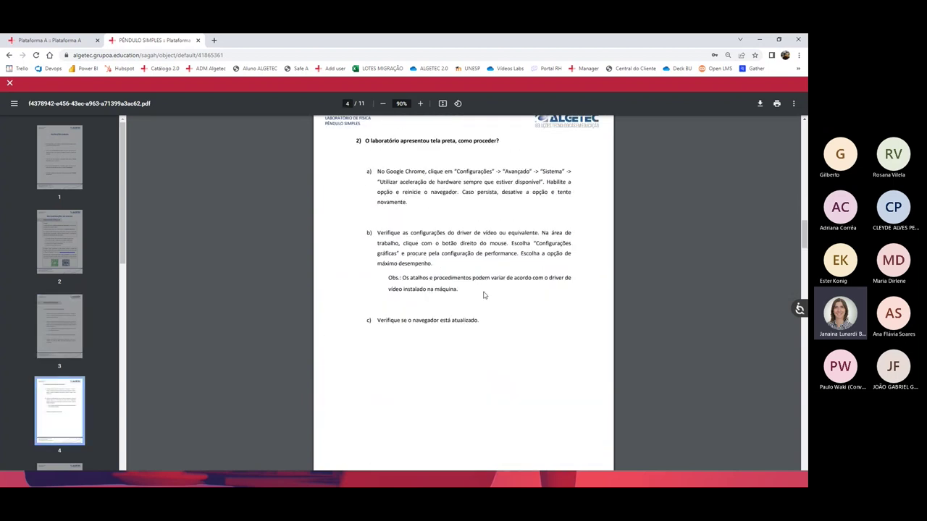
scroll(483, 279, "down", 6)
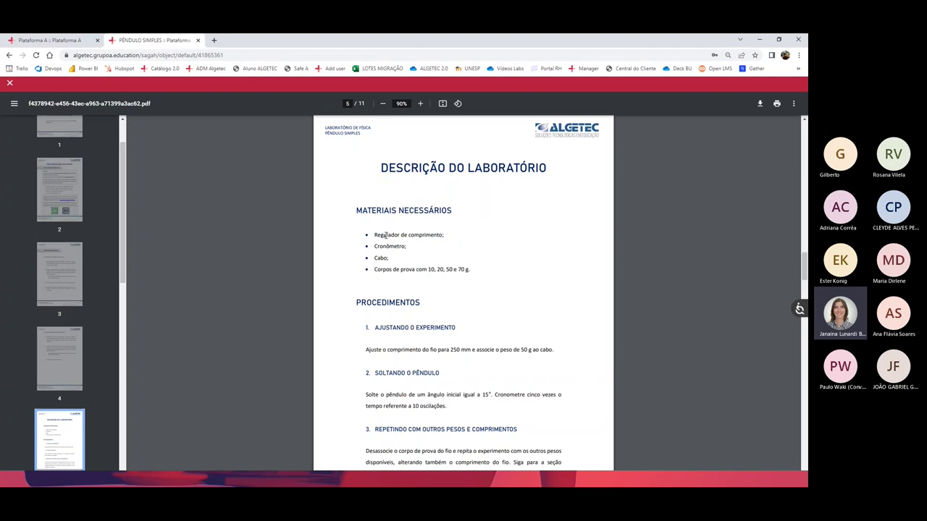
left_click_drag(385, 235, 403, 270)
scroll(461, 281, "down", 3)
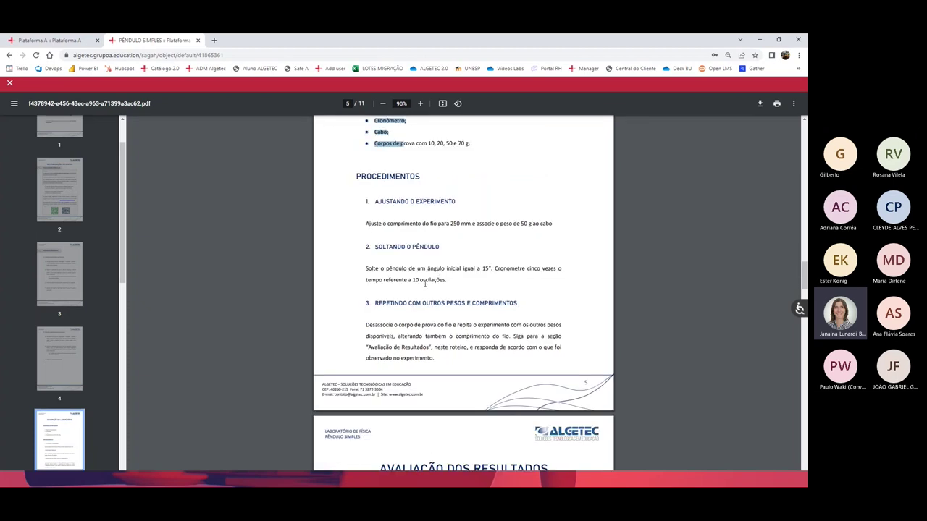
Find the Avaliação dos Resultados page of the Roteiro and highlight its heading.
scroll(425, 294, "down", 10)
scroll(426, 285, "up", 6)
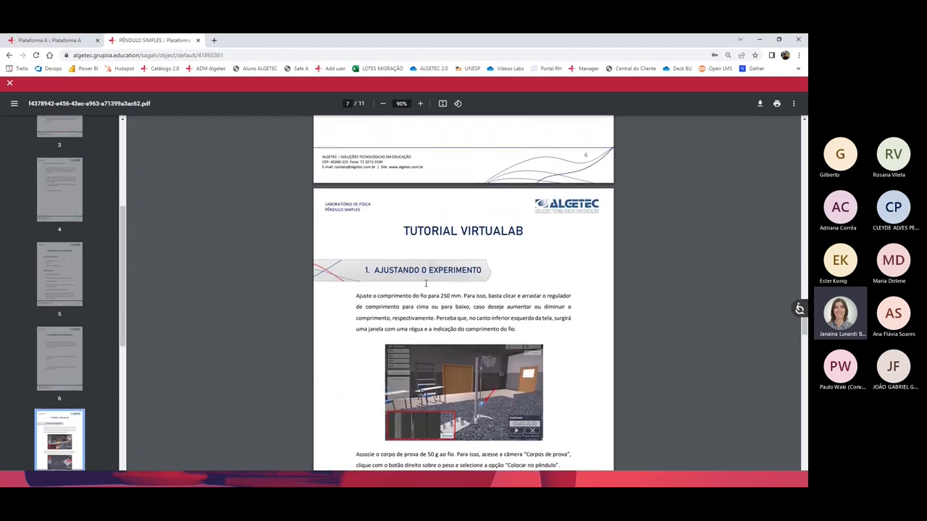
scroll(425, 286, "up", 1)
left_click_drag(380, 174, 477, 175)
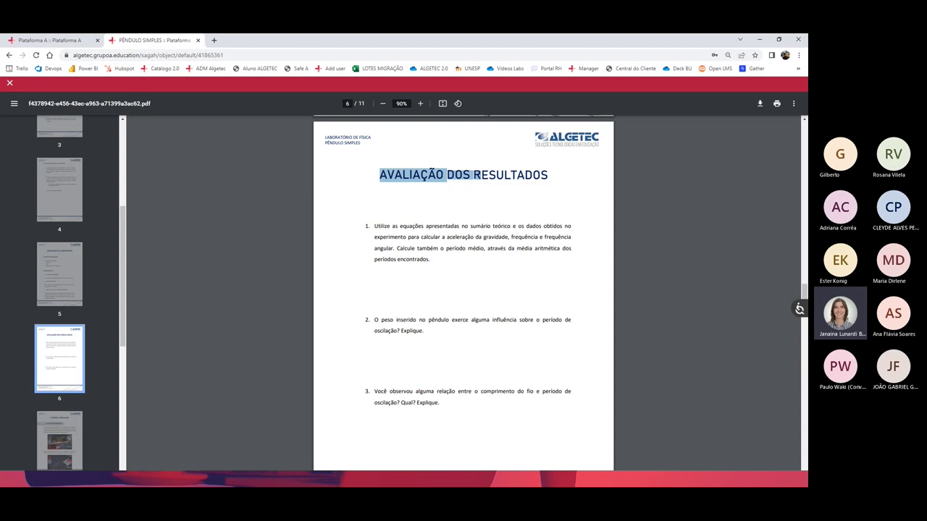
Highlight the Tutorial Virtualab heading in the Roteiro and skim its illustrated instructions up to page 9.
scroll(574, 319, "down", 3)
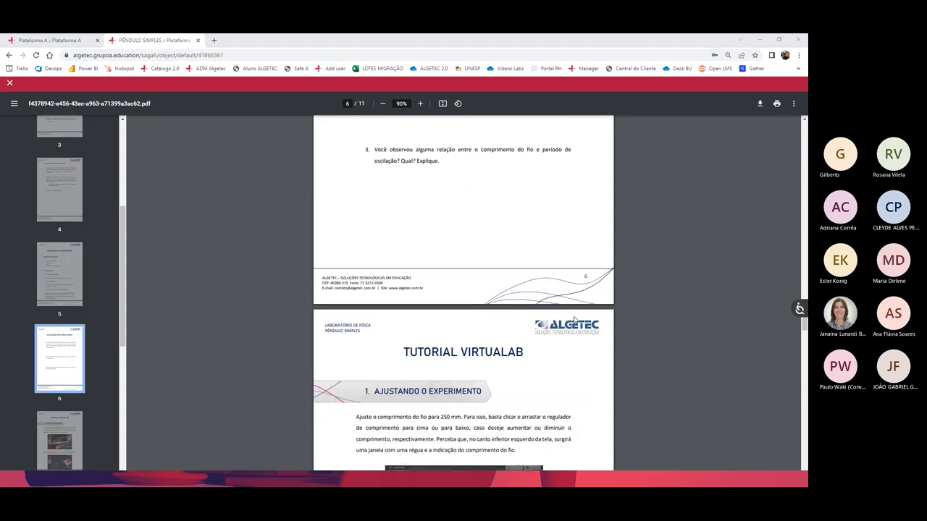
scroll(574, 319, "down", 3)
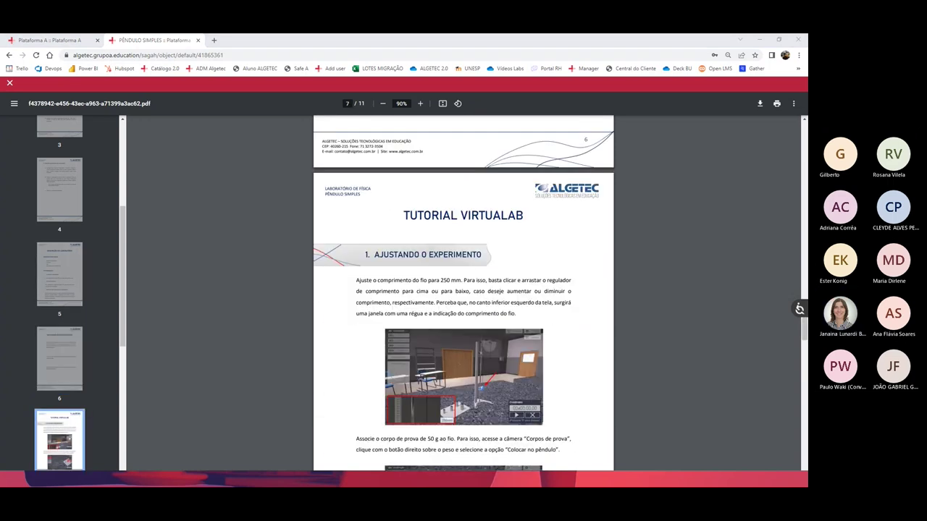
left_click_drag(399, 222, 554, 216)
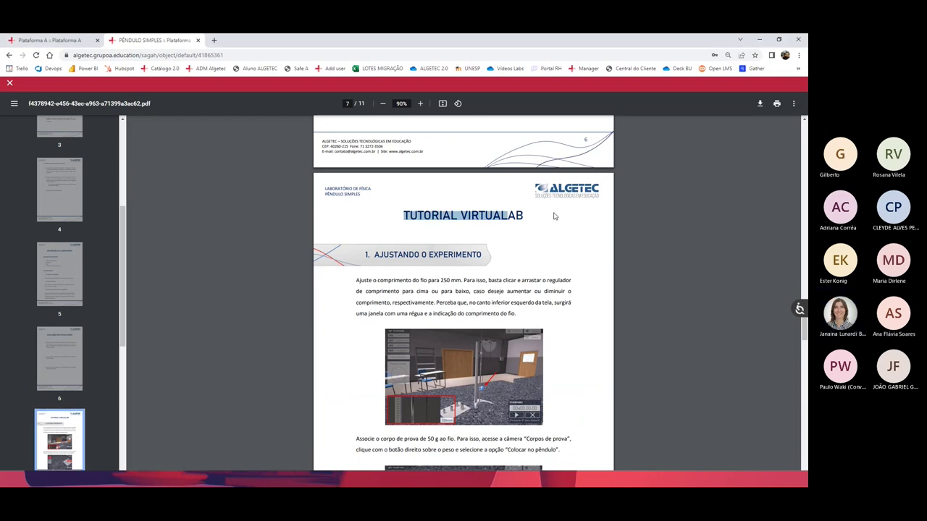
scroll(526, 263, "down", 2)
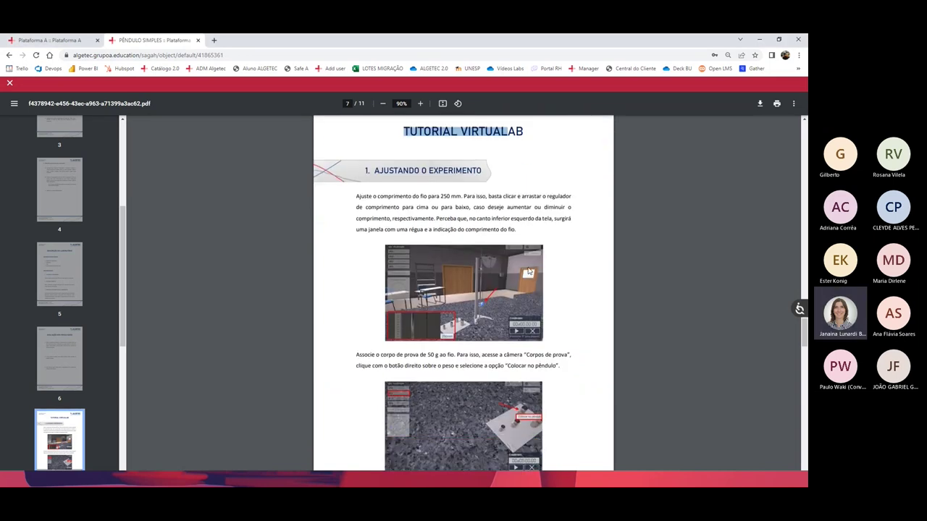
scroll(529, 272, "down", 20)
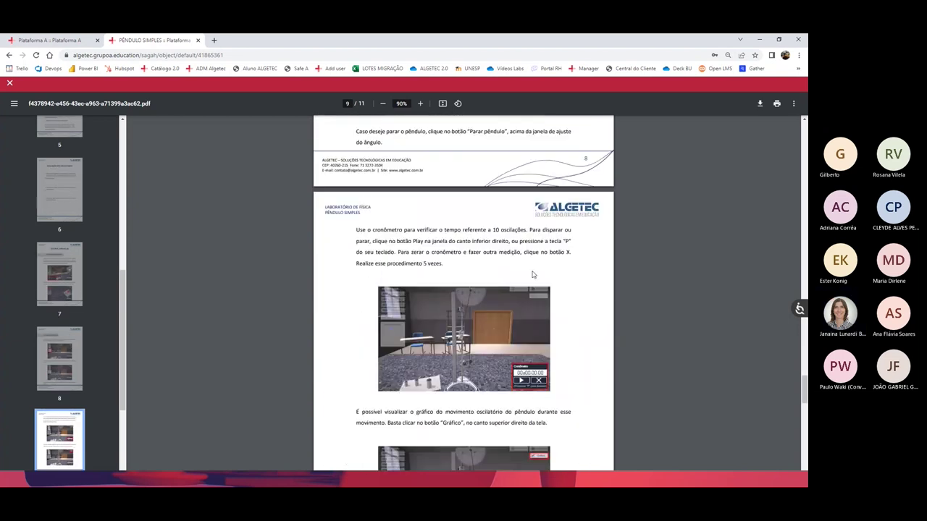
scroll(533, 274, "down", 3)
Download the Roteiro PDF to the Downloads folder and open it in its own maximized browser window.
left_click(757, 105)
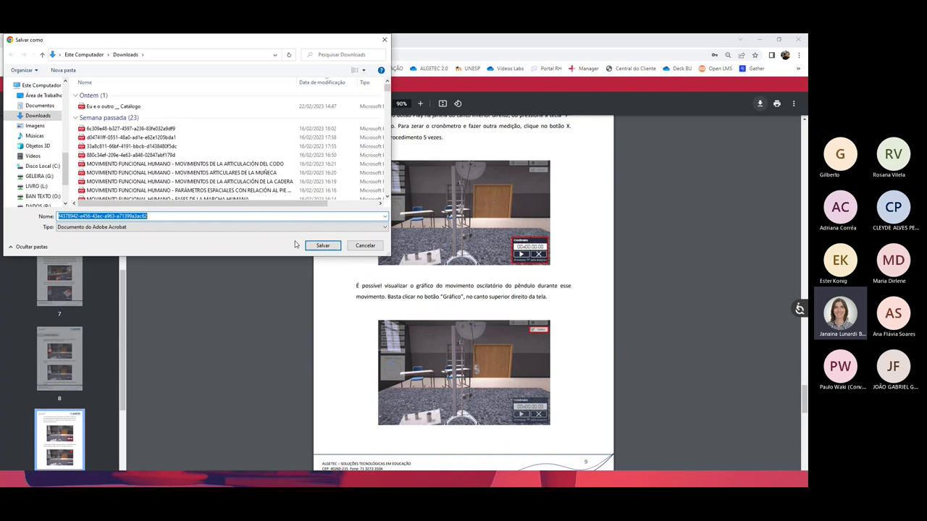
left_click(322, 245)
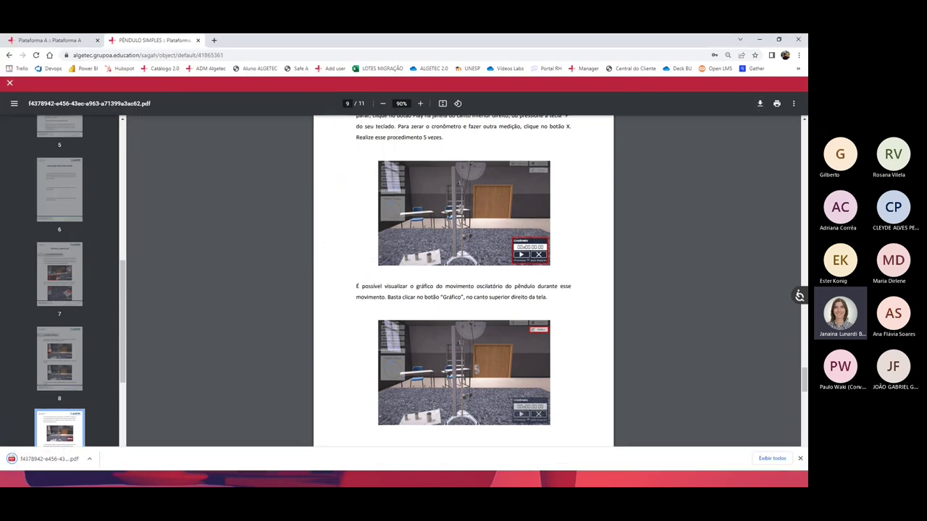
left_click(47, 459)
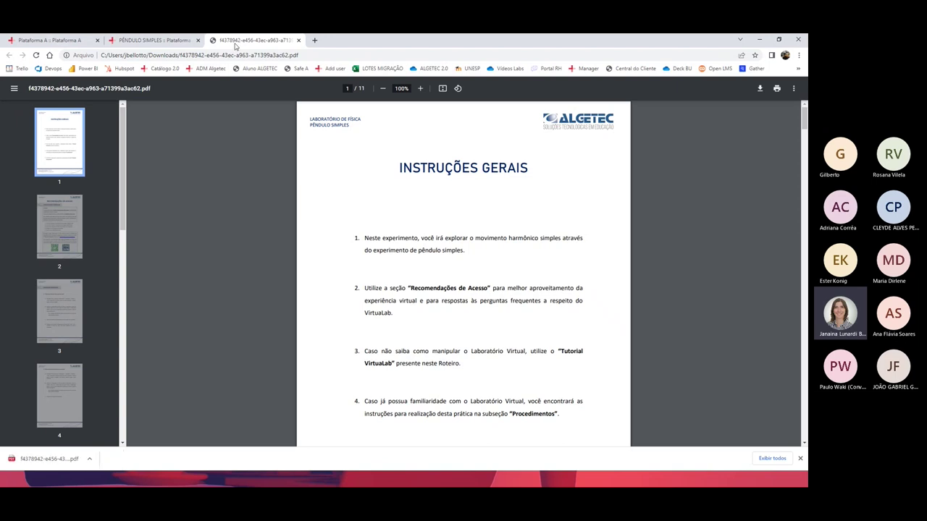
left_click_drag(238, 41, 156, 139)
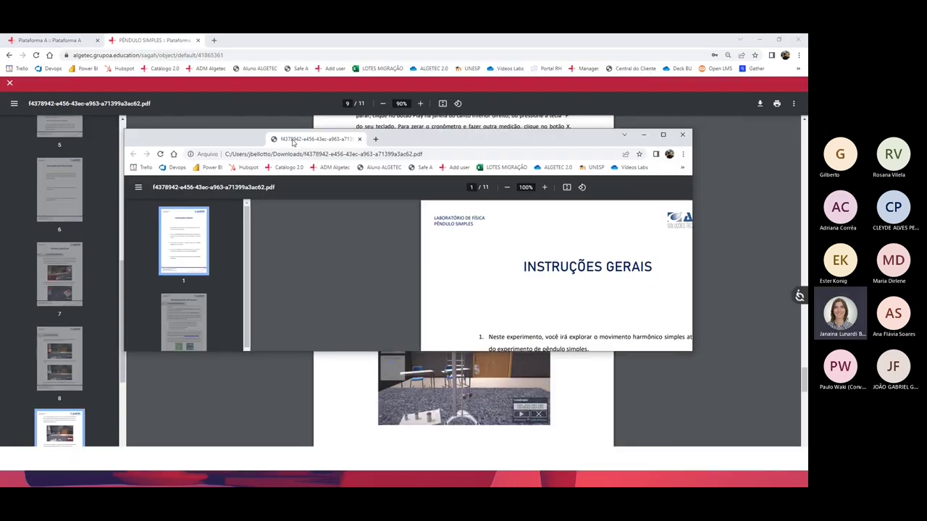
left_click(662, 134)
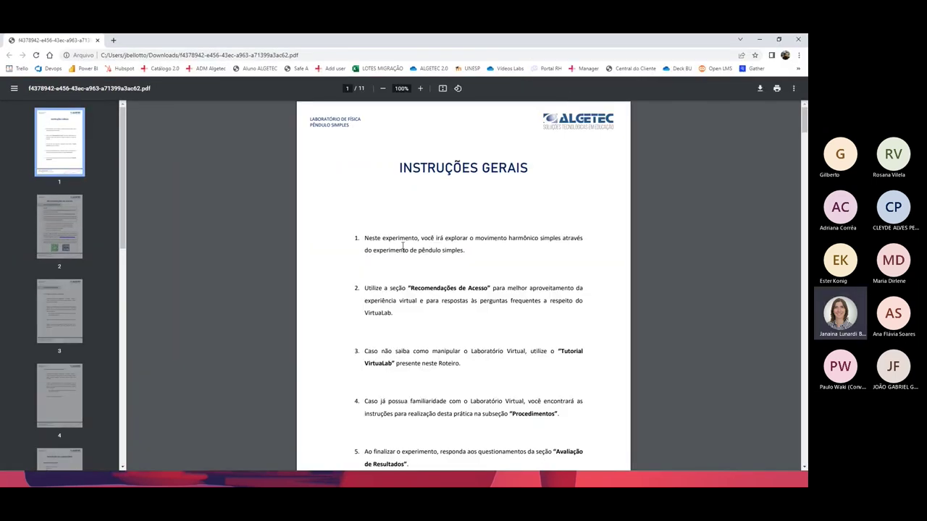
Page through the downloaded Roteiro to the Tutorial Virtualab section on page 7.
key("Right")
key("Right")
key("Right")
key("Right")
key("Right")
key("Right")
key("Right")
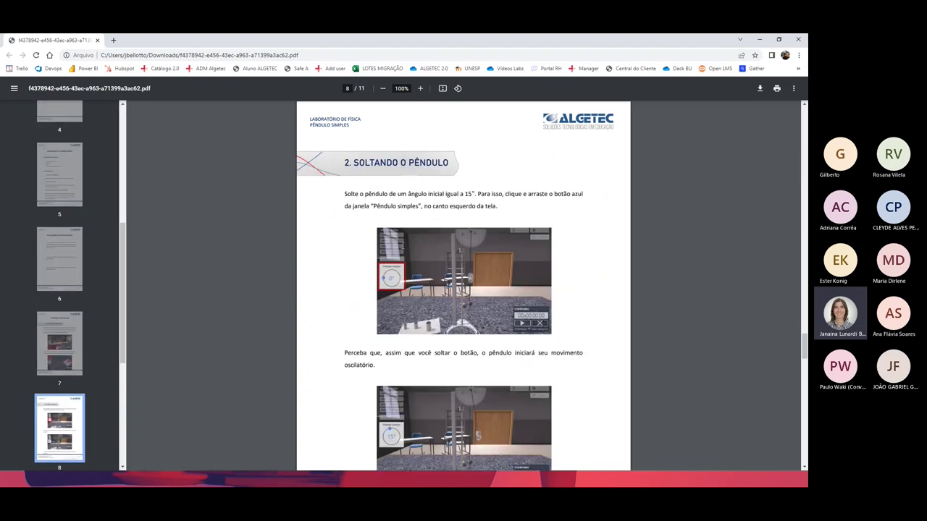
key("Left")
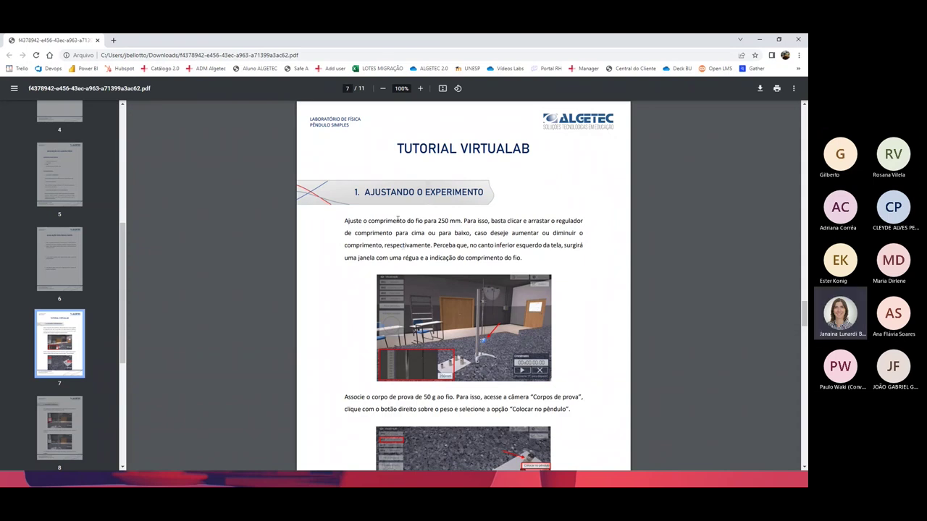
Return to the lab's browser window, close the Roteiro document, and show the profile options for printing content and the account.
key("alt+Tab")
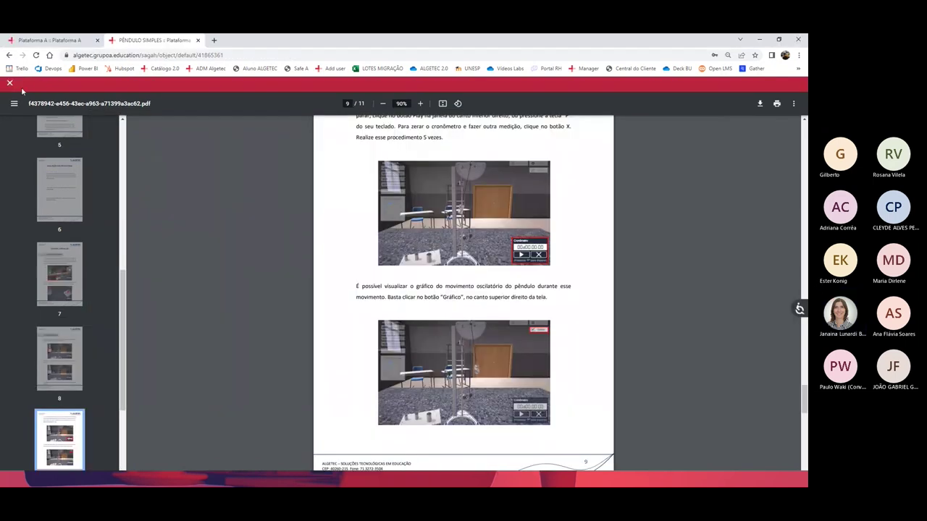
left_click(10, 84)
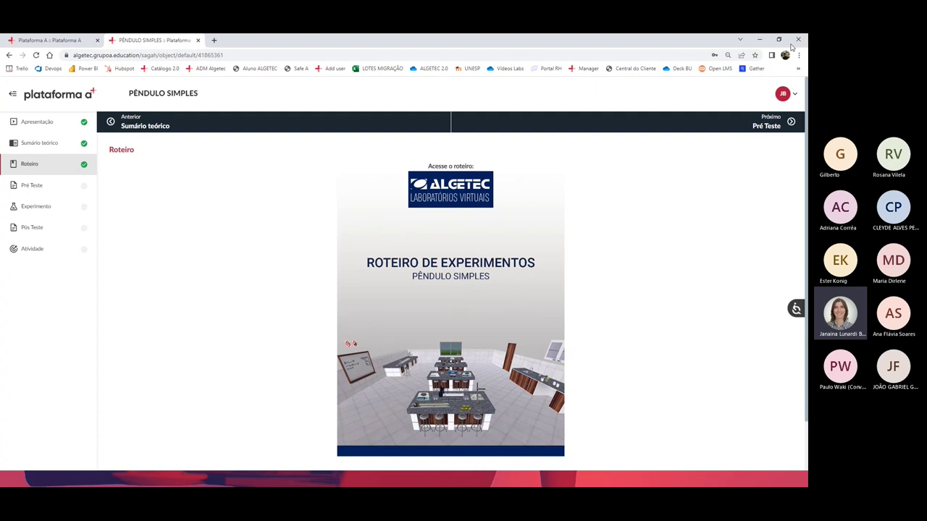
left_click(795, 96)
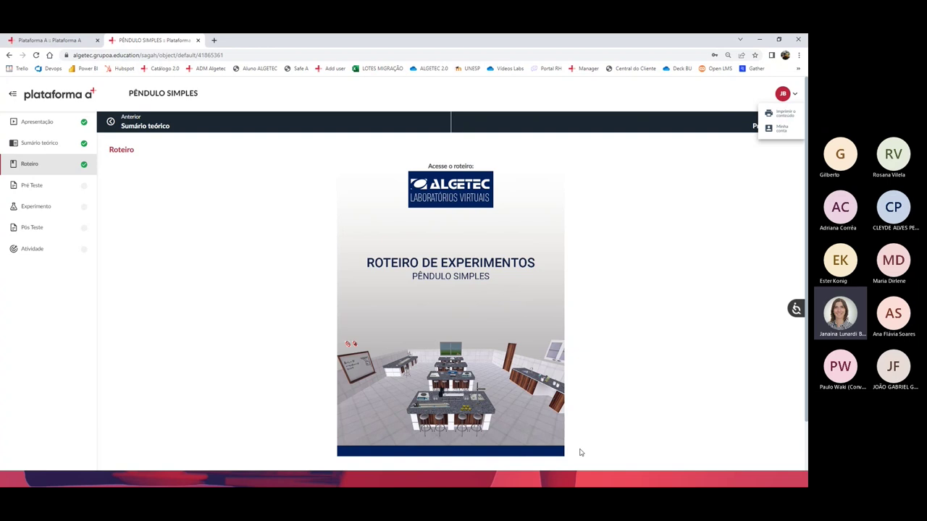
Open the Pré Teste and answer question 1 with A, question 2 with B and question 3 with C.
left_click(57, 188)
left_click(118, 189)
left_click(760, 264)
left_click(131, 211)
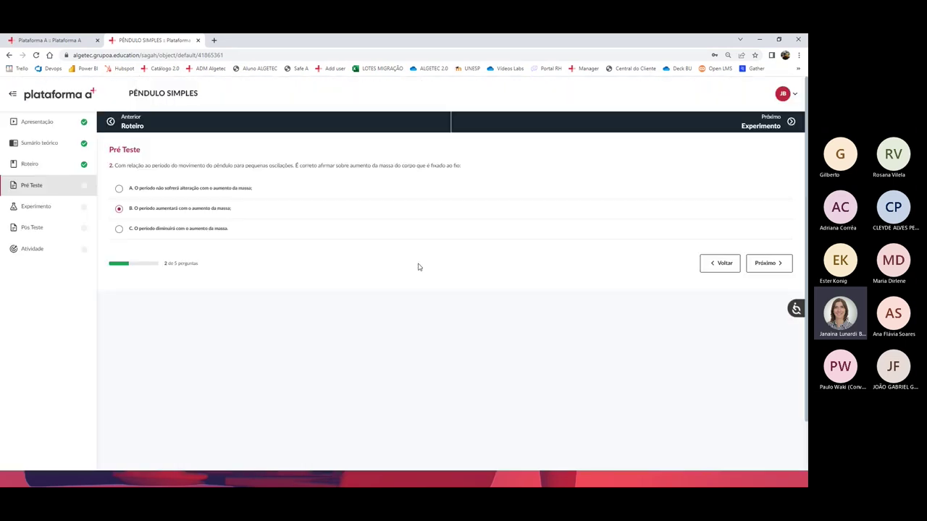
left_click(750, 264)
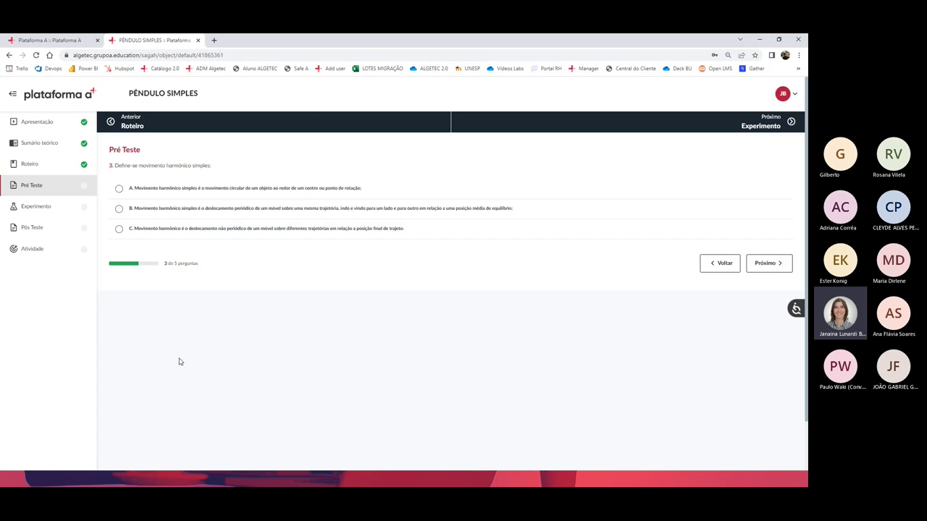
left_click(119, 232)
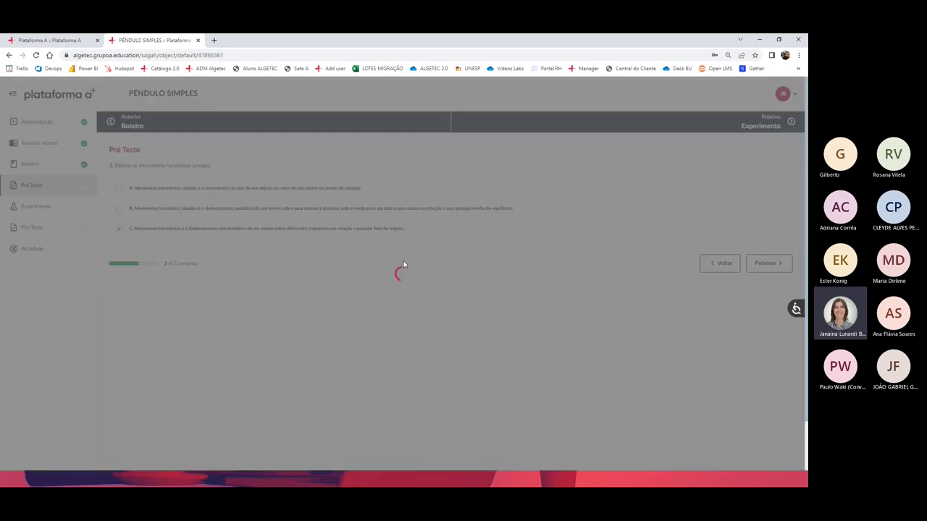
left_click(753, 264)
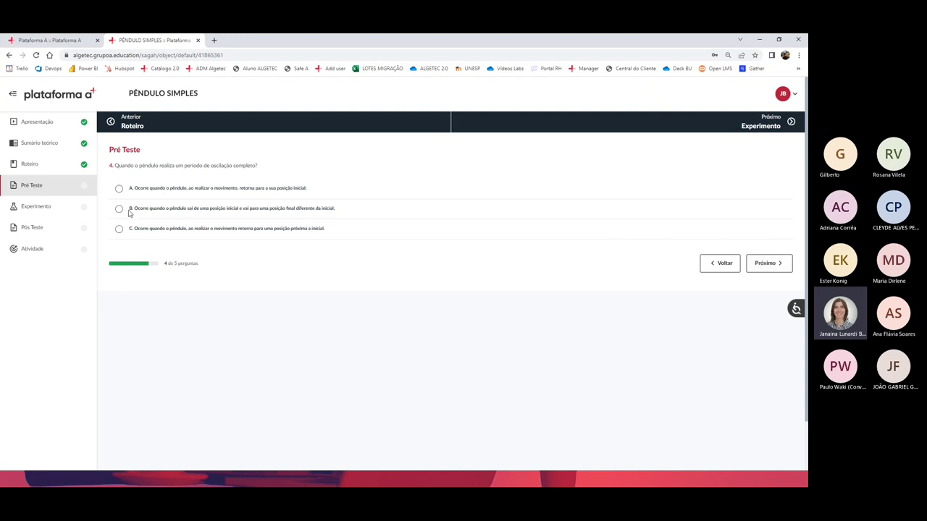
Answer Pré Teste question 4 with B and question 5 with C, and submit the answers with confirmation.
left_click(119, 209)
left_click(771, 266)
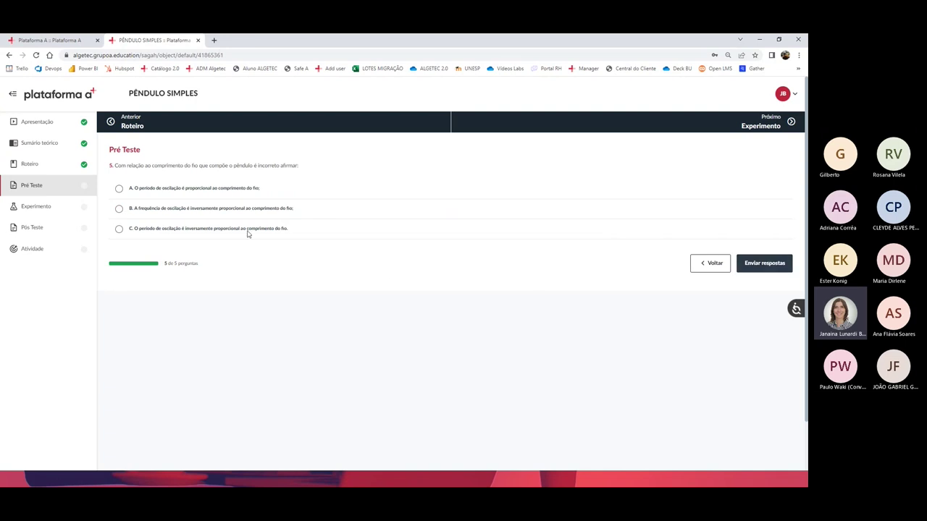
left_click(118, 228)
left_click(754, 265)
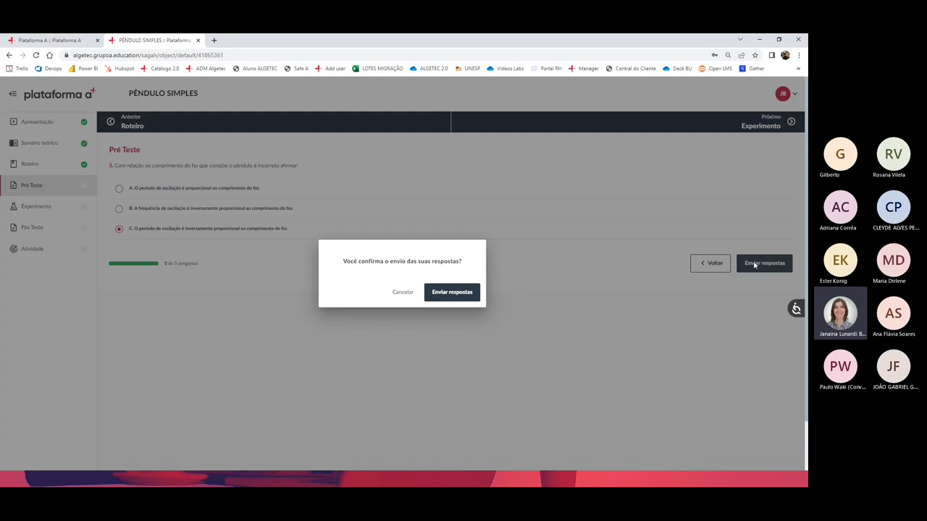
left_click(437, 292)
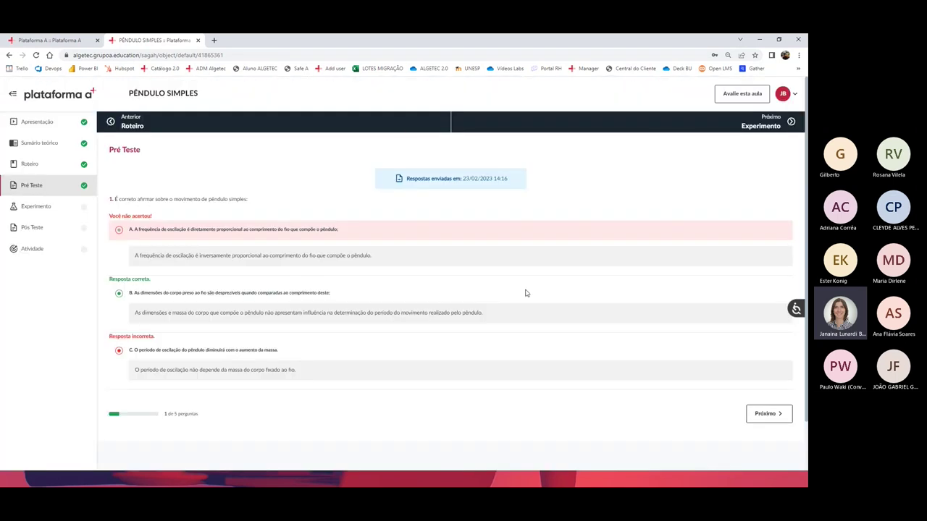
Review the Pré Teste feedback for question 1 and highlight the submission date notice.
scroll(452, 384, "down", 1)
scroll(430, 383, "up", 1)
left_click_drag(415, 178, 443, 194)
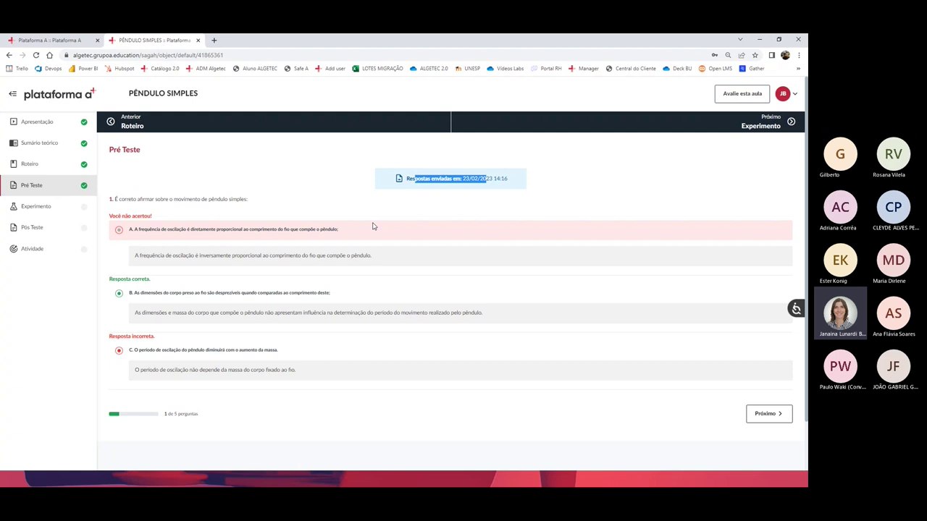
Pass through Experimento to the Pós Teste and answer question 1 with B, question 2 with B and question 3 with C.
left_click(21, 216)
left_click(34, 228)
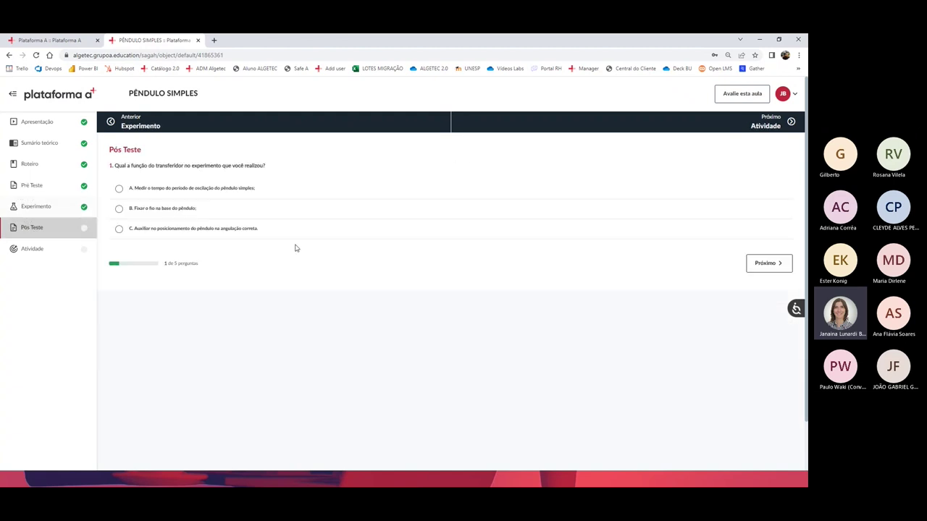
left_click(118, 208)
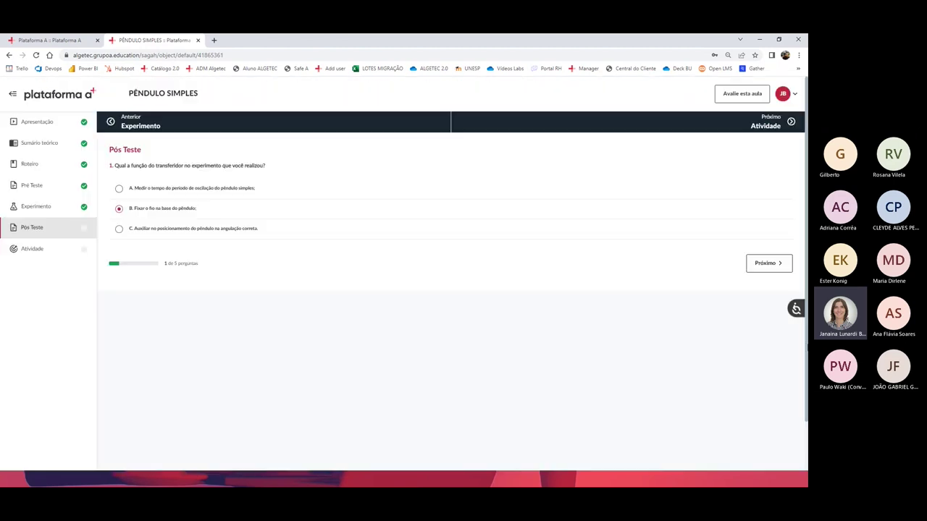
left_click(766, 263)
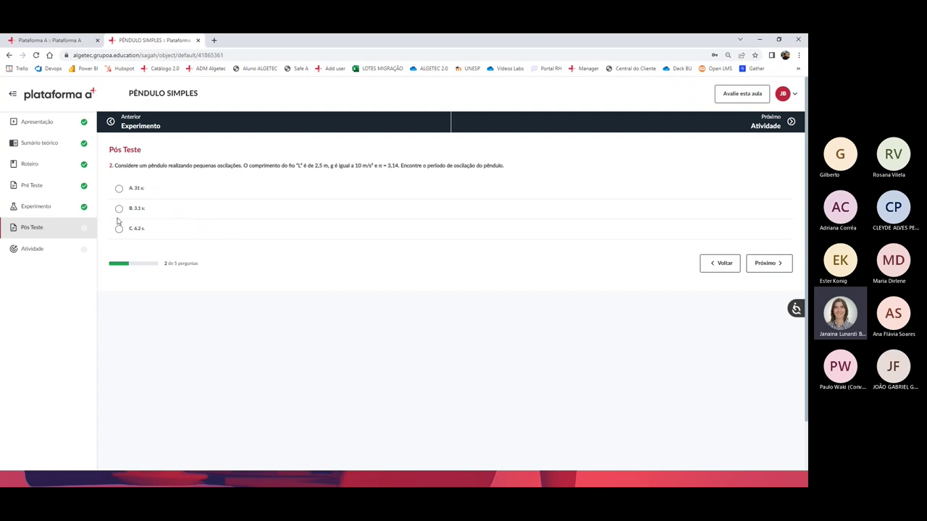
left_click(119, 210)
left_click(766, 263)
left_click(120, 228)
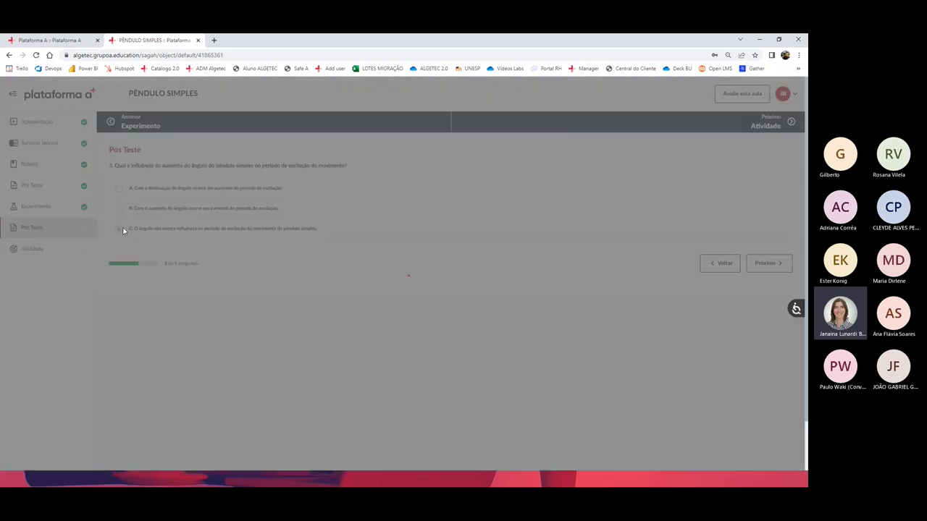
left_click(766, 263)
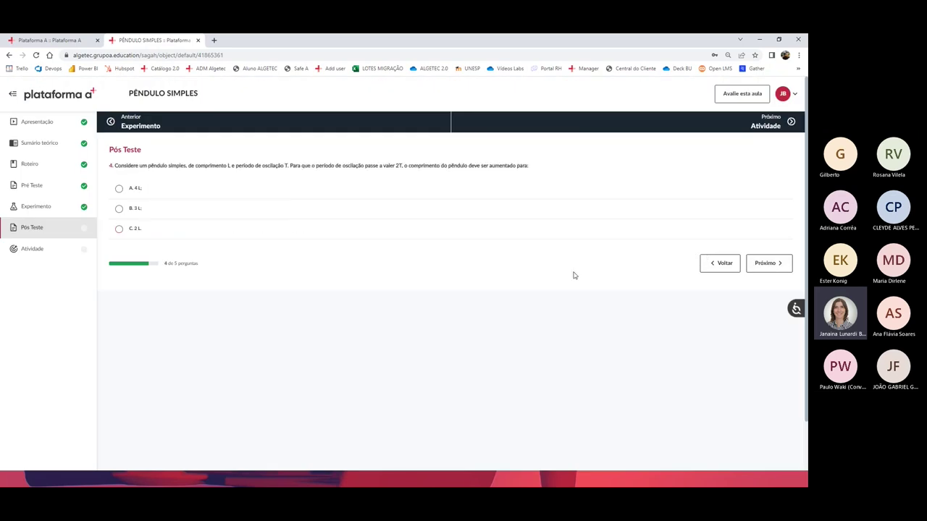
Answer Pós Teste question 4 with C and question 5 with C, and submit the answers with confirmation.
left_click(118, 229)
left_click(765, 262)
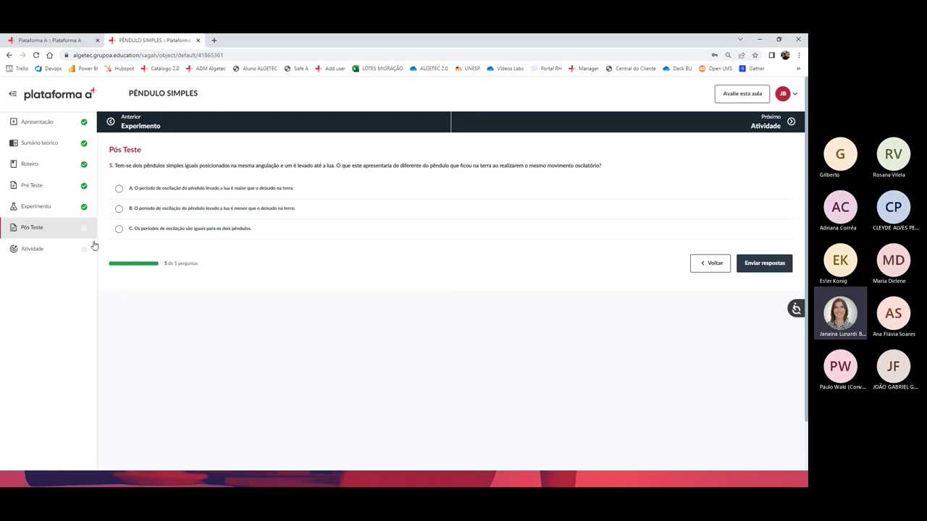
left_click(757, 264)
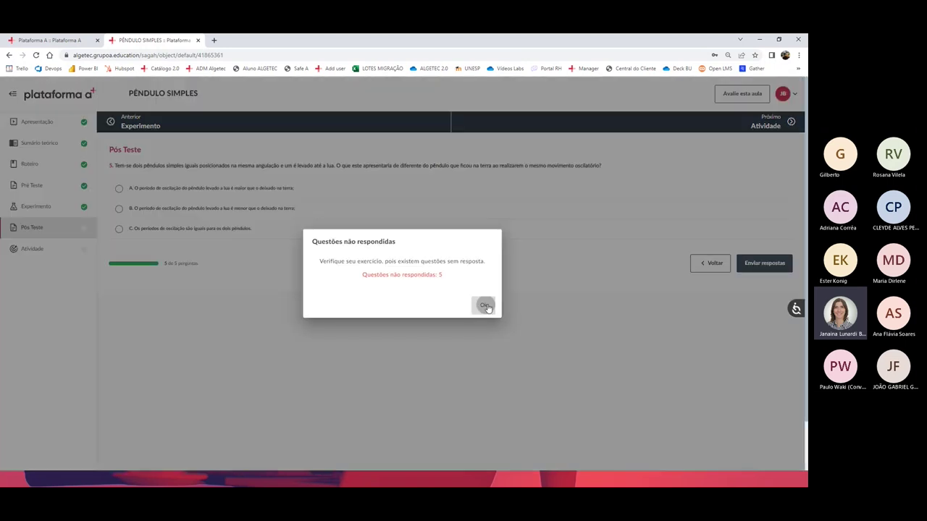
left_click(487, 308)
left_click(119, 229)
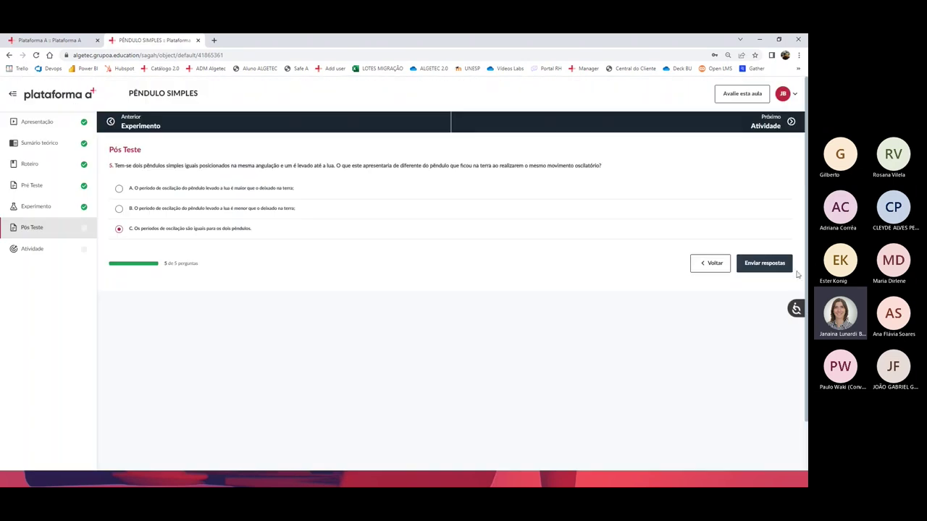
left_click(763, 263)
left_click(434, 297)
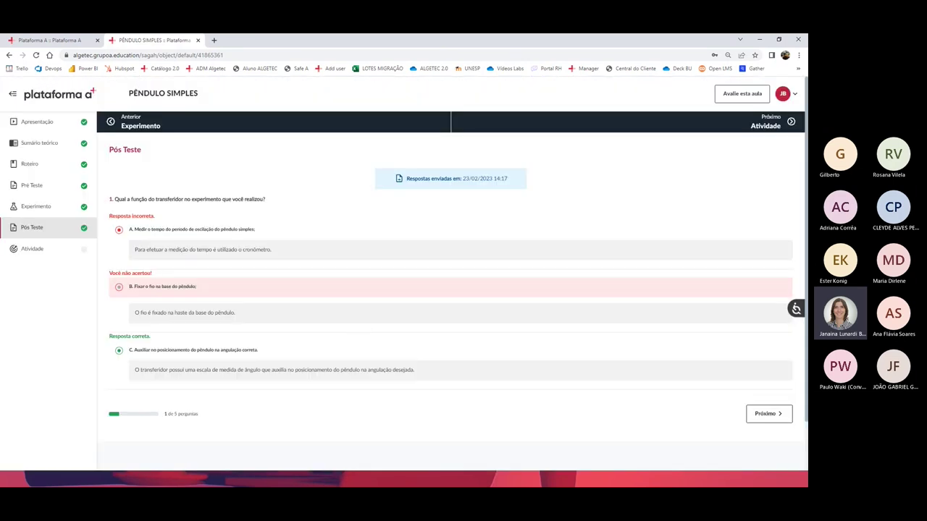
Write "Olá" and "Seguem as respostas" on two lines as the Atividade response and send it without an attachment.
left_click(50, 252)
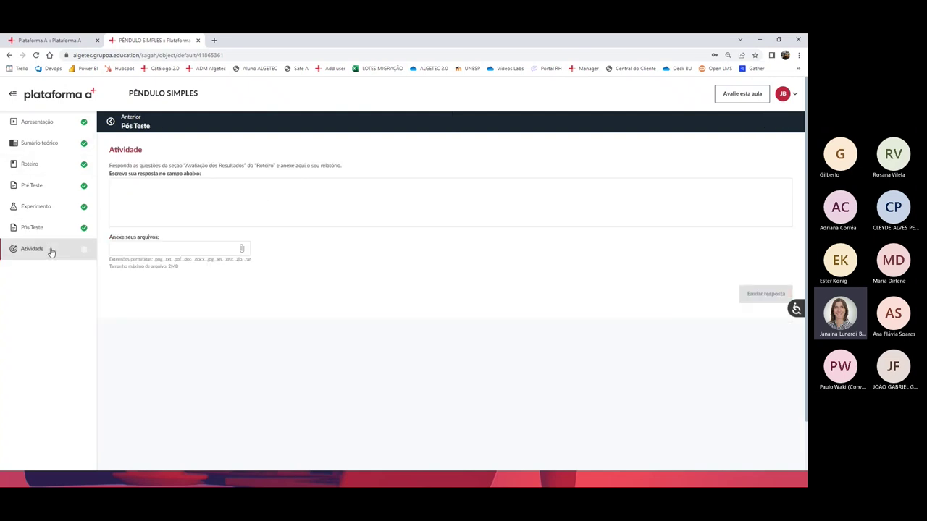
left_click(169, 192)
type("Olá")
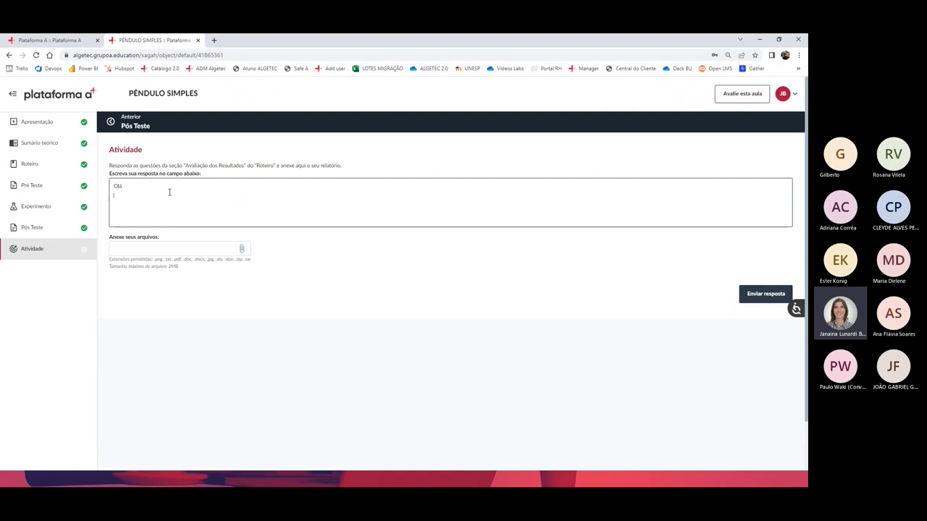
type(" Seguem as respostas")
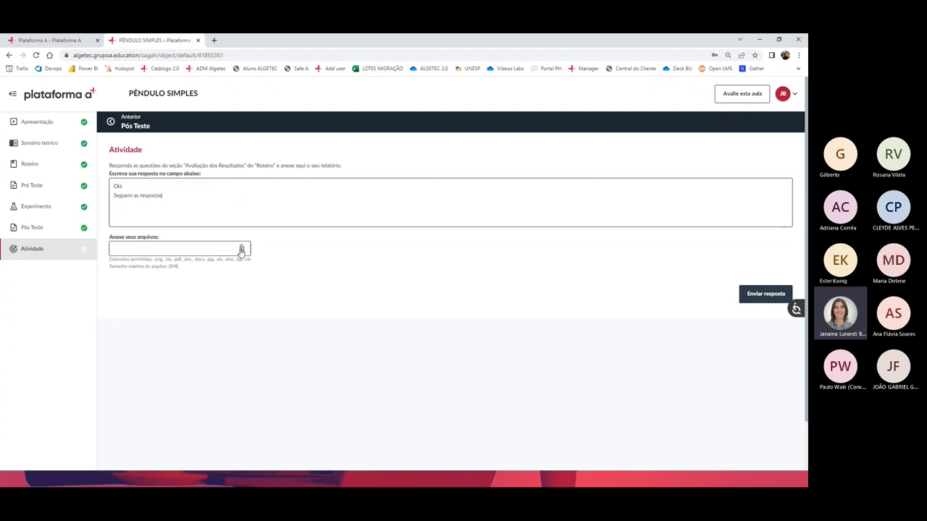
left_click(761, 301)
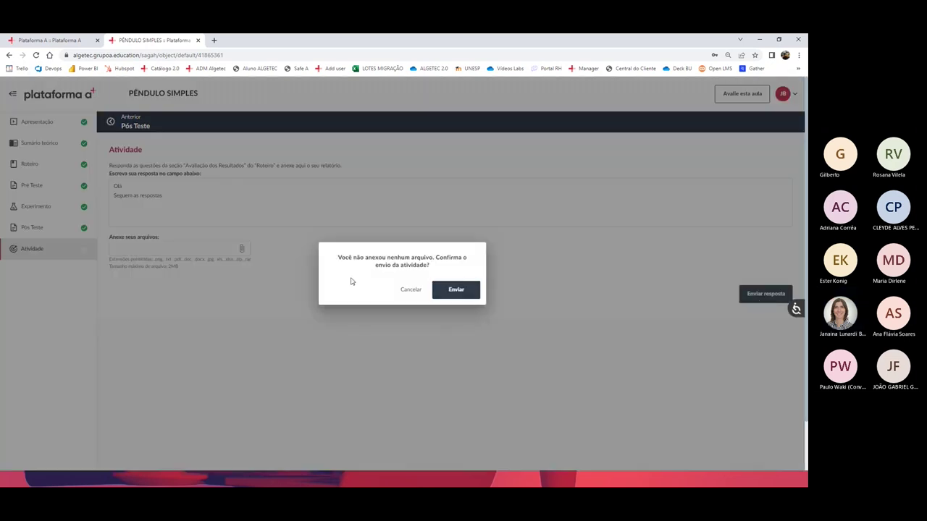
left_click(438, 289)
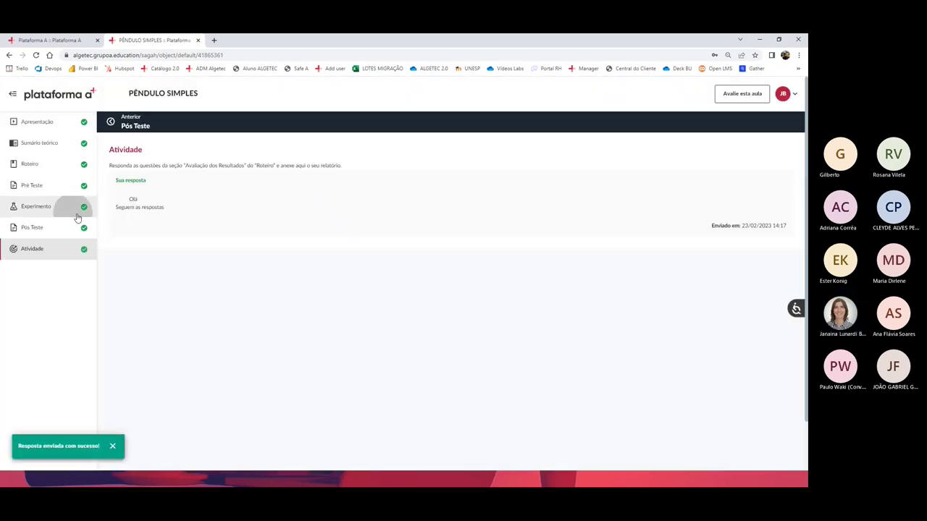
Launch the Pêndulo Simples experiment in full screen and dismiss the mouse instructions.
left_click(76, 211)
left_click(357, 290)
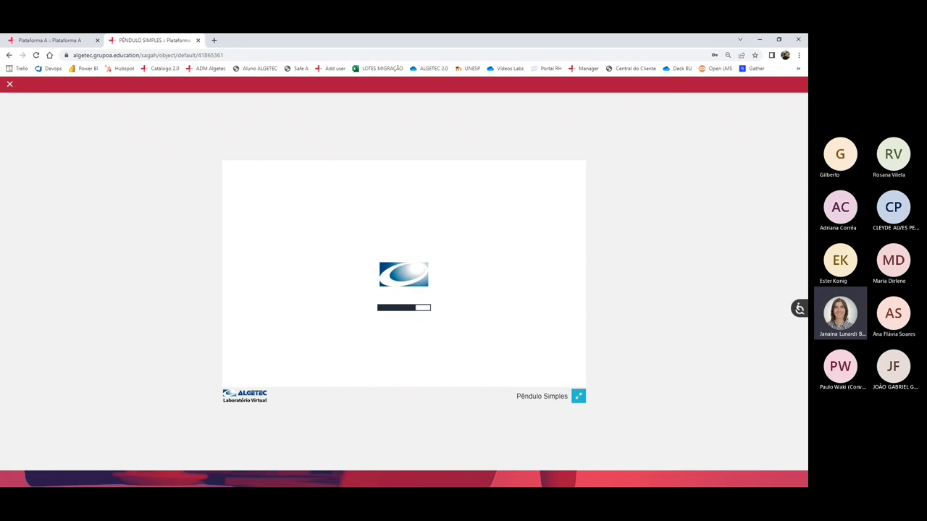
key("alt+Tab")
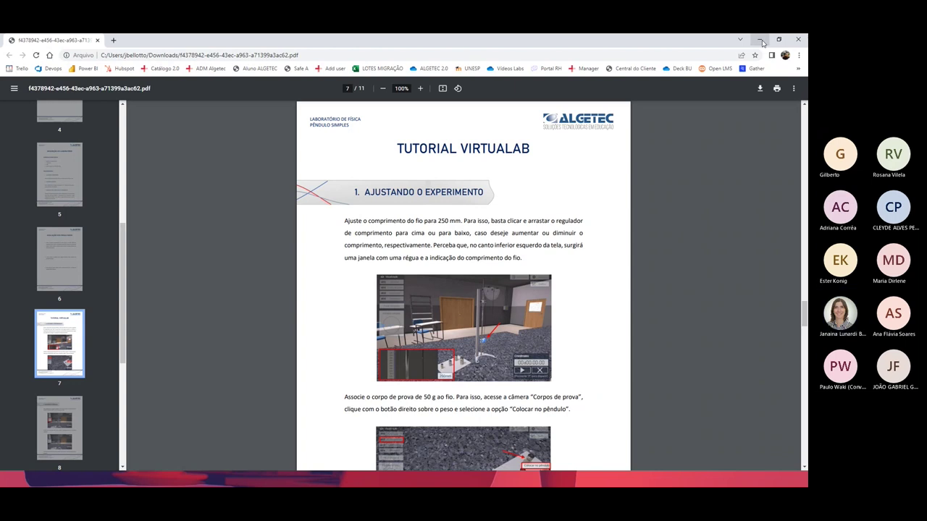
key("alt+Tab")
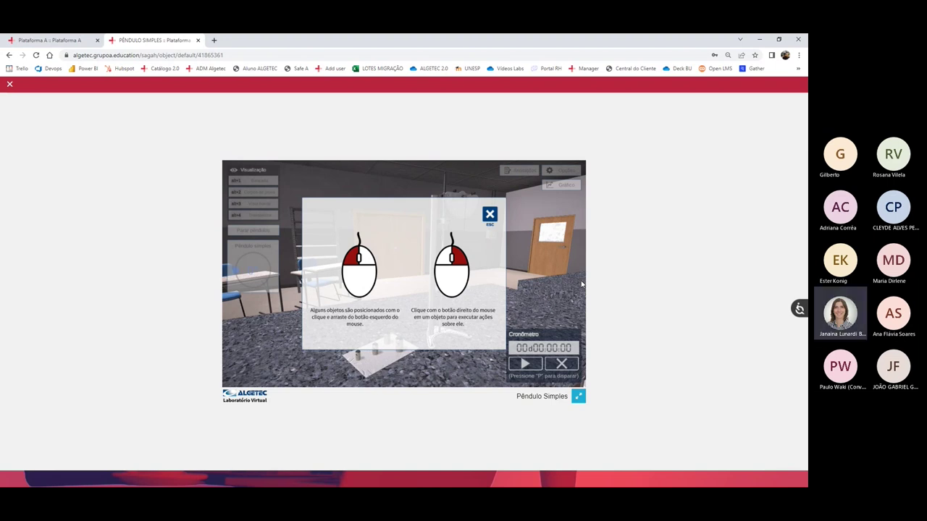
left_click(576, 398)
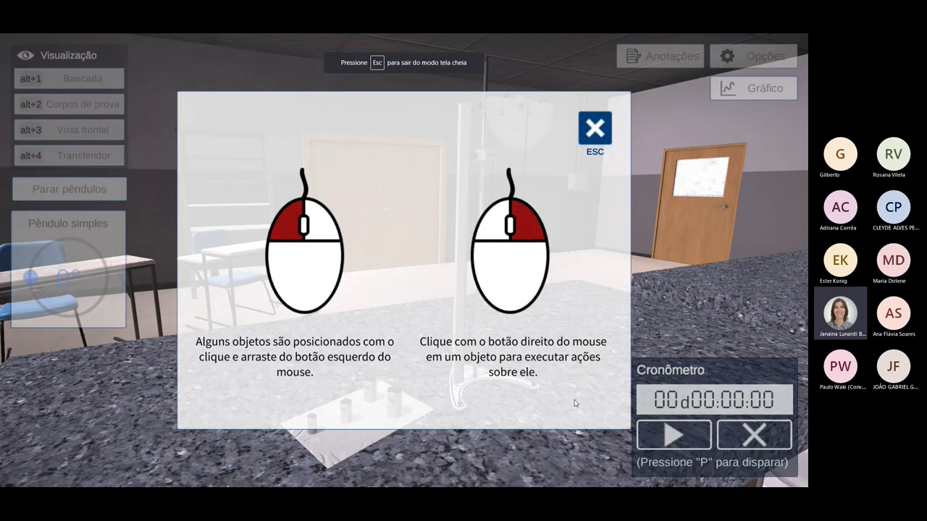
left_click(594, 129)
left_click(116, 189)
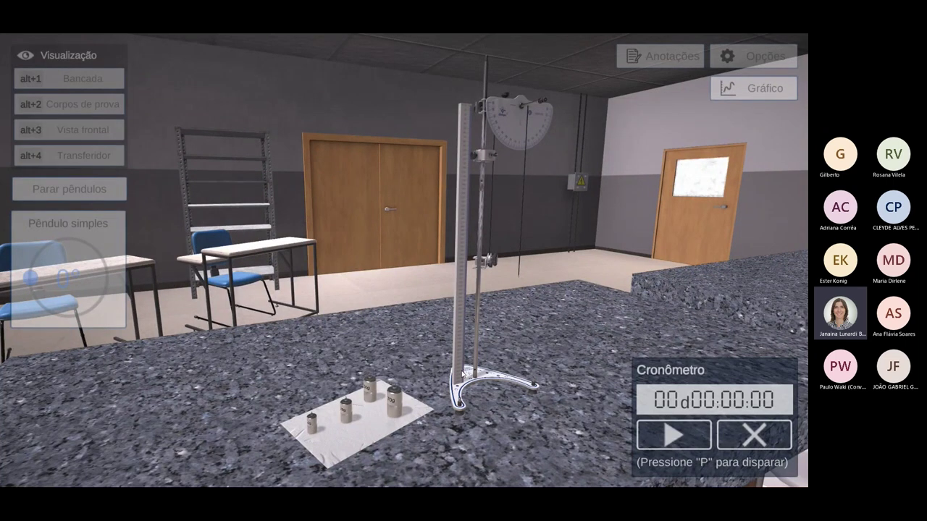
Examine the string length regulator figure on page 7 of the lab tutorial PDF and return to the experiment.
key("alt+Tab")
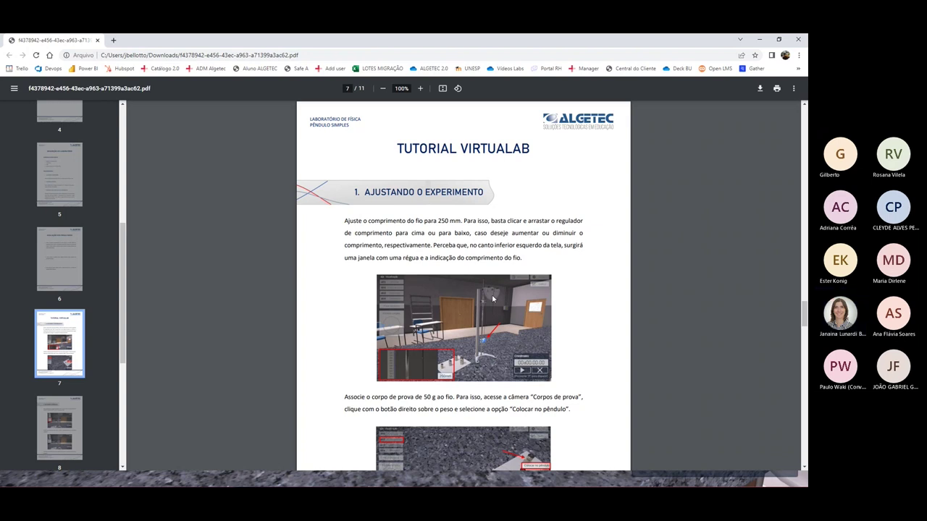
key("alt+Tab")
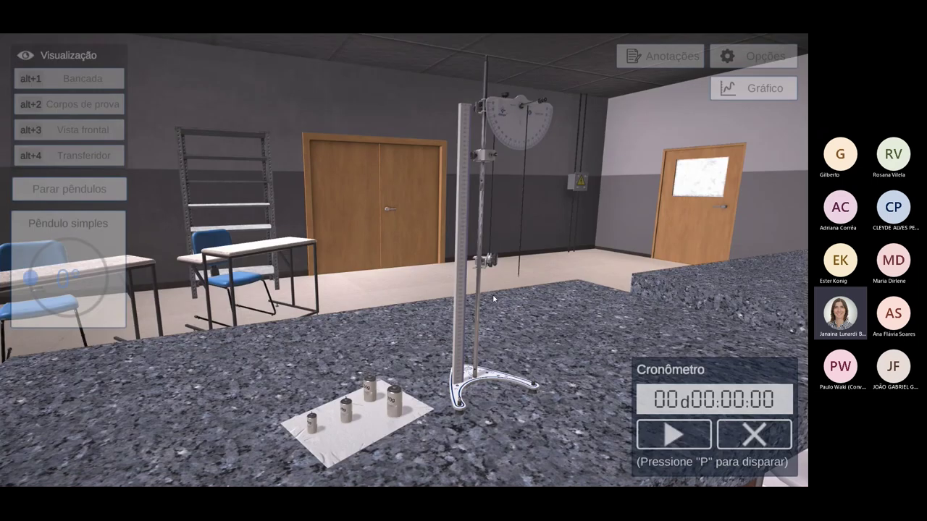
key("alt+Tab")
scroll(550, 323, "up", 5)
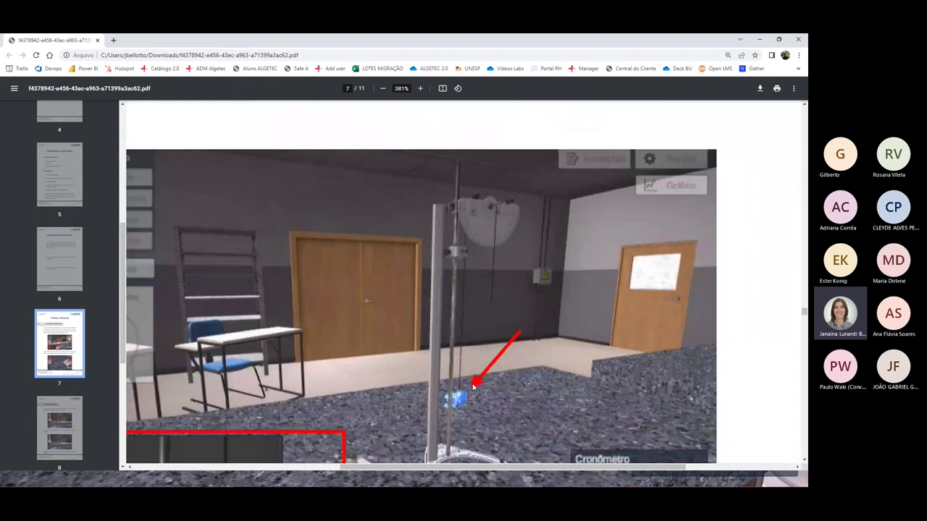
scroll(524, 371, "down", 2)
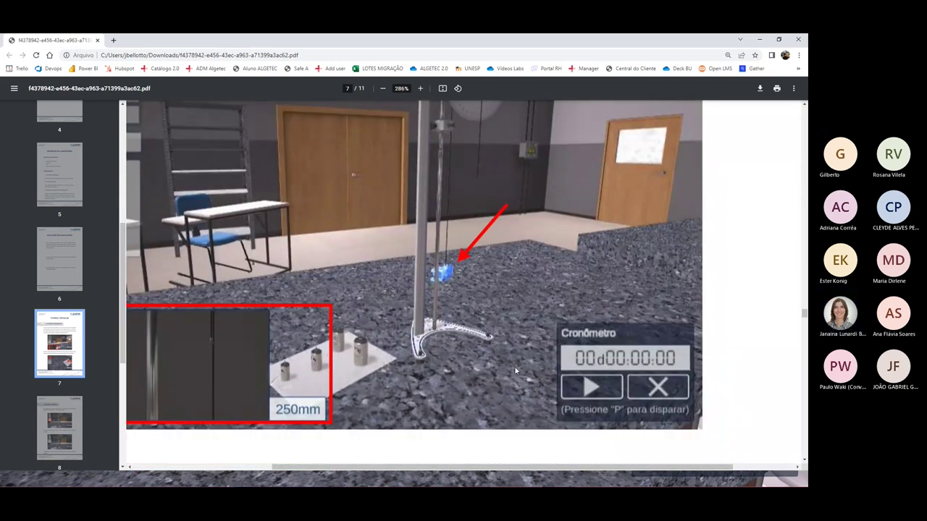
scroll(523, 370, "down", 2)
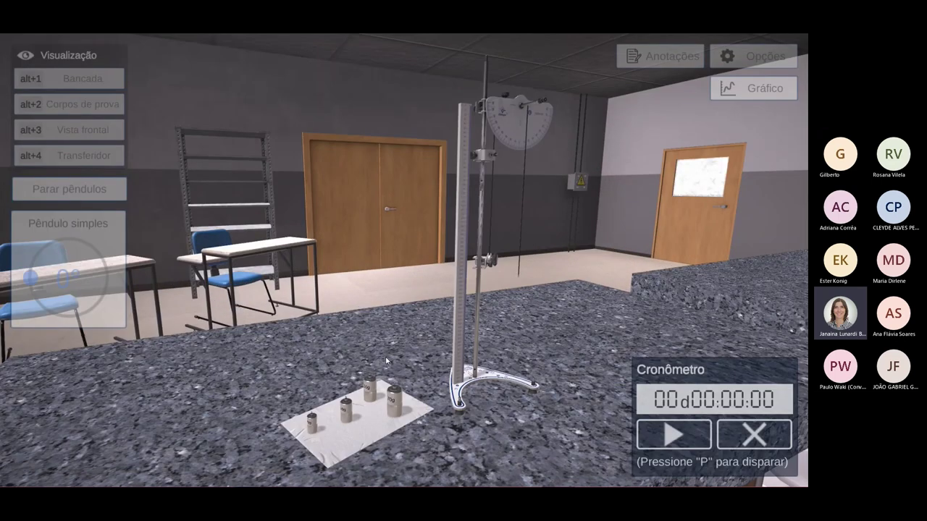
Adjust the pendulum's string with the length regulator on the stand, first lengthening it and finally shortening it.
left_click(496, 265)
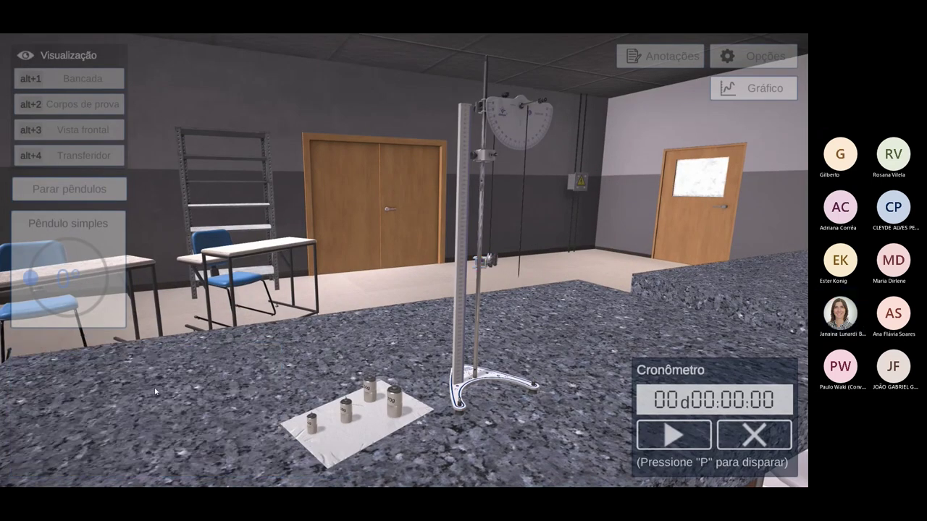
left_click_drag(484, 262, 497, 235)
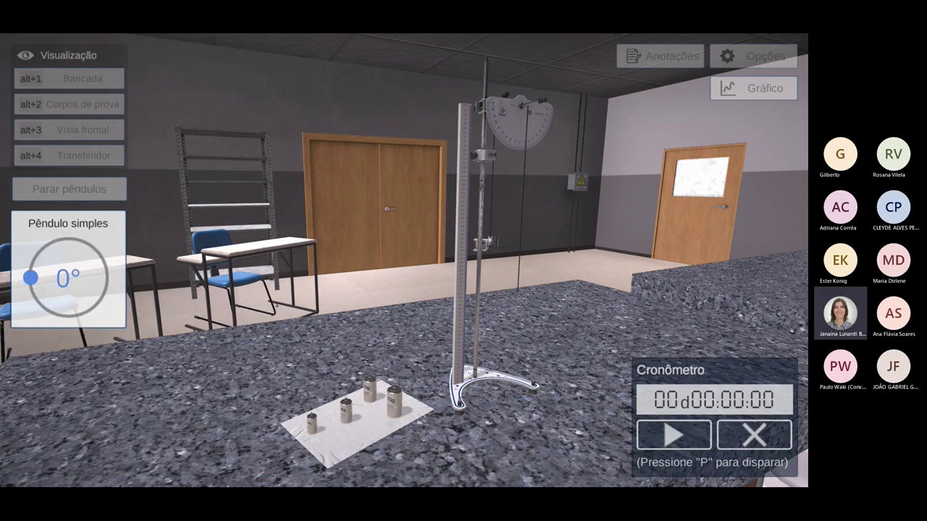
left_click_drag(489, 246, 492, 272)
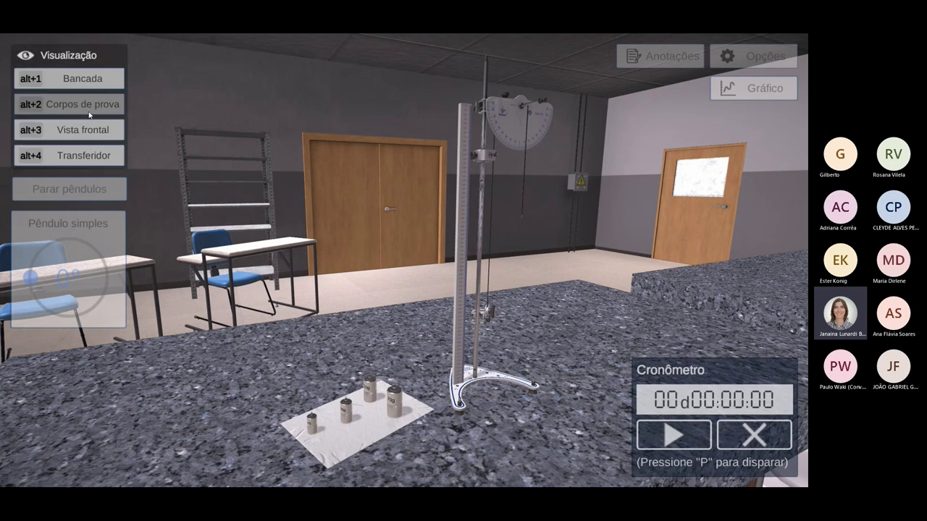
Hang the 70 g weight from the Corpos de prova on the pendulum and set it swinging from 61°.
left_click(89, 113)
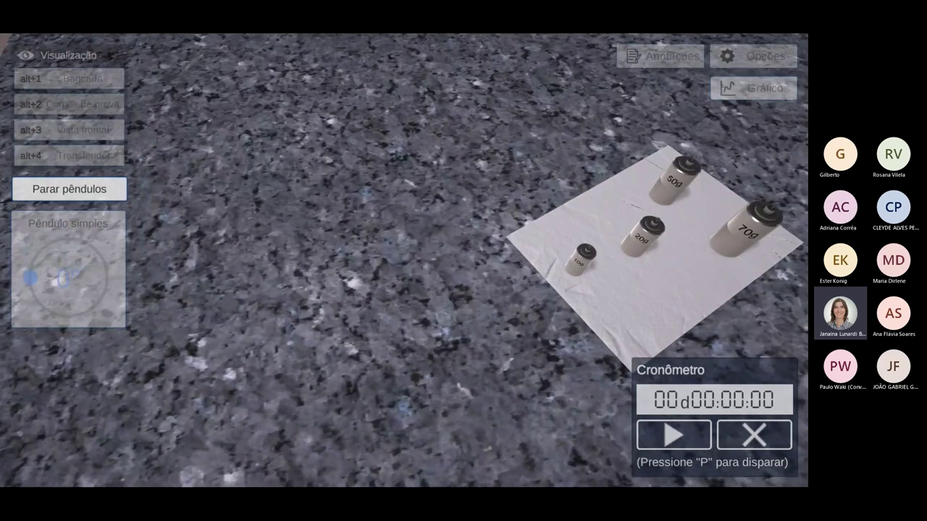
left_click(730, 240)
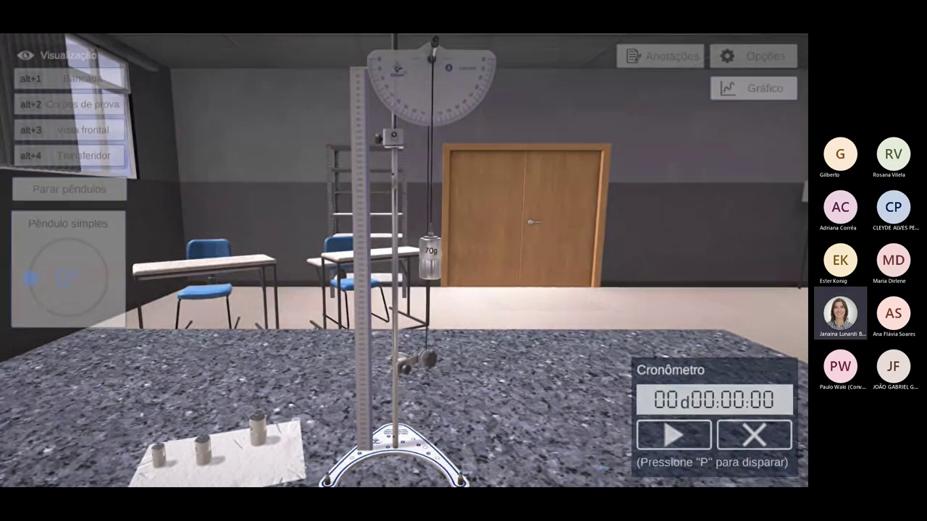
left_click(432, 263)
left_click_drag(27, 275, 35, 308)
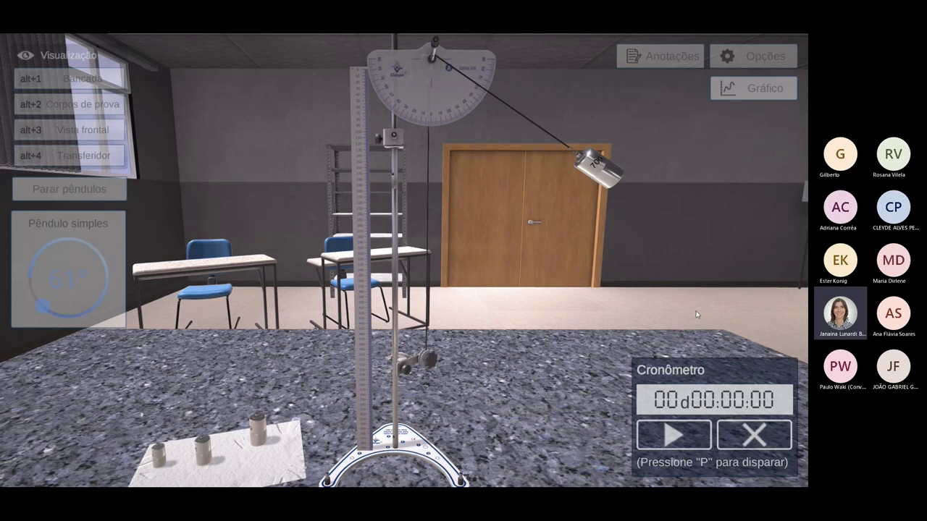
Restart the pendulum's swing from 51° and start the stopwatch.
left_click(81, 191)
left_click_drag(44, 305, 73, 314)
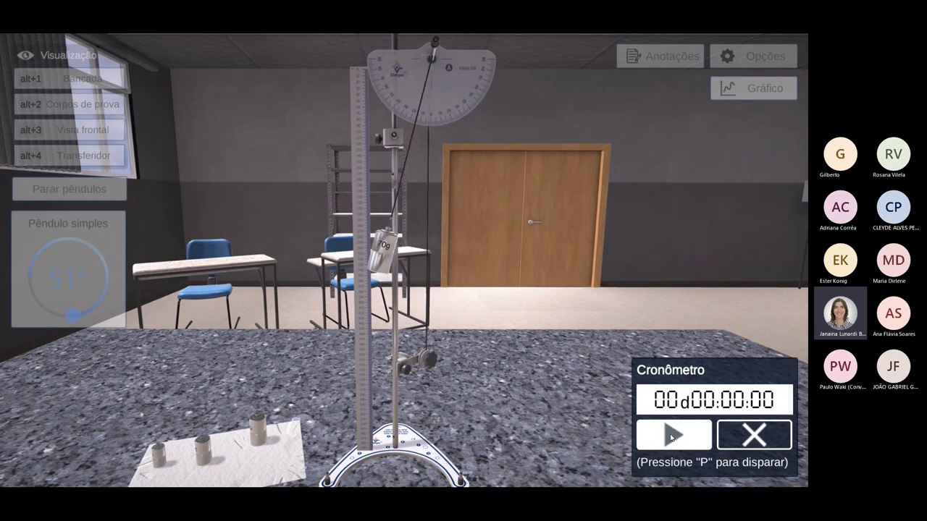
left_click(671, 437)
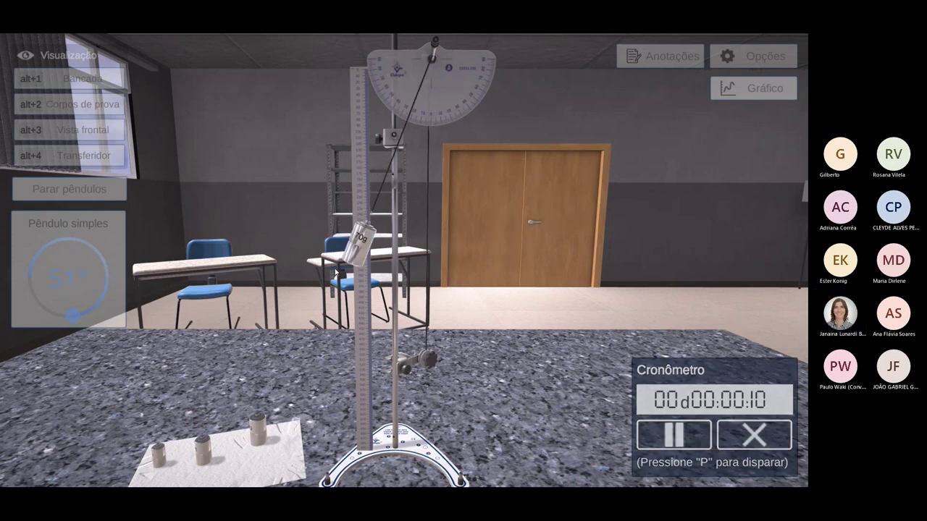
Leave the full-screen experiment and close the Pêndulo Simples lab.
key("Escape")
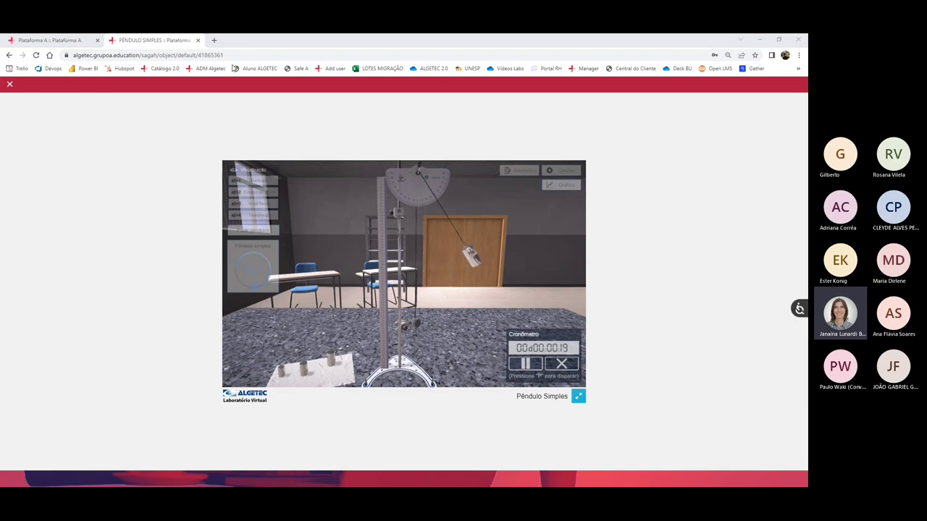
left_click(196, 41)
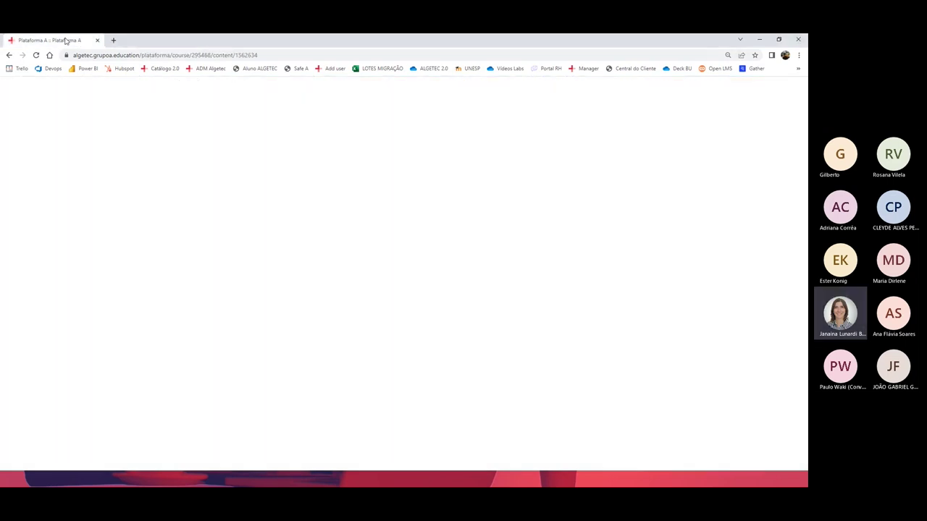
Look through the list of FÍSICA virtual practices in the demonstration course and go back from the unit.
scroll(420, 354, "down", 8)
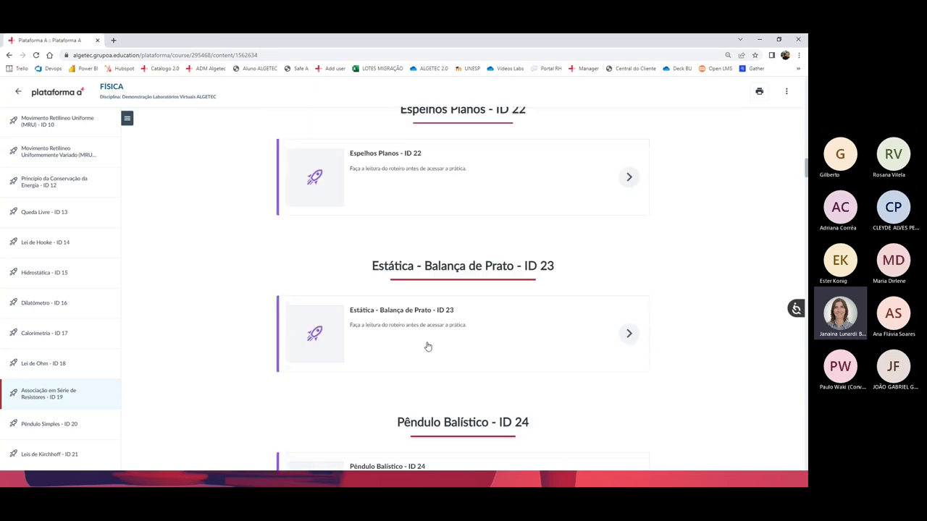
scroll(428, 347, "down", 5)
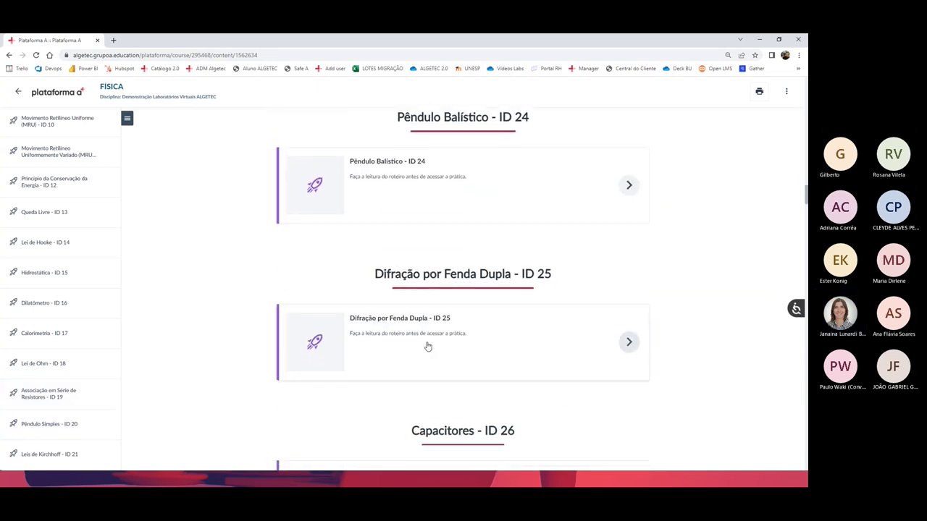
scroll(428, 347, "down", 5)
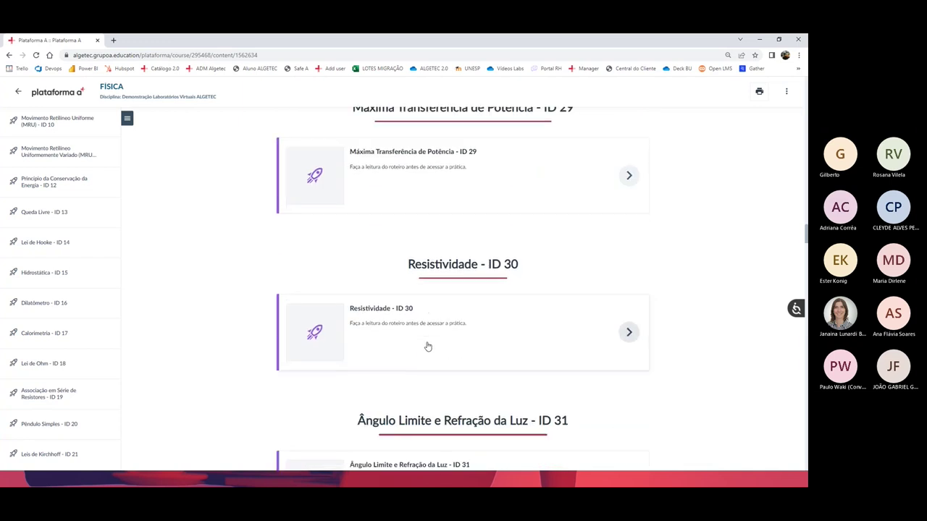
scroll(428, 347, "down", 6)
scroll(428, 346, "down", 6)
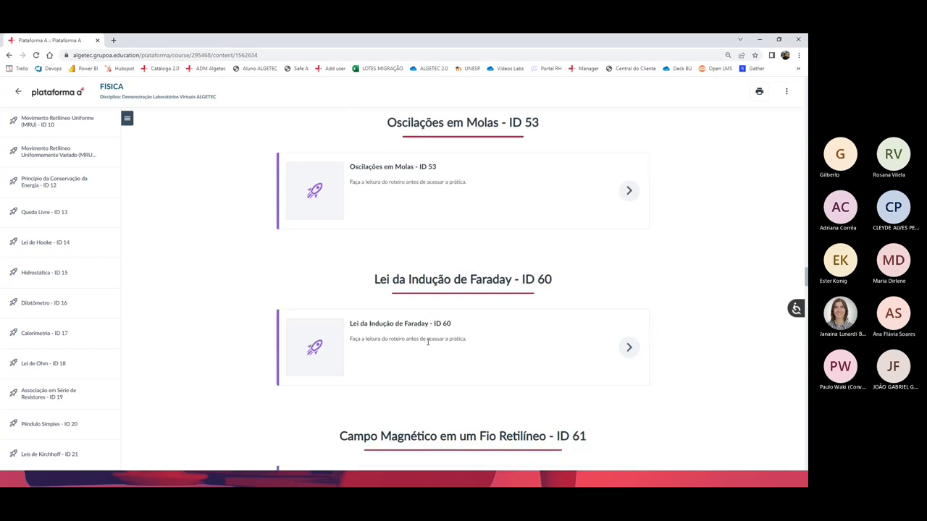
scroll(429, 345, "down", 4)
scroll(438, 346, "down", 2)
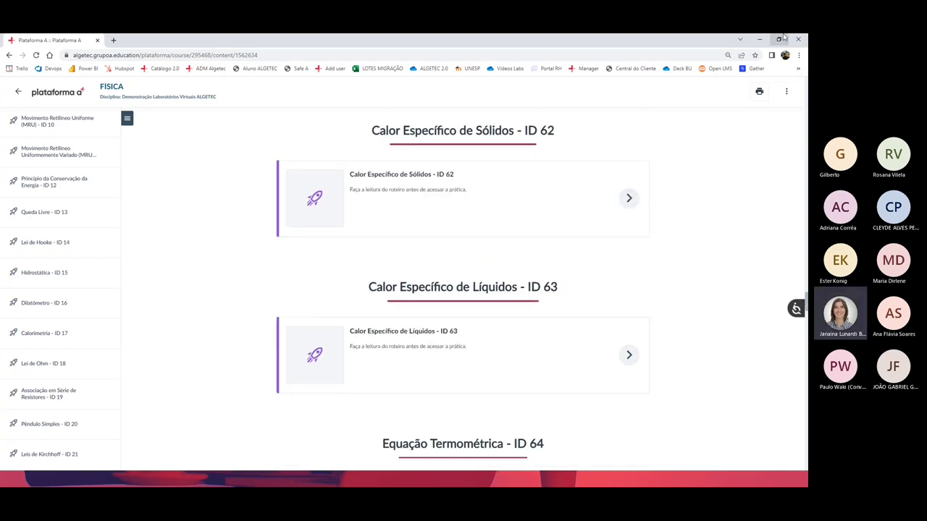
left_click(19, 93)
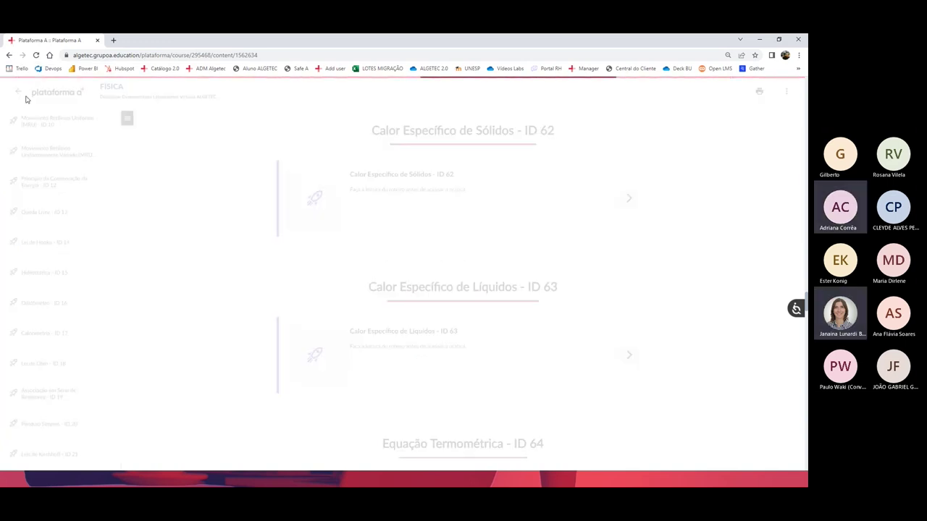
Return to the Cursos page and sign out of the student account.
left_click(20, 100)
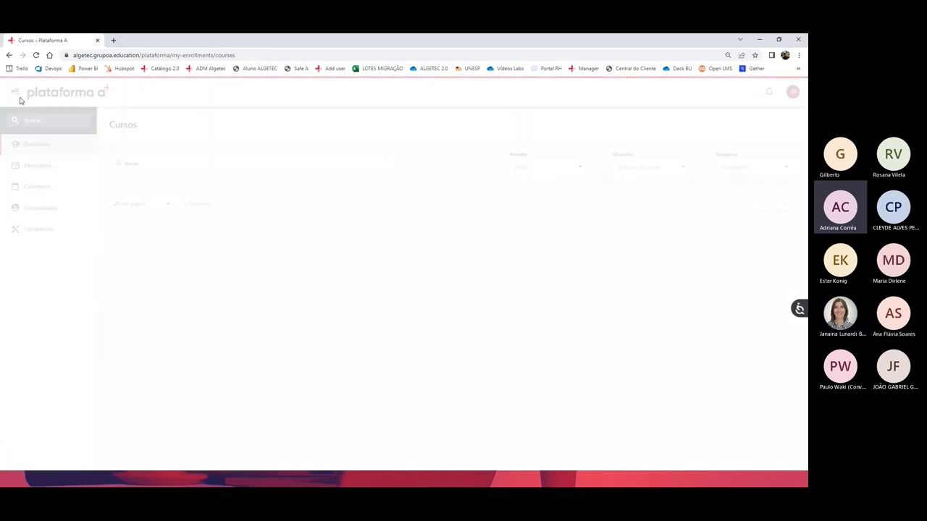
left_click(789, 91)
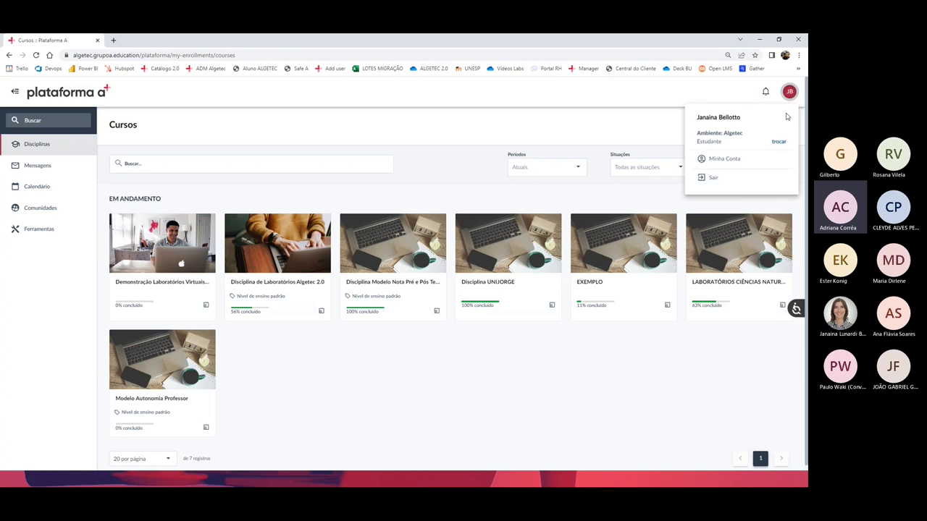
left_click(725, 187)
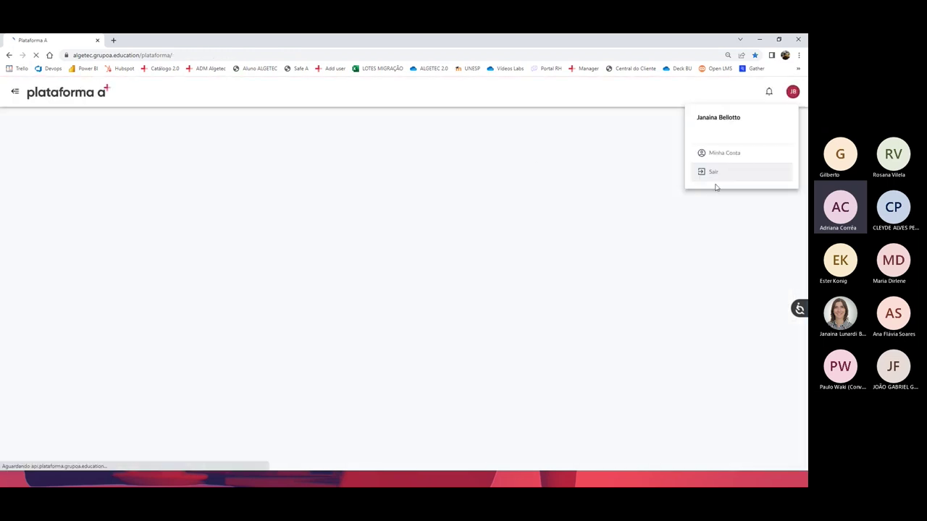
left_click(715, 186)
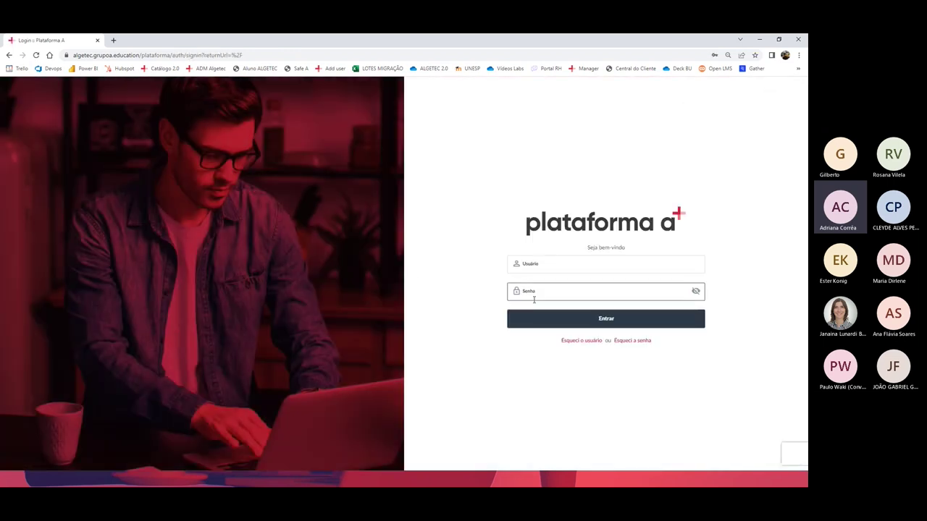
Sign in to the staff account by filling in its saved username and password.
left_click(535, 299)
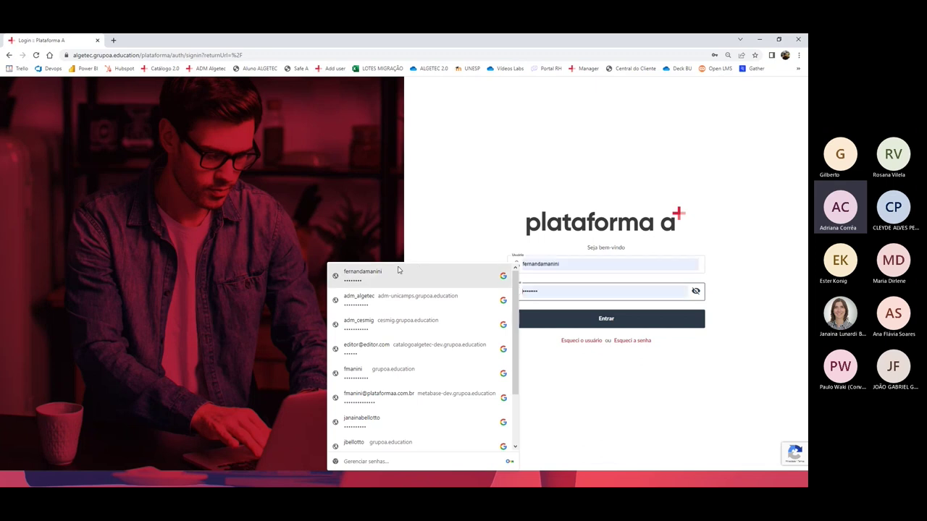
left_click(456, 272)
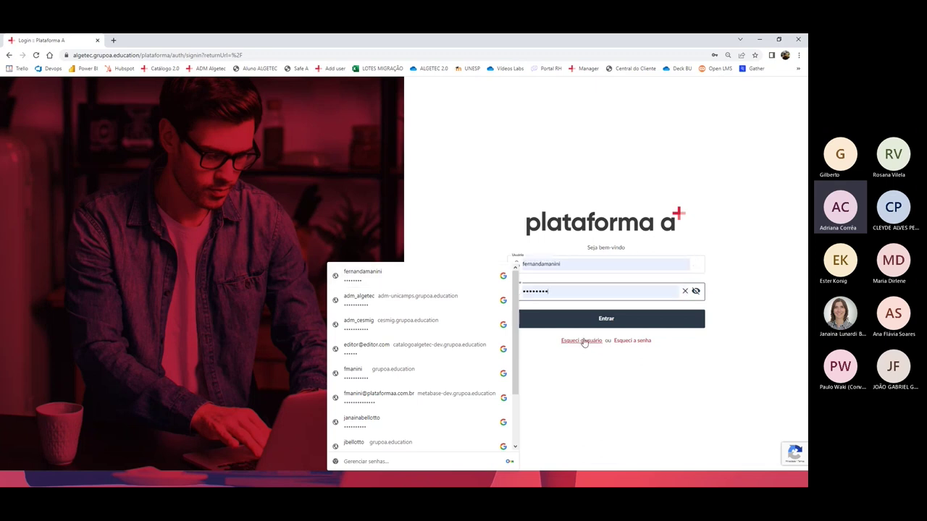
left_click(586, 326)
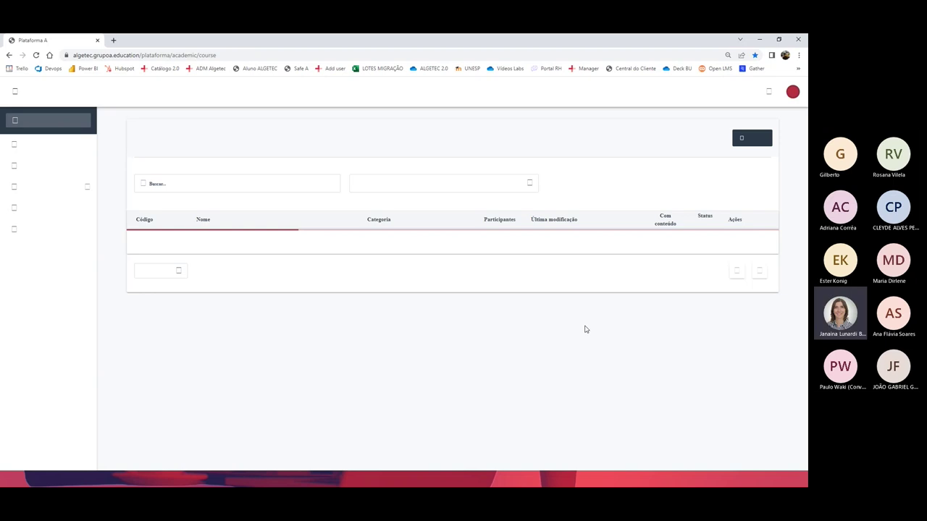
Switch the account's role in the Algetec environment to Professor.
left_click(789, 91)
left_click(733, 140)
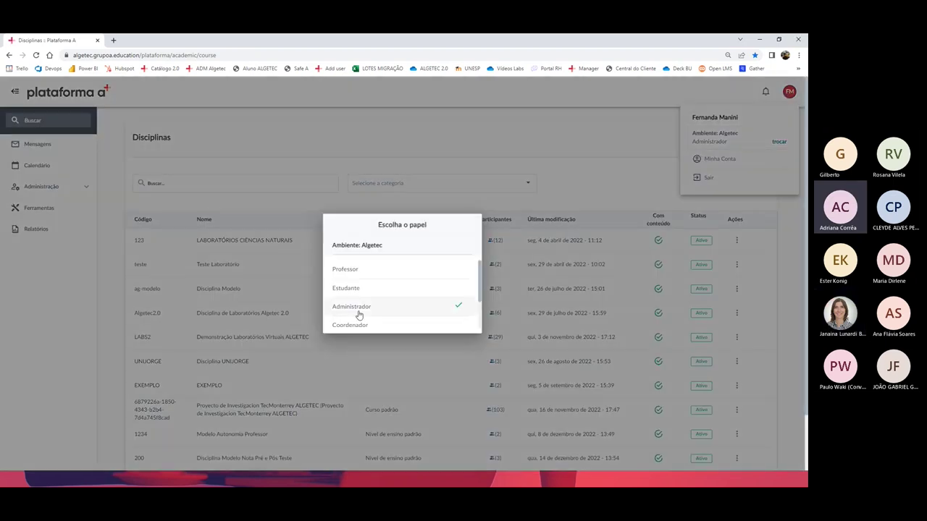
left_click(378, 270)
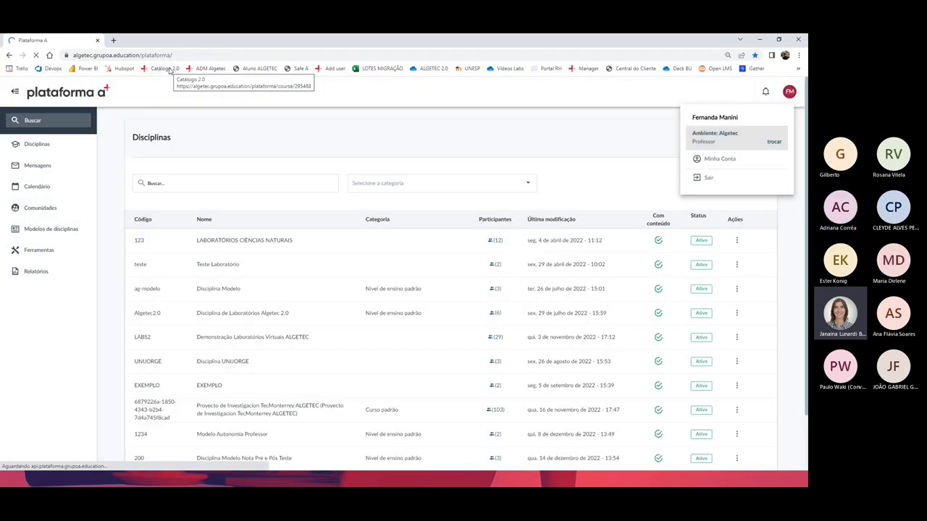
Open the Catálogo 2.0 demonstration course and go to the Ensaio de Tração - ID 100 unit under EXATAS, ESTRUTURAS.
left_click(165, 69)
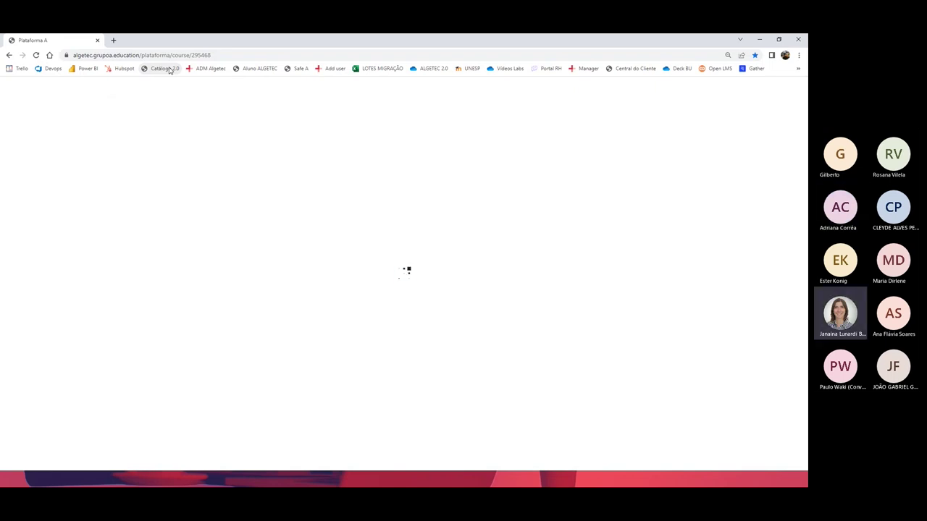
left_click(142, 354)
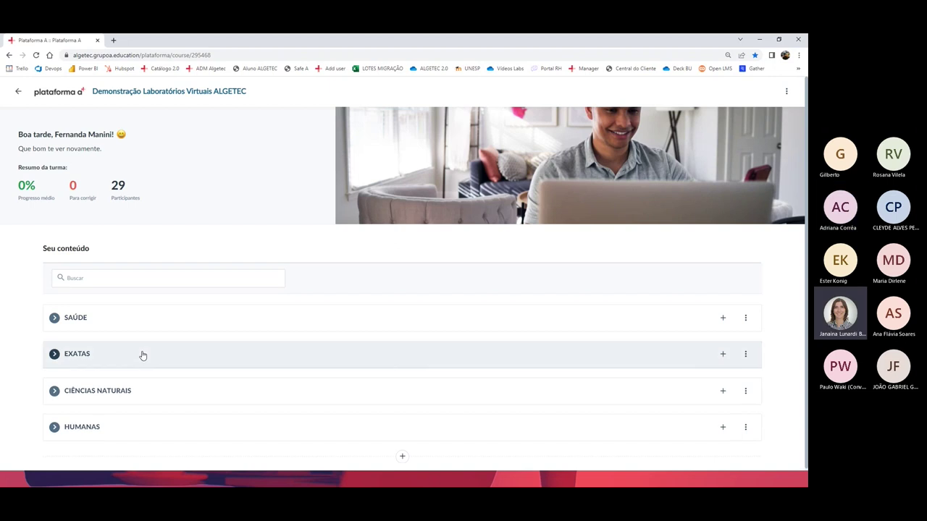
scroll(147, 352, "down", 3)
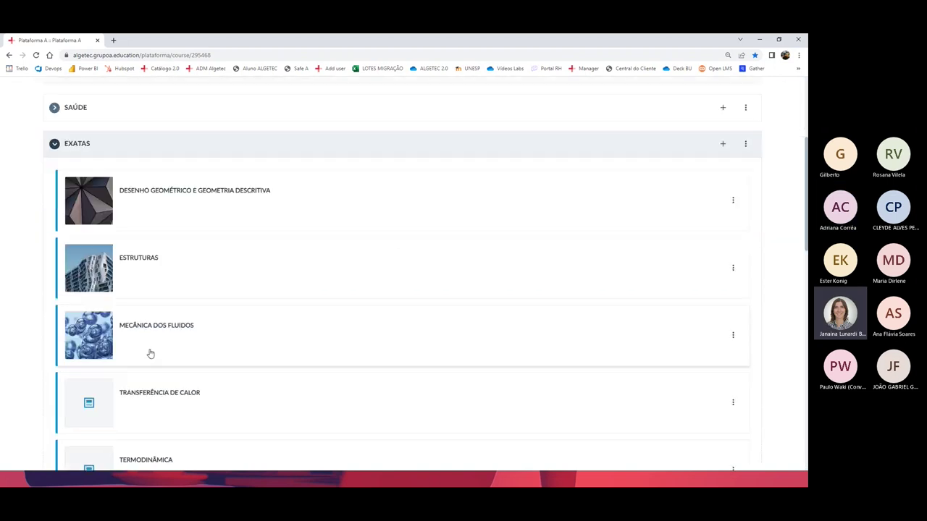
left_click(160, 265)
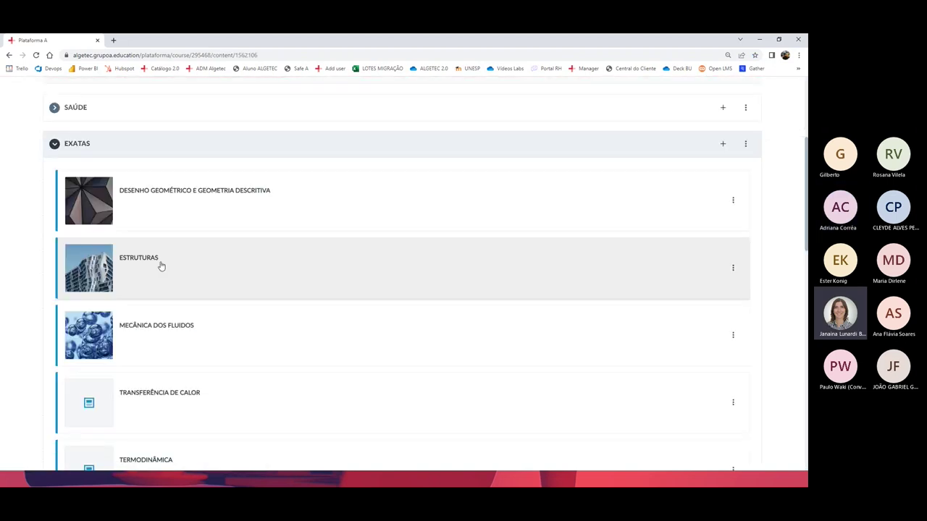
left_click(407, 290)
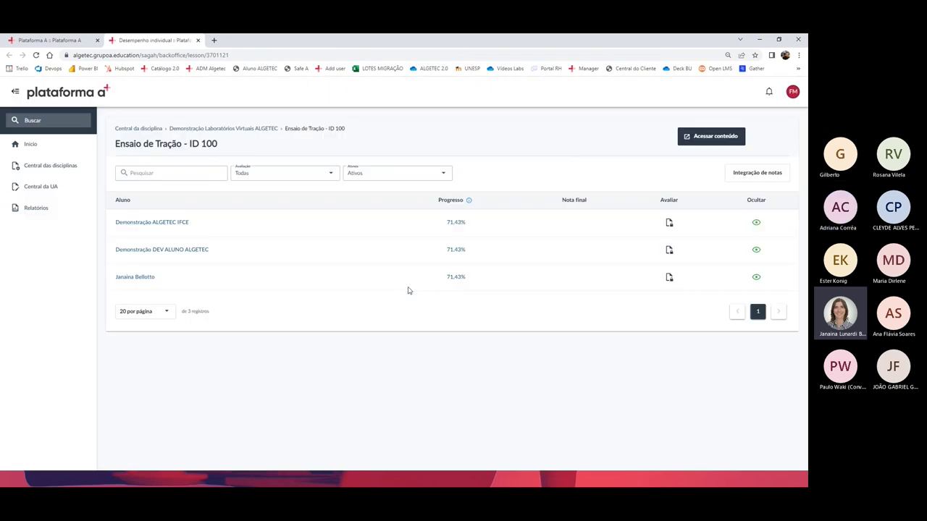
Open the Ensaio de Tração content in its own tab and view the first student's progress details on the performance page.
left_click(697, 139)
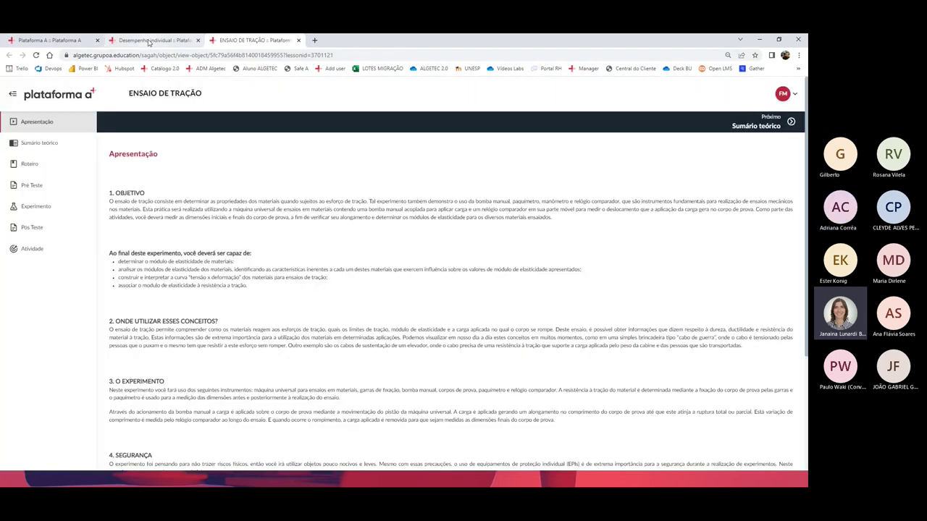
left_click(148, 41)
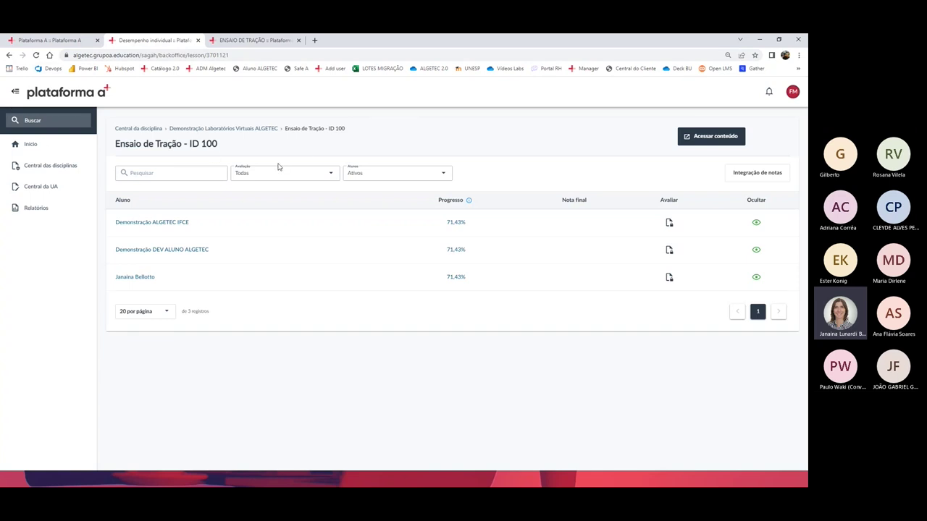
left_click_drag(116, 143, 229, 139)
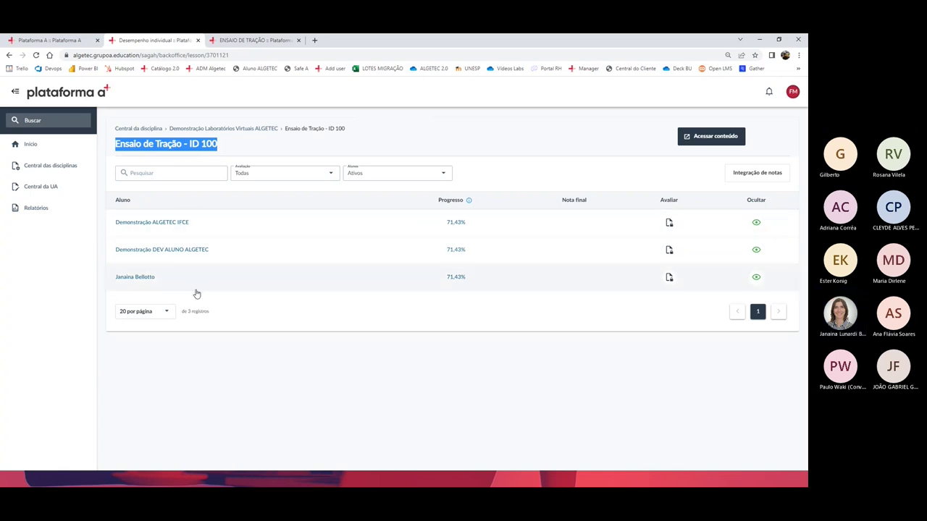
left_click(455, 224)
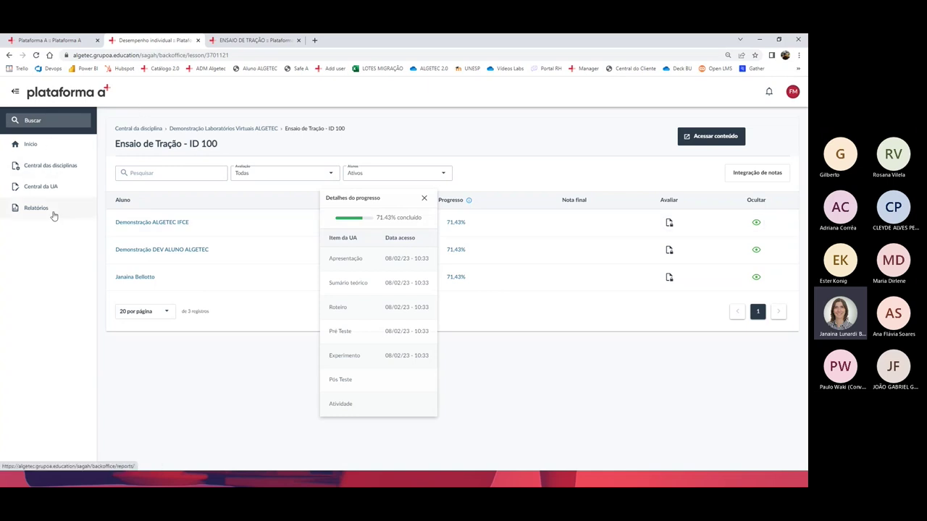
In Central das disciplinas, expand Demonstração Laboratórios Virtuais ALGETEC and examine the units' assessment items and feedback release dates.
left_click(56, 166)
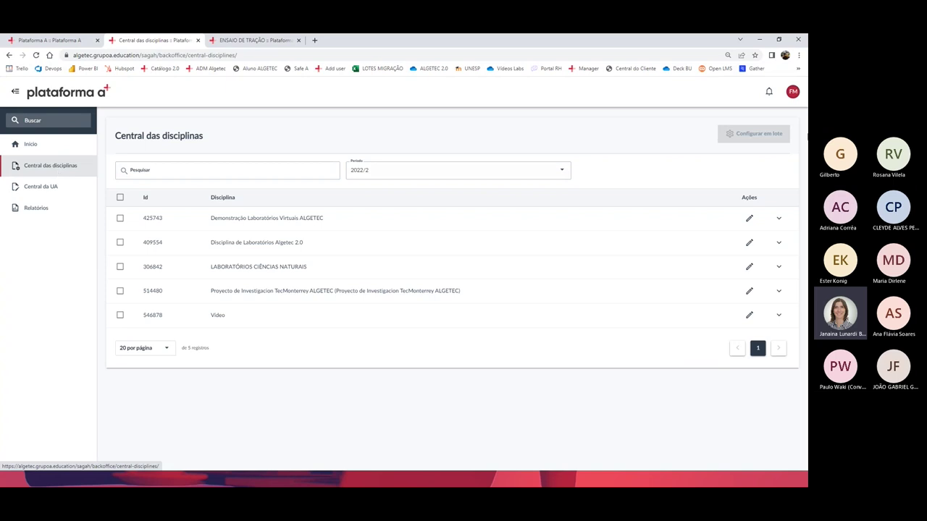
left_click(779, 218)
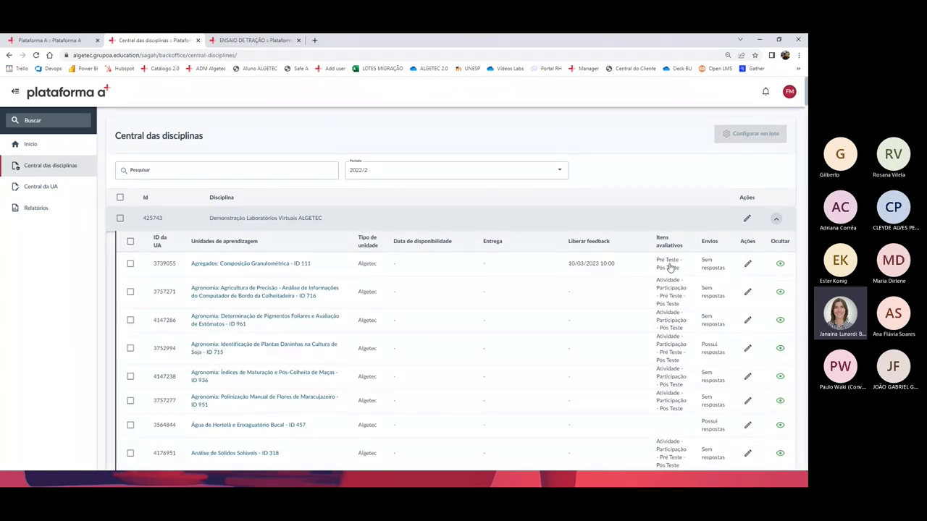
left_click_drag(670, 266, 657, 430)
left_click(672, 431)
left_click_drag(563, 267, 625, 267)
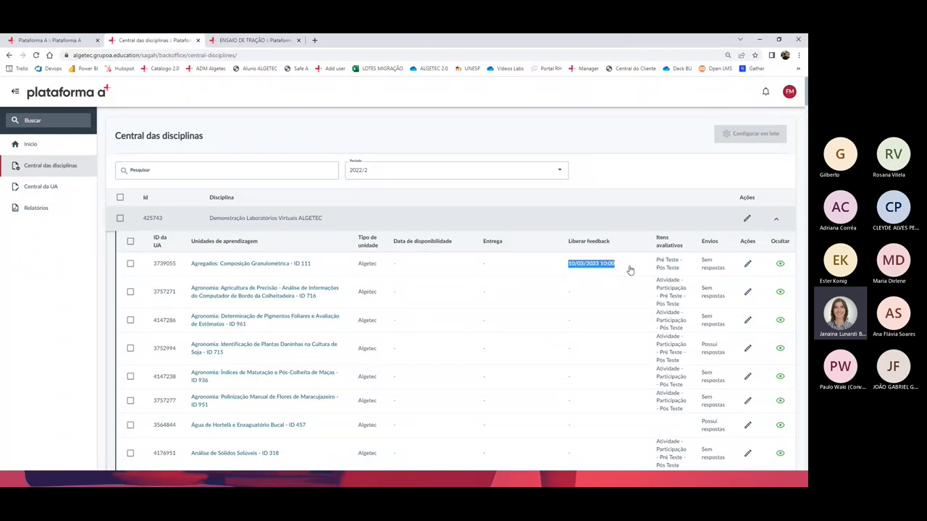
left_click(599, 284)
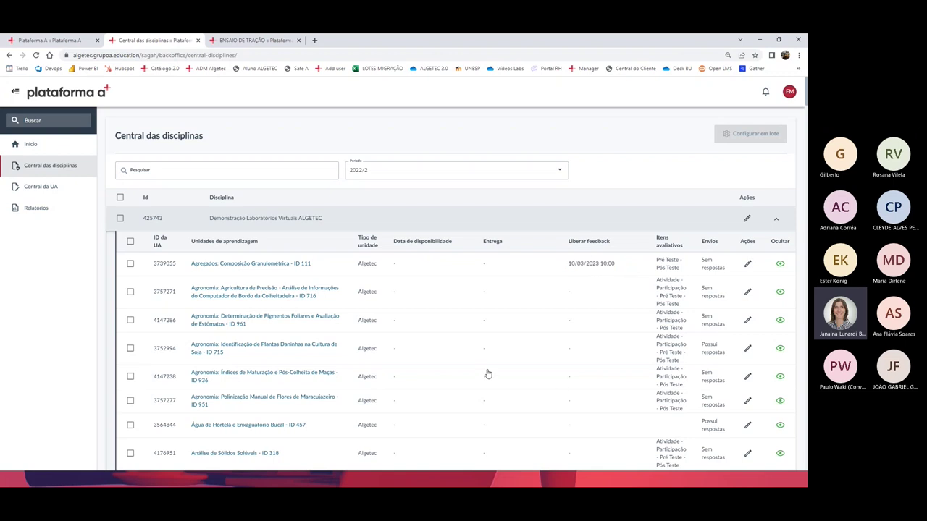
scroll(480, 376, "down", 2)
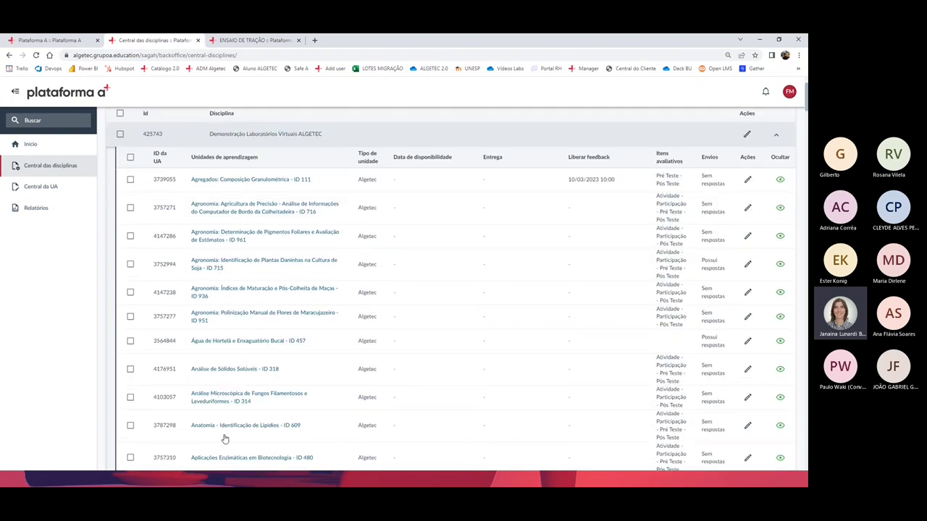
scroll(225, 439, "down", 1)
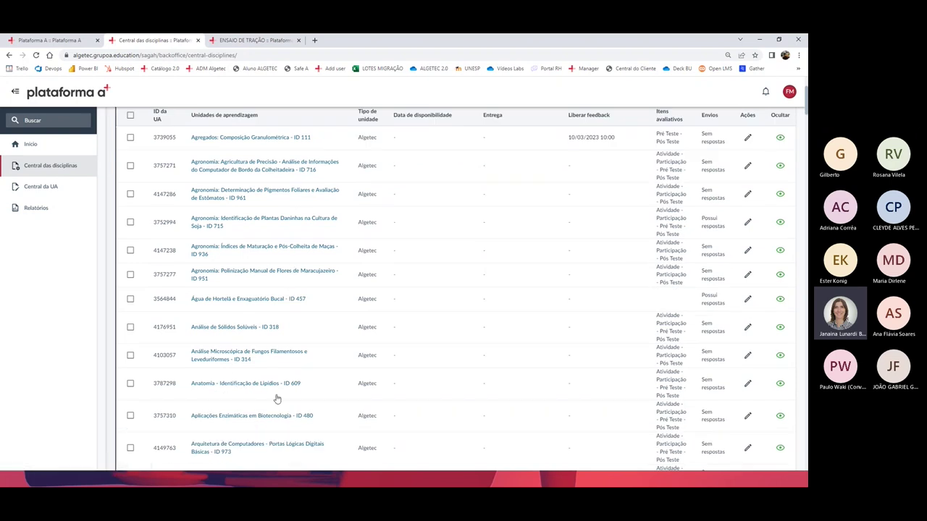
View student performance for Colesterol Total - ID 619 through Central da UA, and open the disciplines report.
left_click(71, 196)
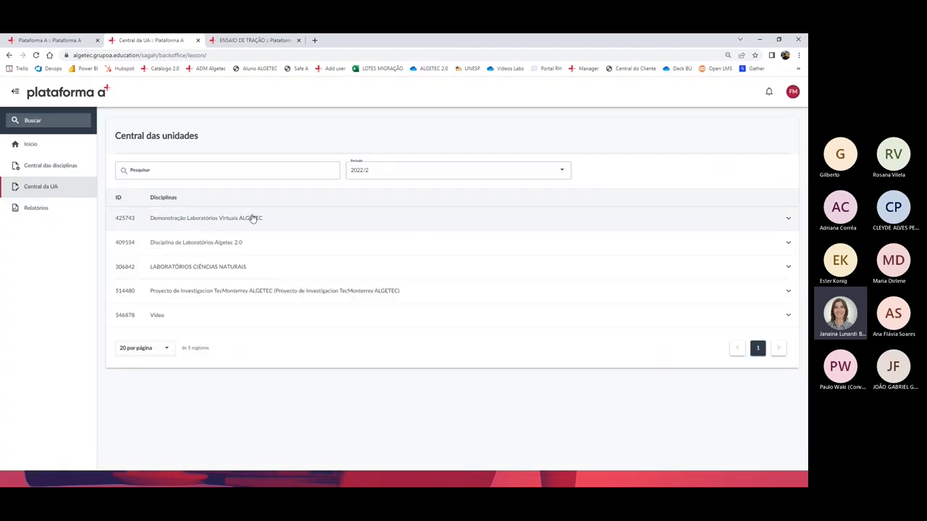
left_click(788, 220)
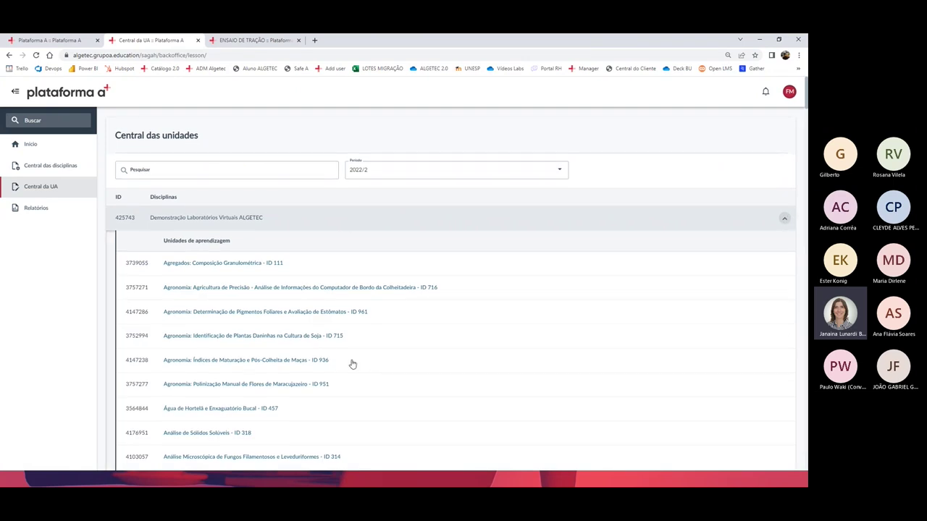
scroll(353, 364, "down", 4)
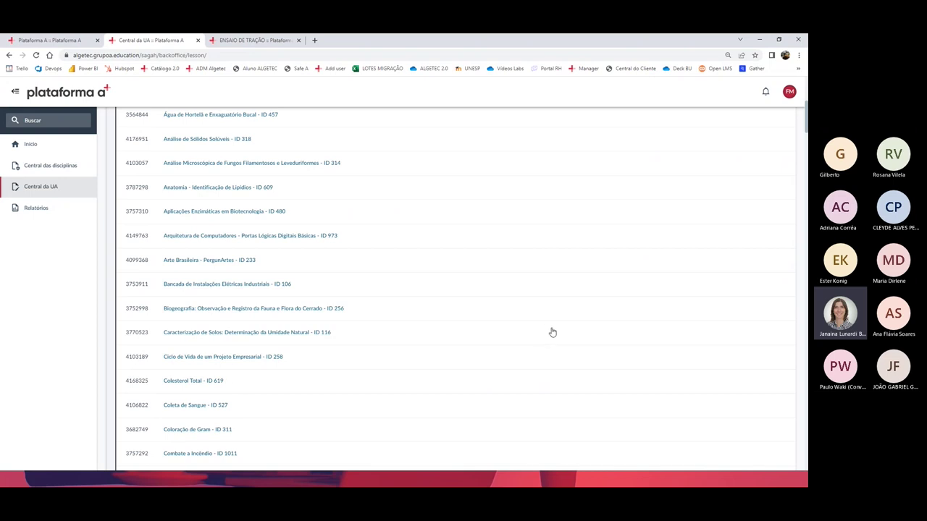
left_click(202, 384)
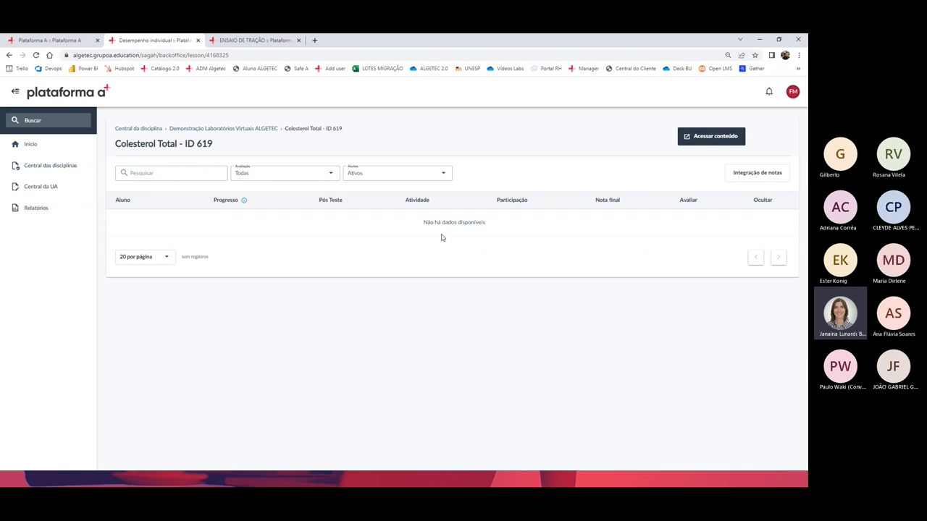
left_click(43, 211)
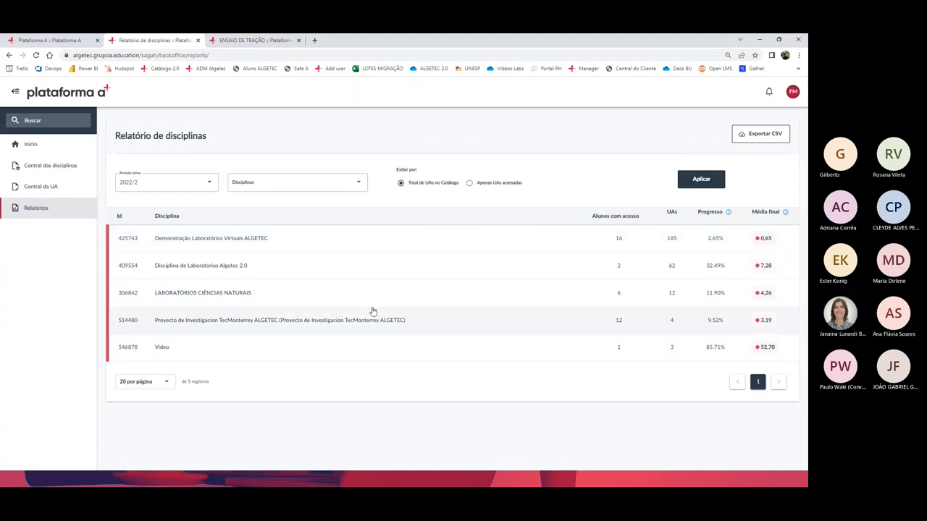
Return to the Ensaio de Tração content and view its Pré Teste answers and Atividade.
left_click(267, 37)
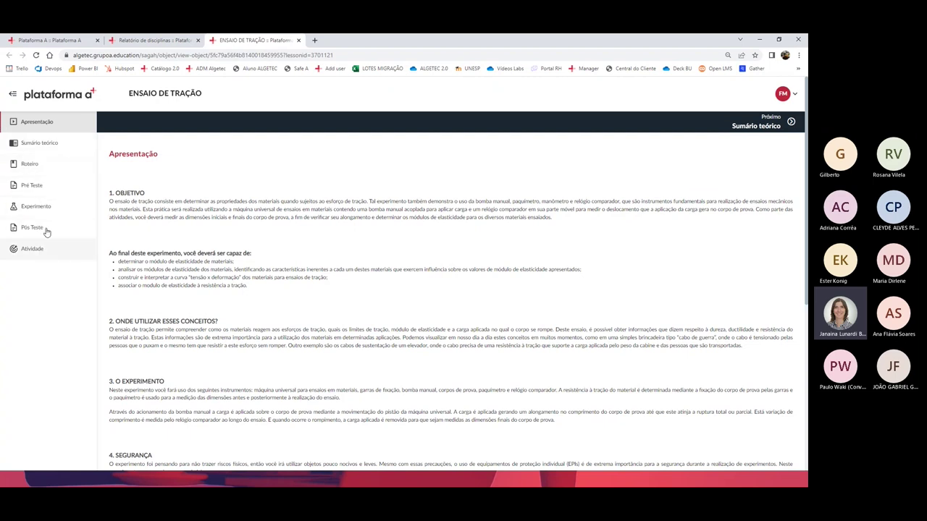
left_click(44, 190)
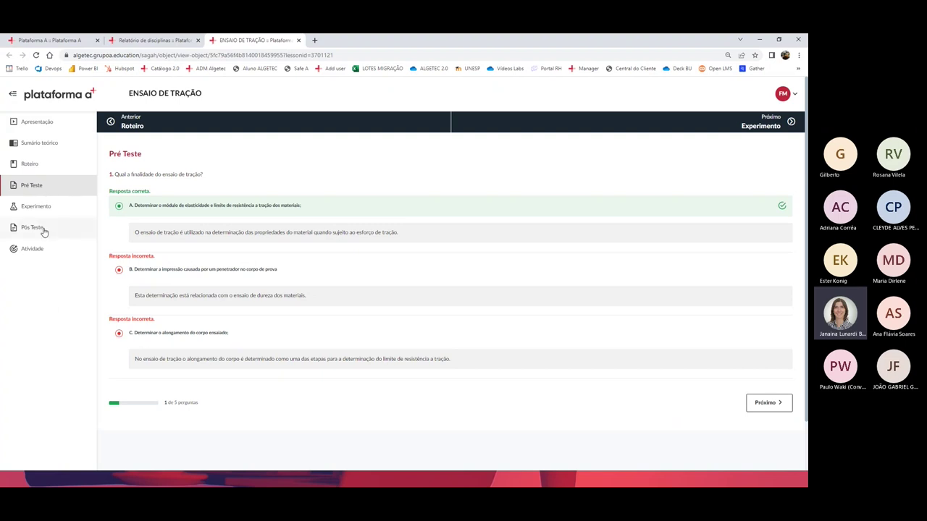
left_click(34, 258)
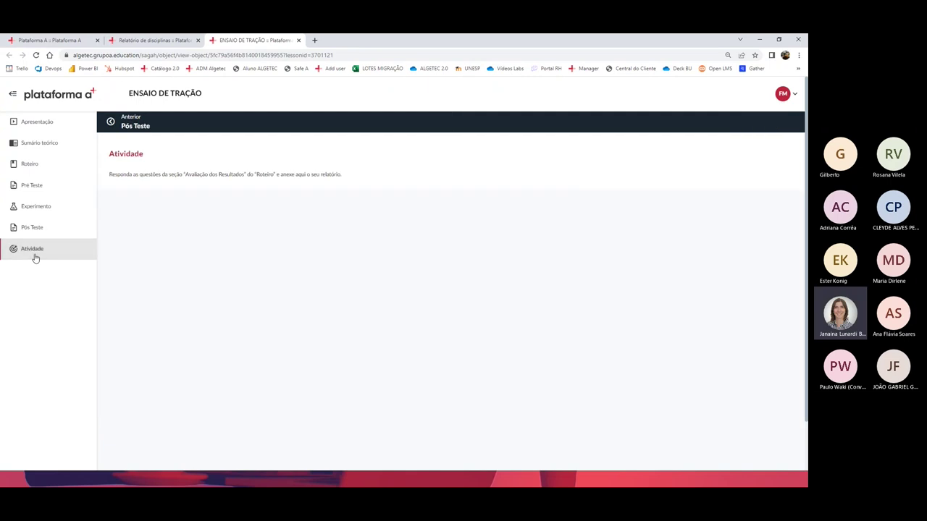
Launch the Ensaio de Tração virtual lab from the Experimento section and dismiss the mouse instructions.
left_click(46, 205)
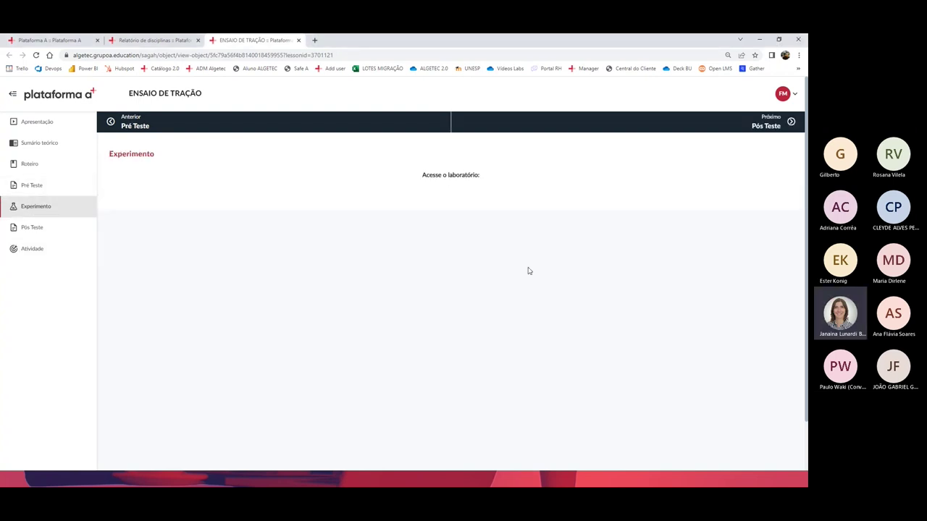
left_click(437, 250)
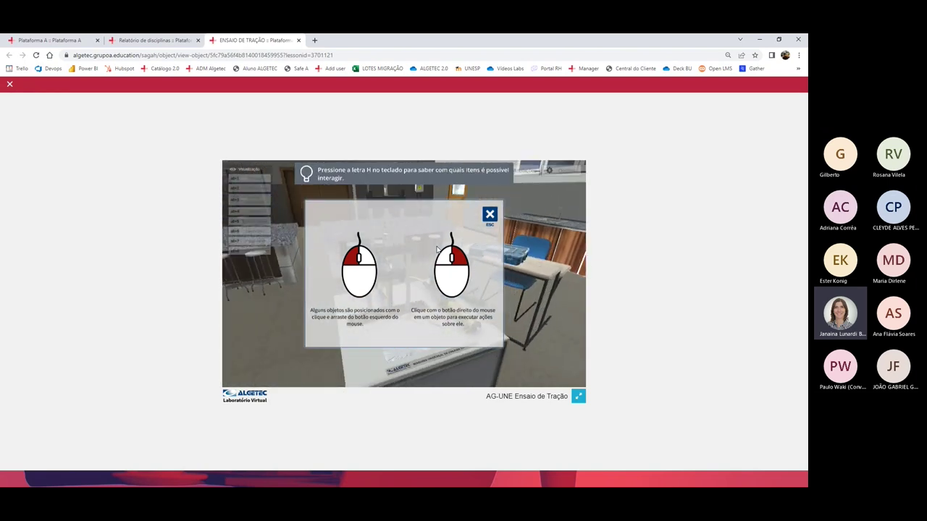
left_click(496, 215)
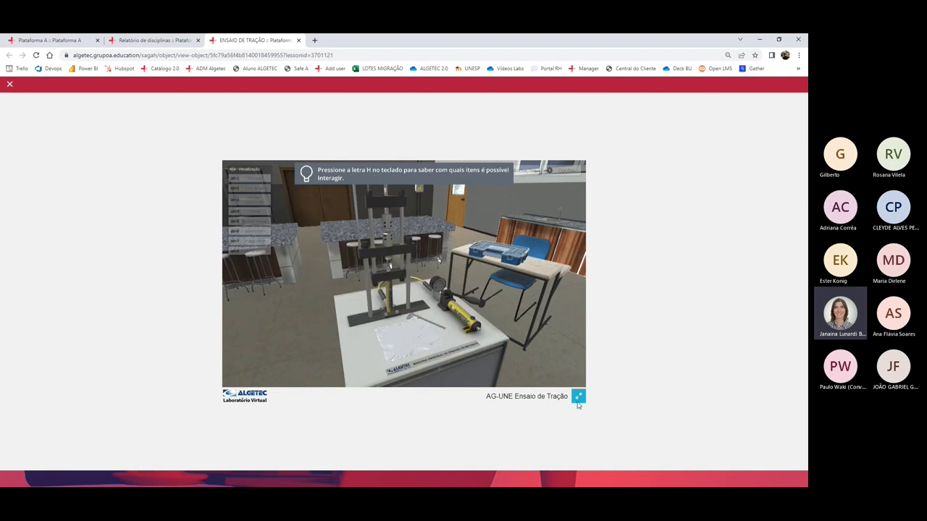
Show the Ensaio de Tração lab full screen and remove the movable parts of the lower and upper grips.
left_click(577, 396)
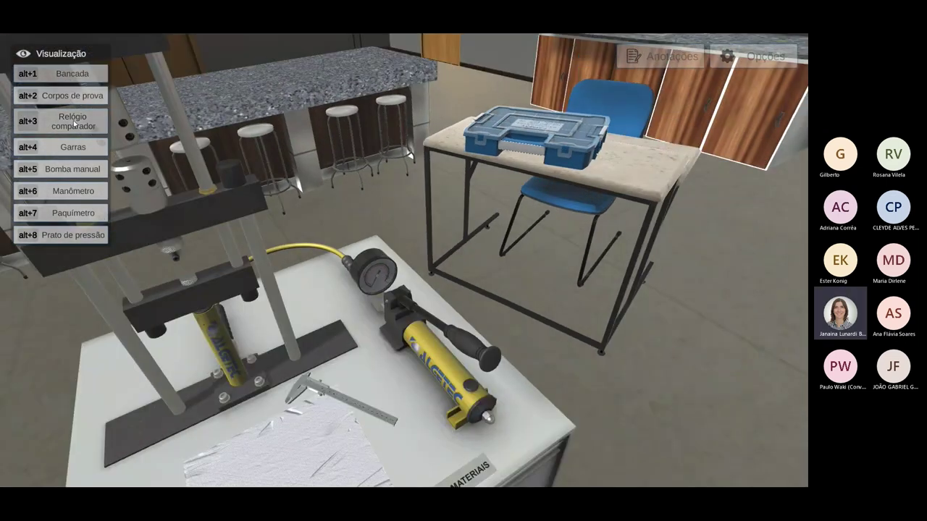
left_click(74, 124)
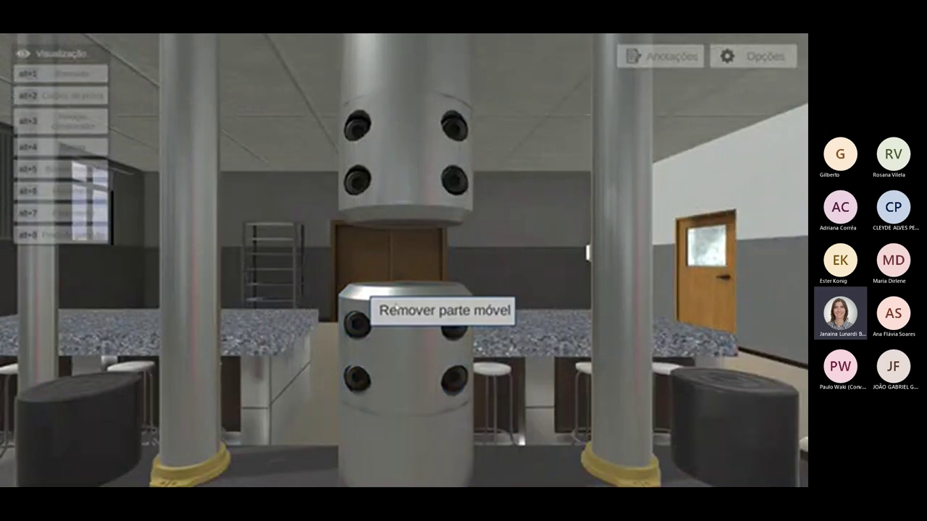
left_click(395, 307)
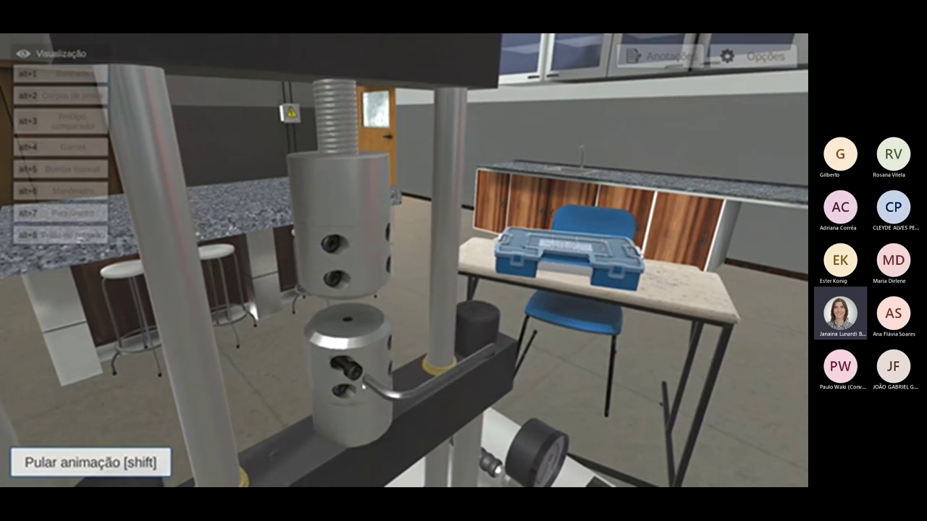
left_click(56, 470)
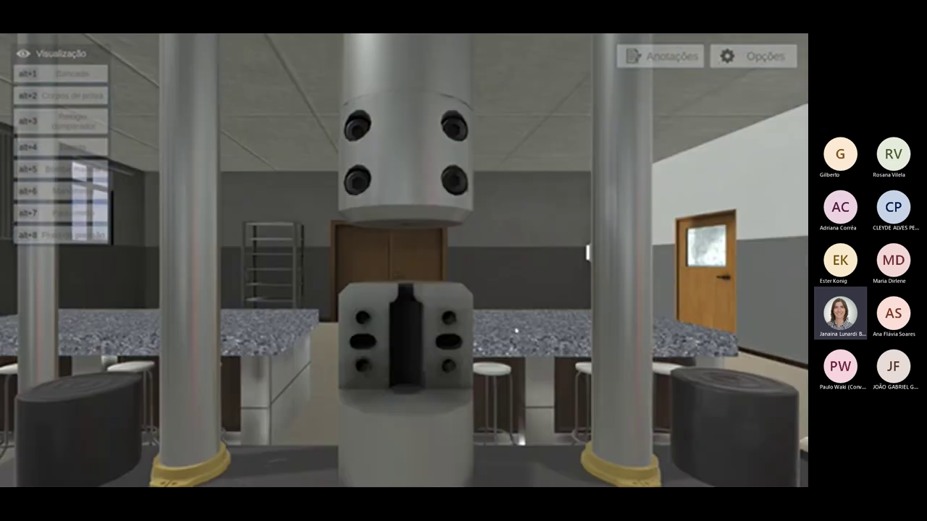
left_click(432, 180)
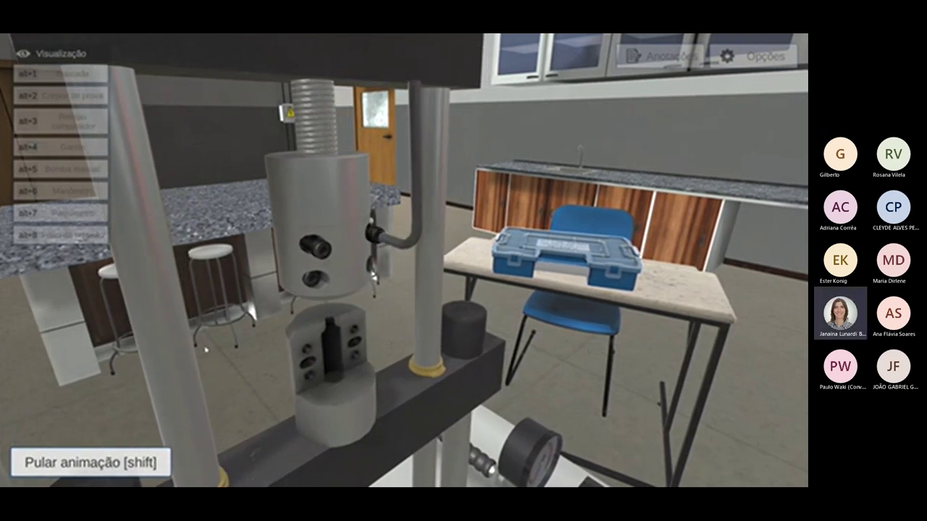
left_click(101, 461)
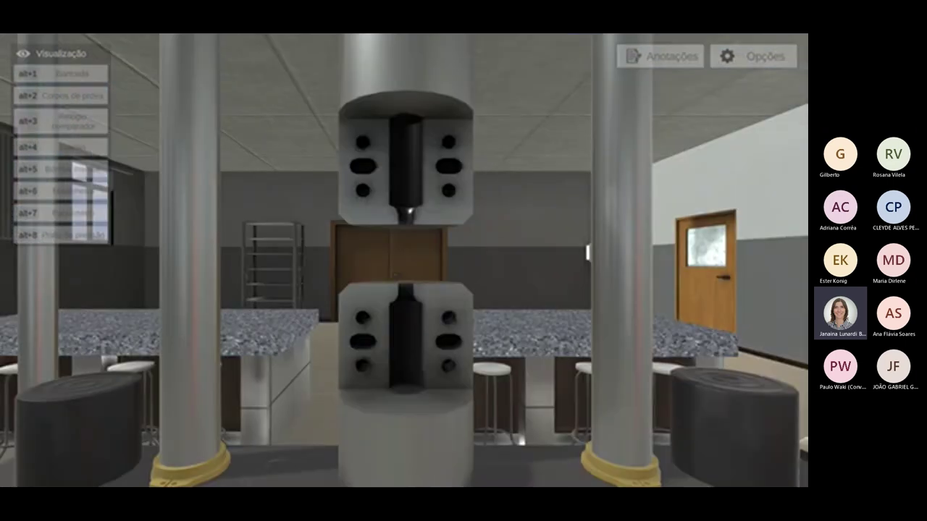
Open the blue specimen case and move a tensile specimen made of aluminium alloy 2024 to the table.
left_click(41, 94)
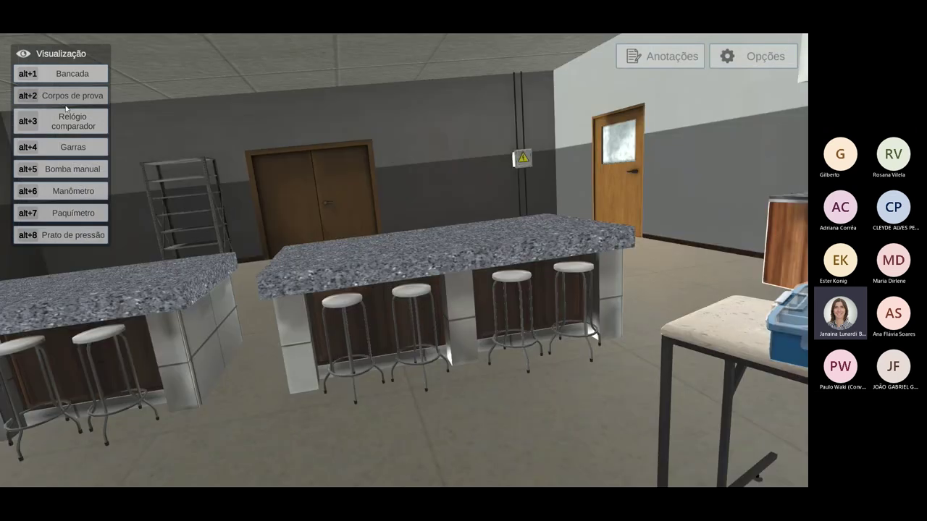
left_click(462, 280)
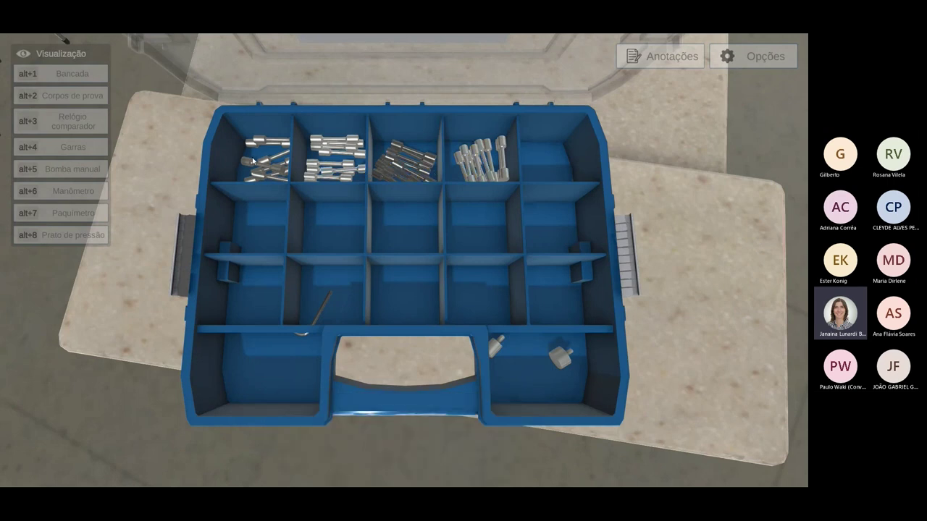
mouse_move(253, 164)
mouse_move(310, 176)
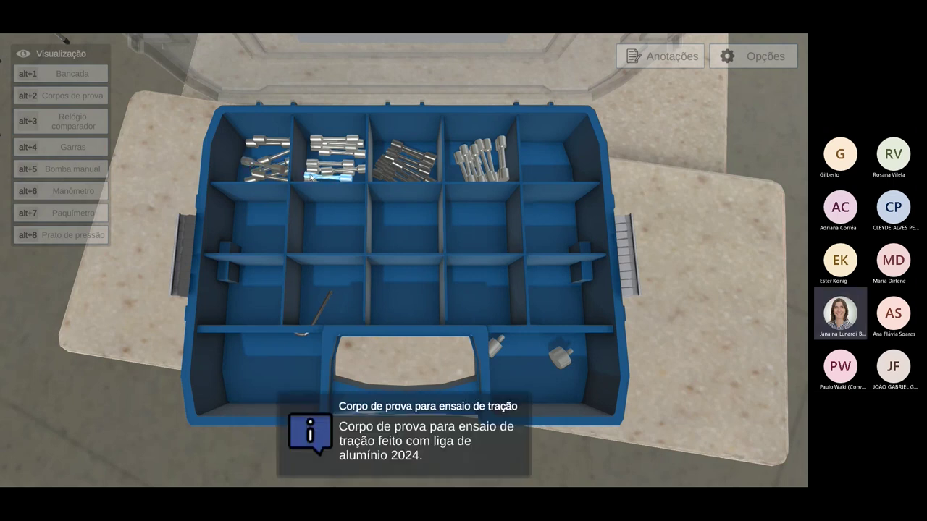
left_click(336, 157)
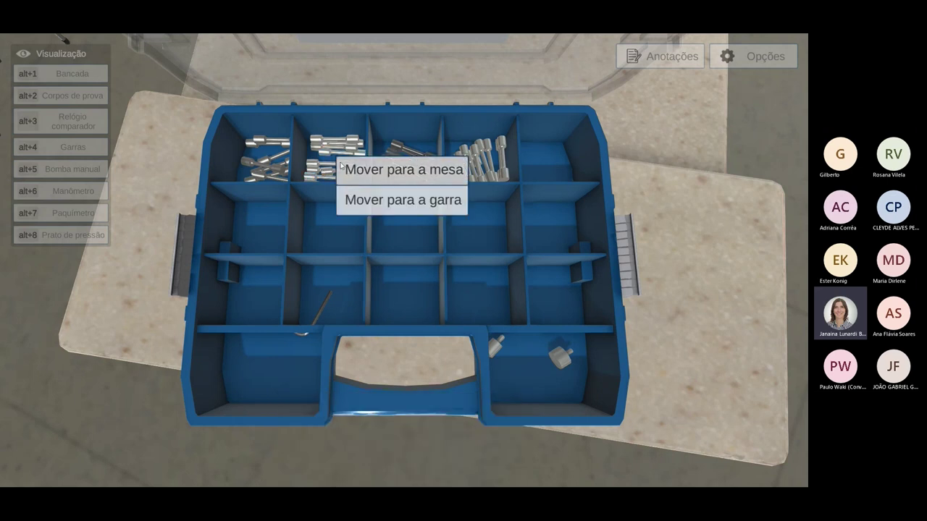
left_click(348, 170)
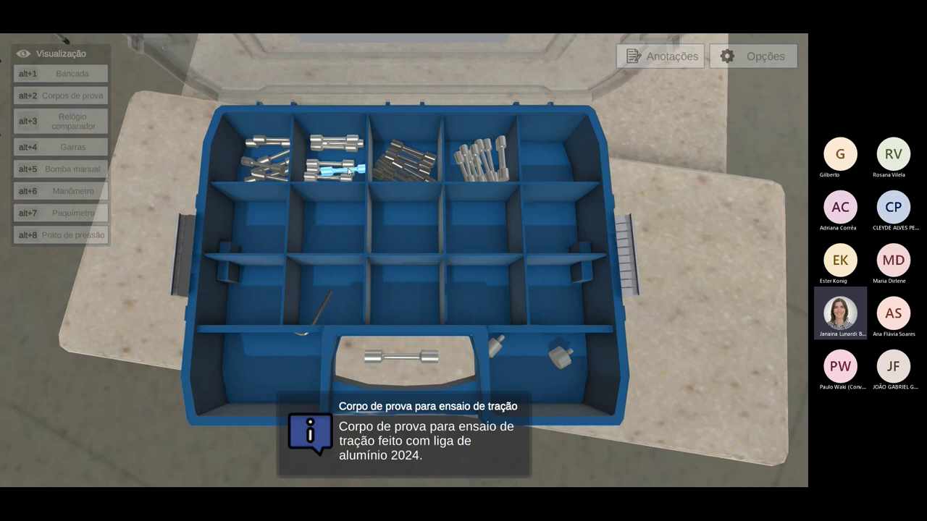
Measure the specimen's length on the table with the caliper and bring the vernier zero into the magnified scale view.
left_click(348, 169)
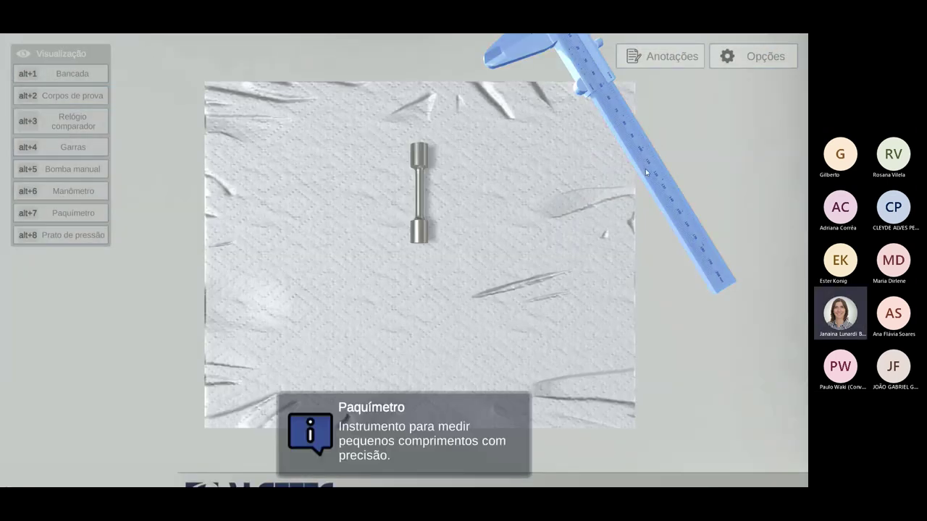
left_click(651, 179)
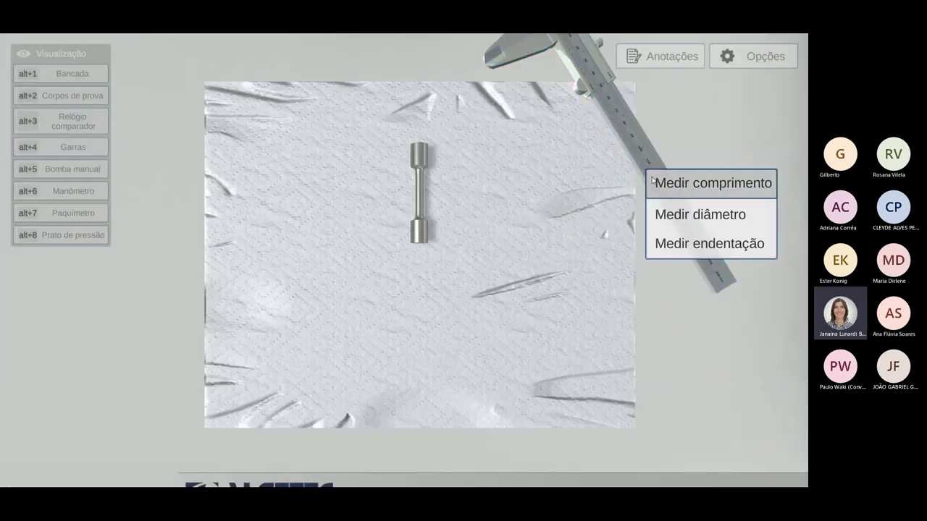
left_click(652, 181)
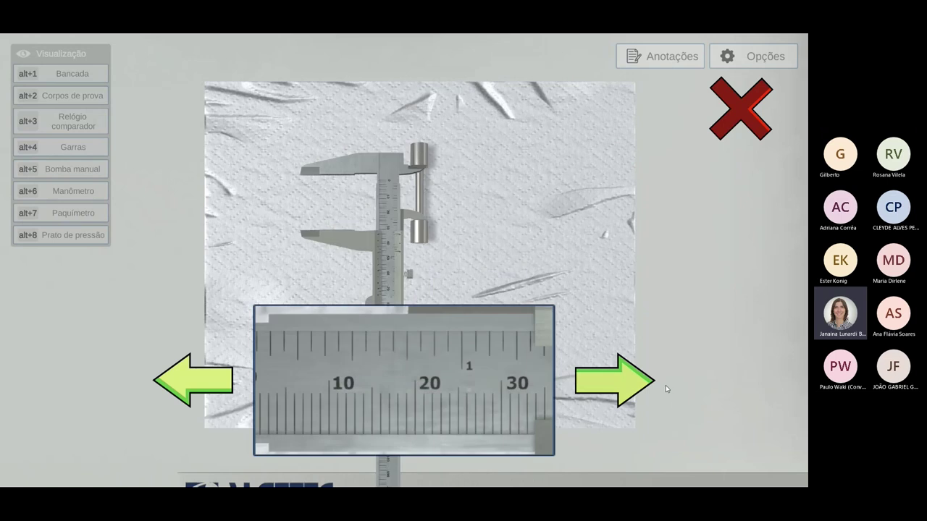
left_click(637, 378)
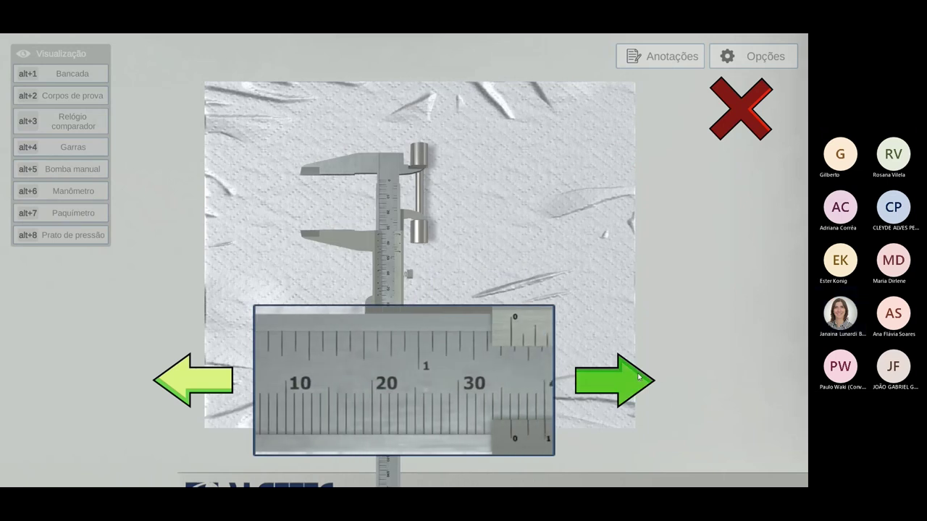
View the lab's blank Anotações window, close it, and end the caliper measurement.
left_click(676, 56)
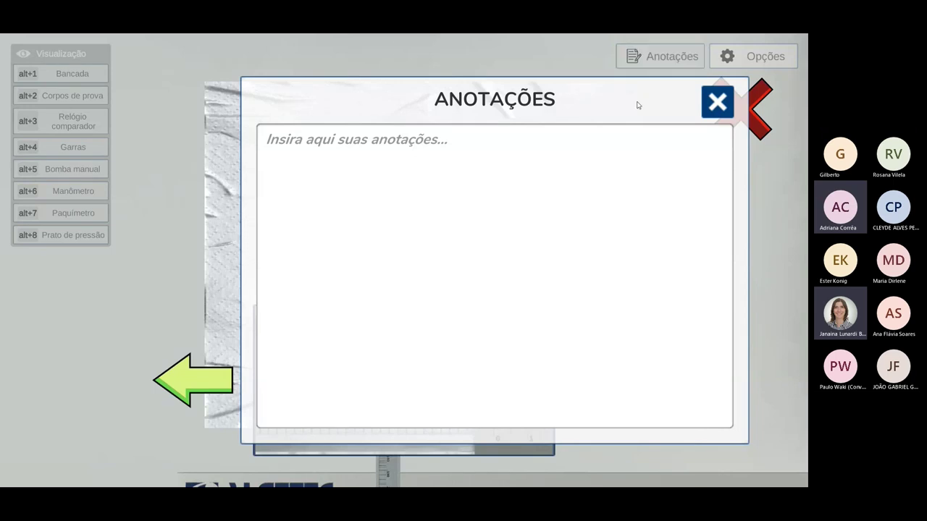
left_click(585, 104)
left_click(717, 102)
left_click(745, 112)
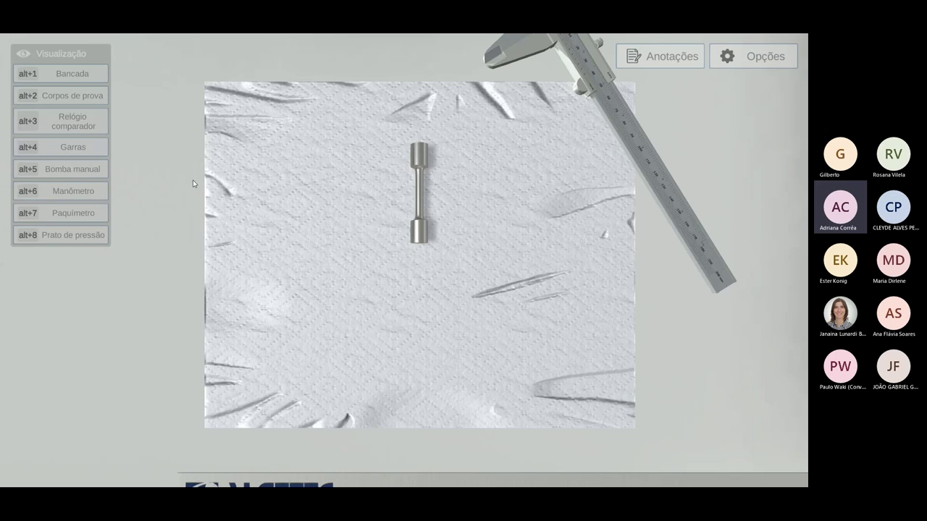
Move the specimen from the table to the grips and refit the upper and lower movable parts, skipping the animations.
left_click(425, 227)
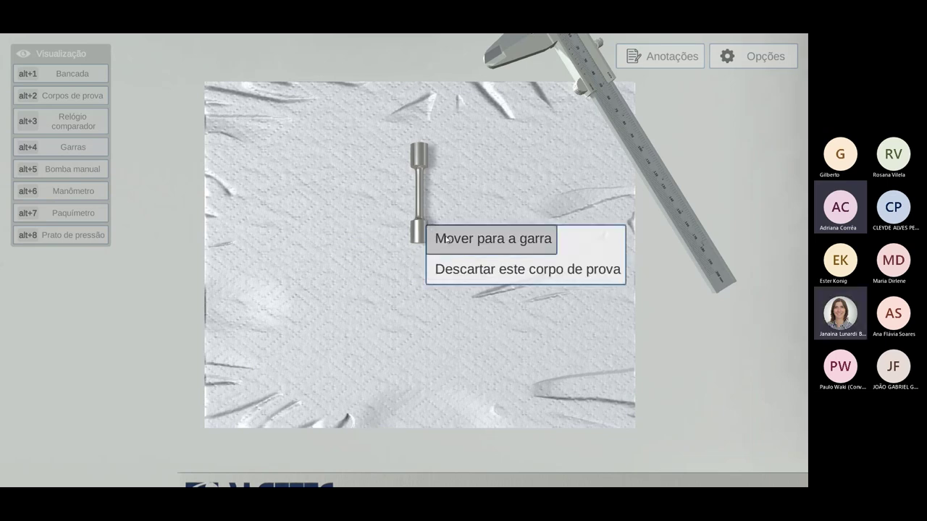
left_click(448, 239)
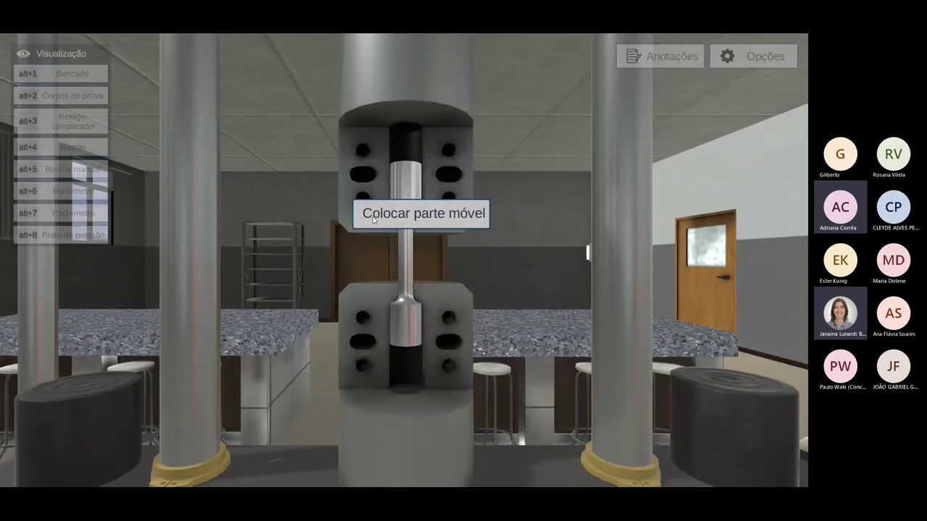
left_click(371, 217)
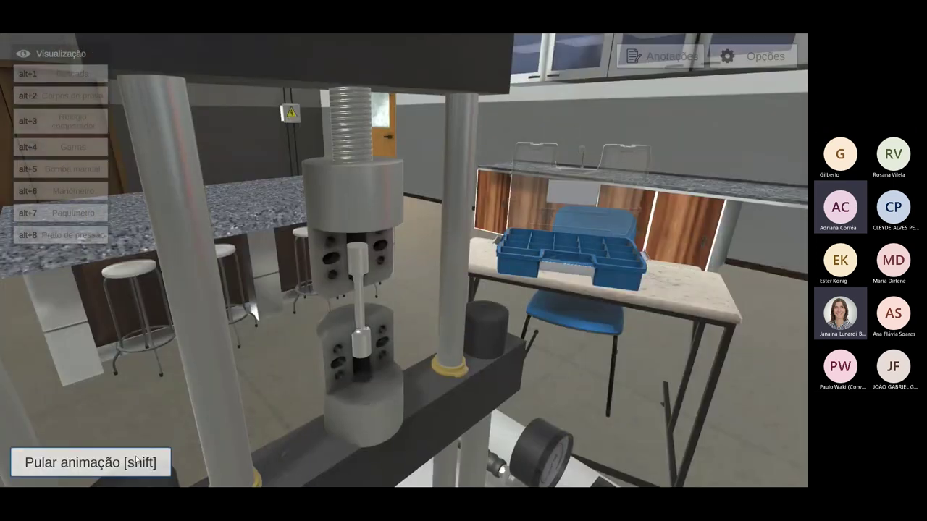
left_click(136, 460)
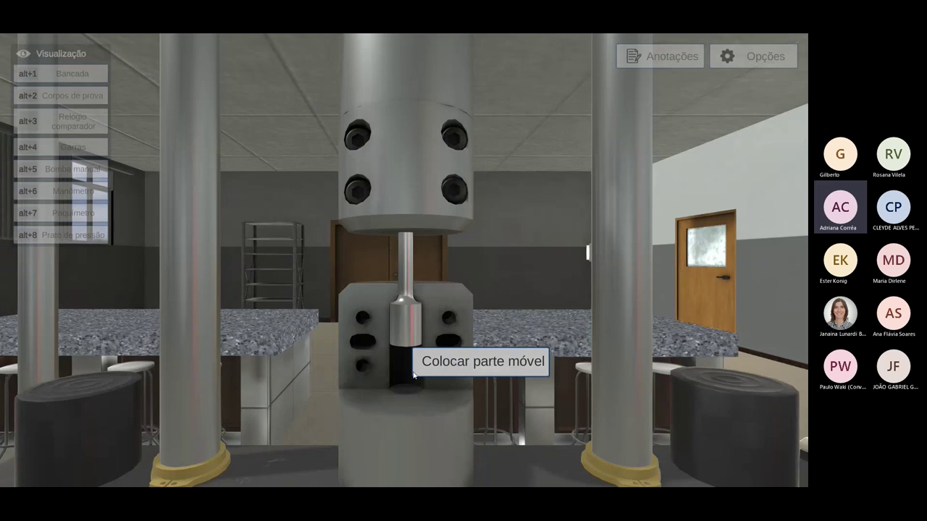
left_click(414, 375)
left_click(156, 462)
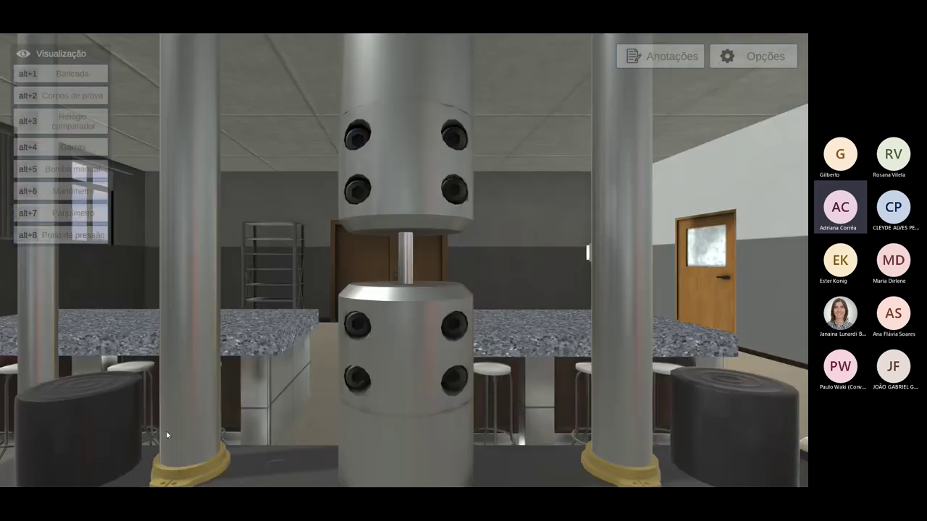
Zero the Relógio comparador by rotating its dial until the 0 mark lines up with the needle.
left_click(90, 128)
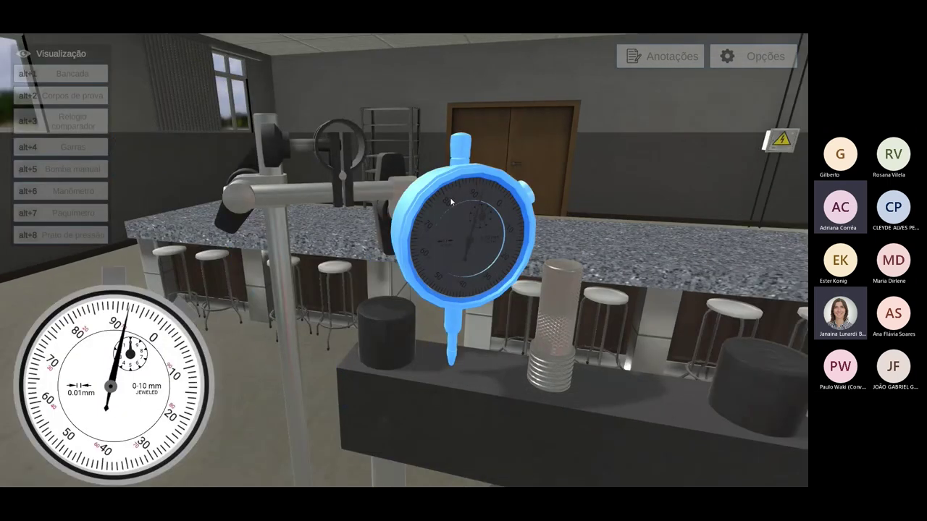
left_click(450, 184)
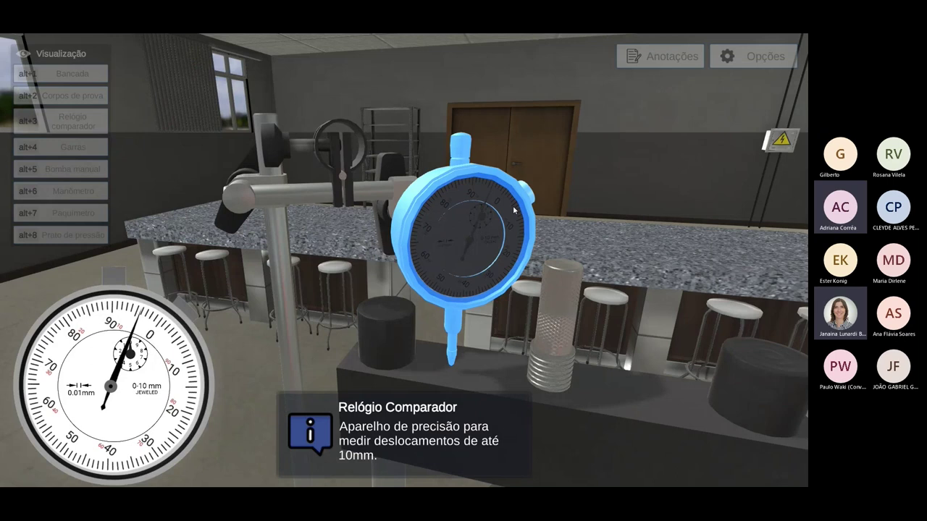
left_click(417, 187)
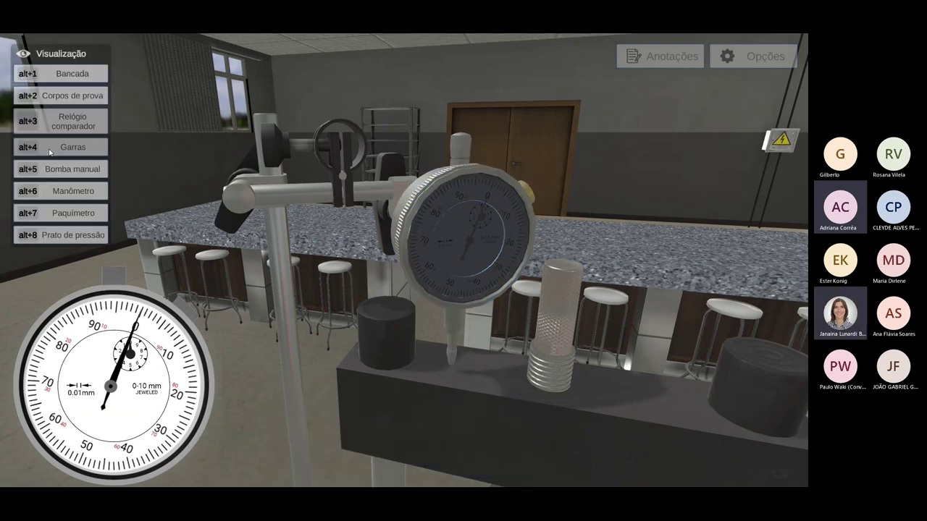
Pump the Bomba manual lever repeatedly to apply load to the specimen while showing the dial and pressure gauges.
left_click(87, 170)
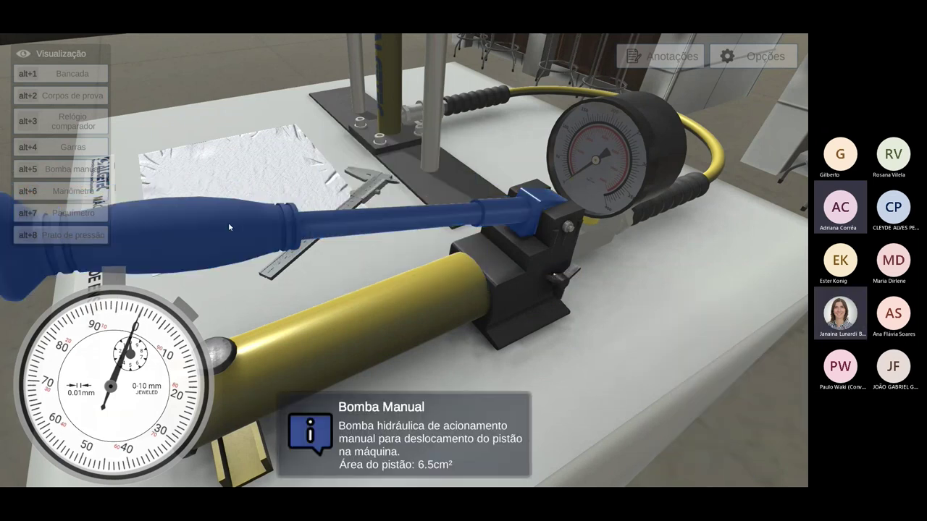
left_click(228, 227)
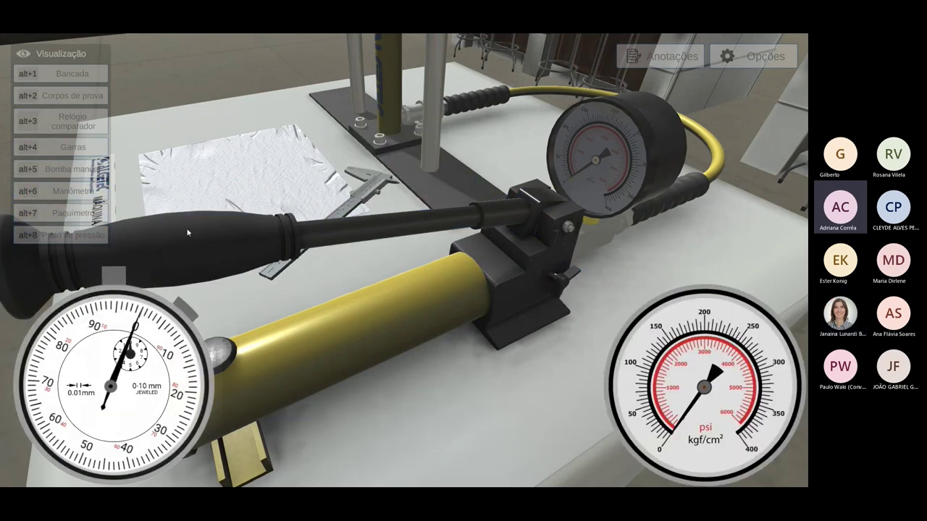
left_click(202, 249)
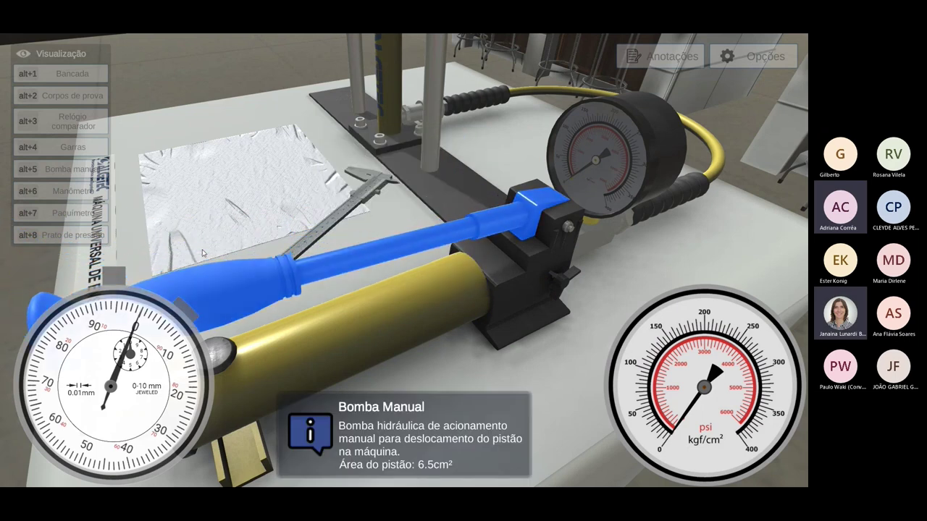
left_click(202, 249)
left_click(203, 249)
left_click(205, 250)
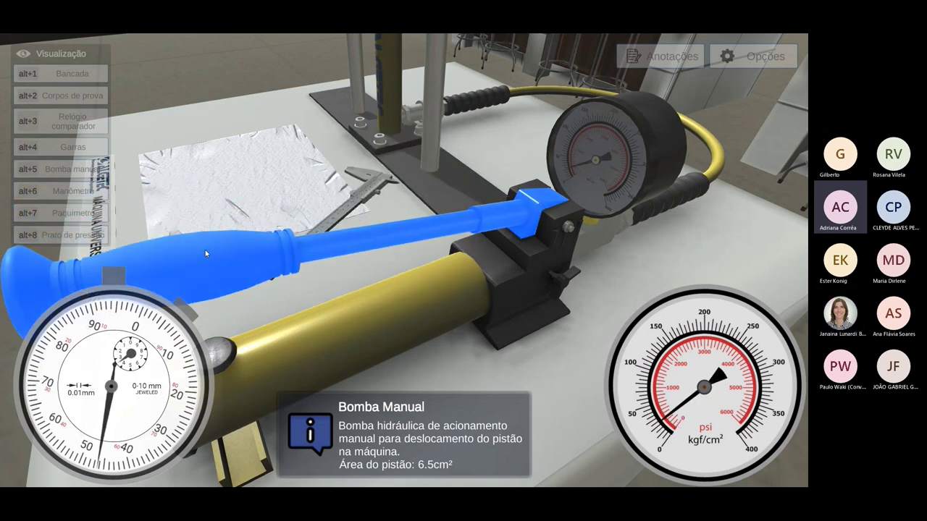
left_click(205, 250)
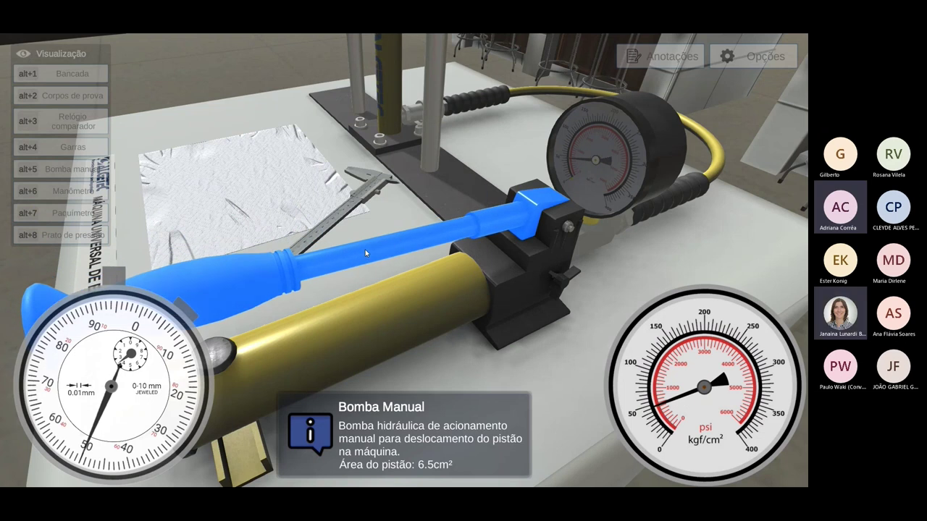
Exit the full-screen lab, close the lab and report pages, and return to the Demonstração Laboratórios Virtuais ALGETEC discipline page.
key("Escape")
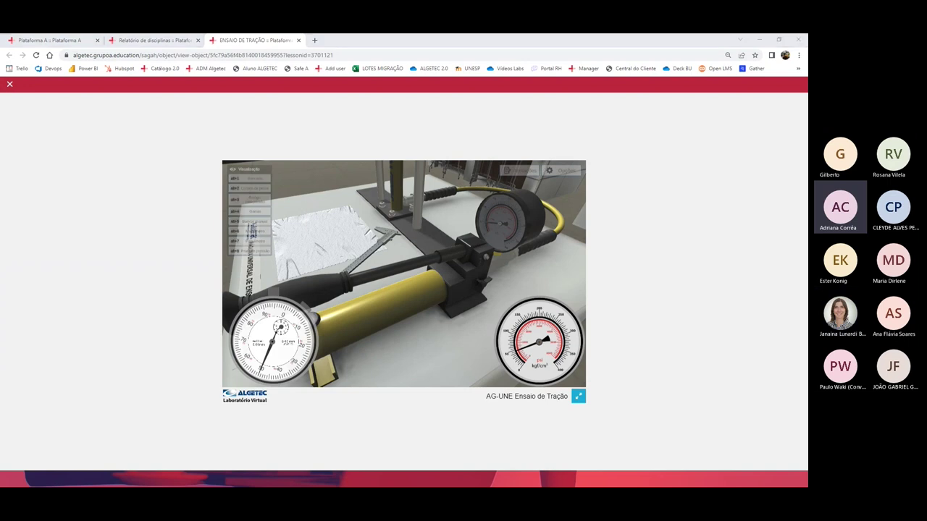
left_click(304, 43)
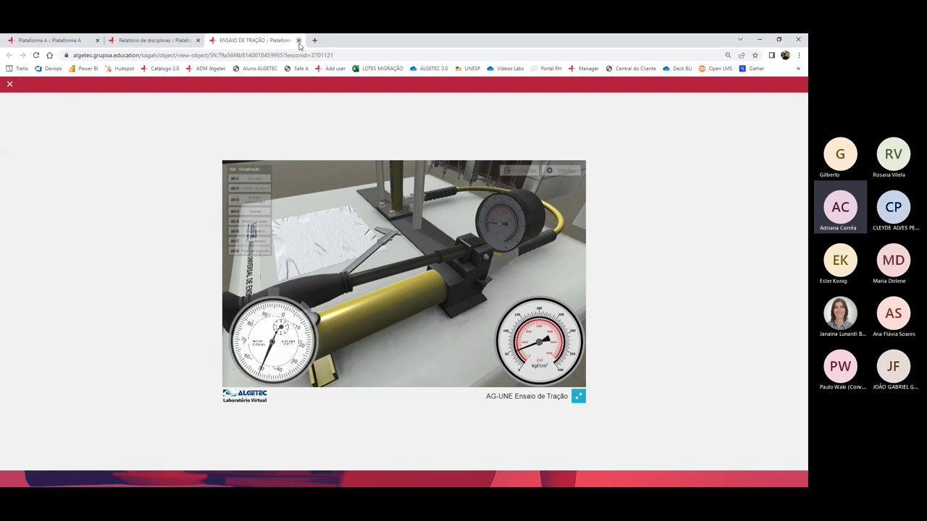
left_click(298, 41)
left_click(197, 40)
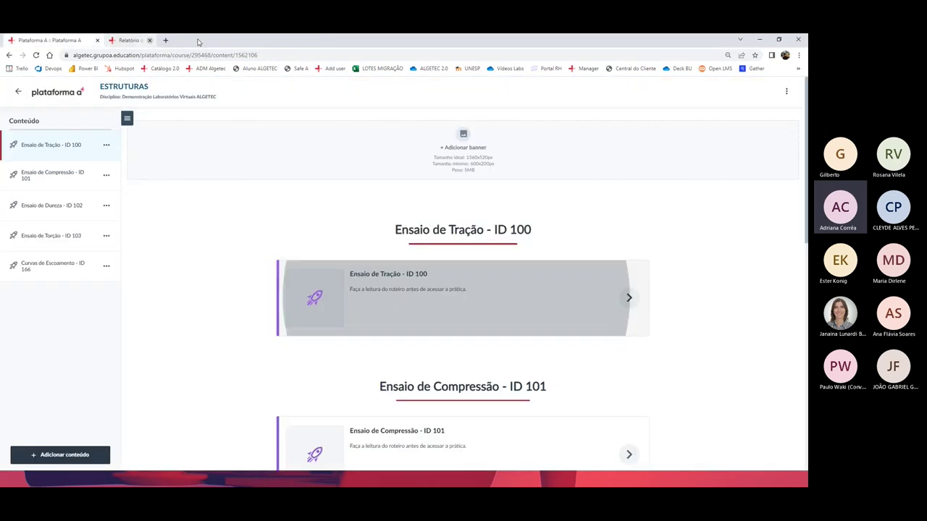
left_click(18, 92)
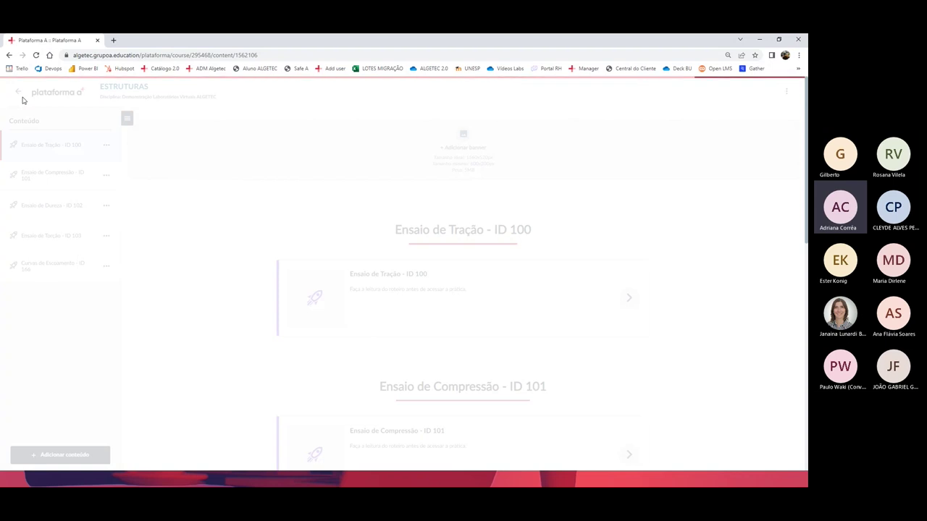
left_click(21, 97)
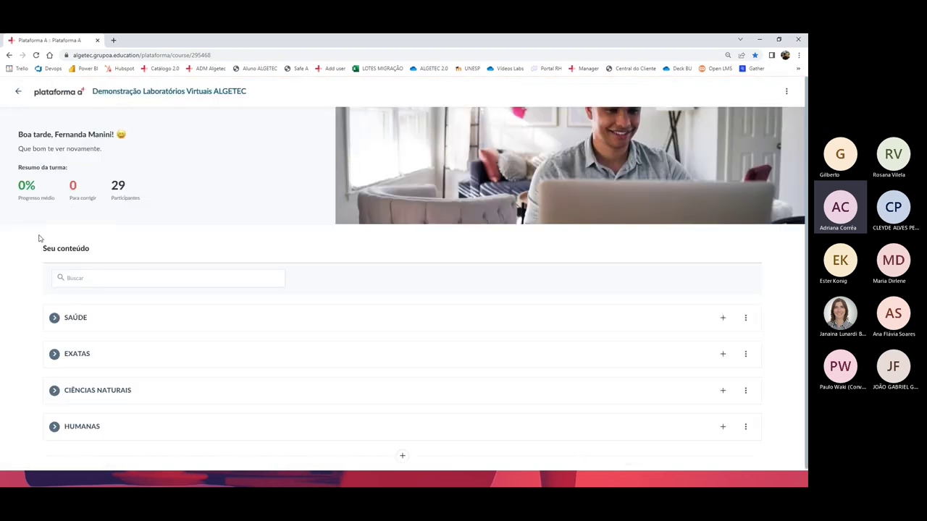
Expand the SAÚDE content group and open its HEMATOLOGIA unit.
left_click(152, 329)
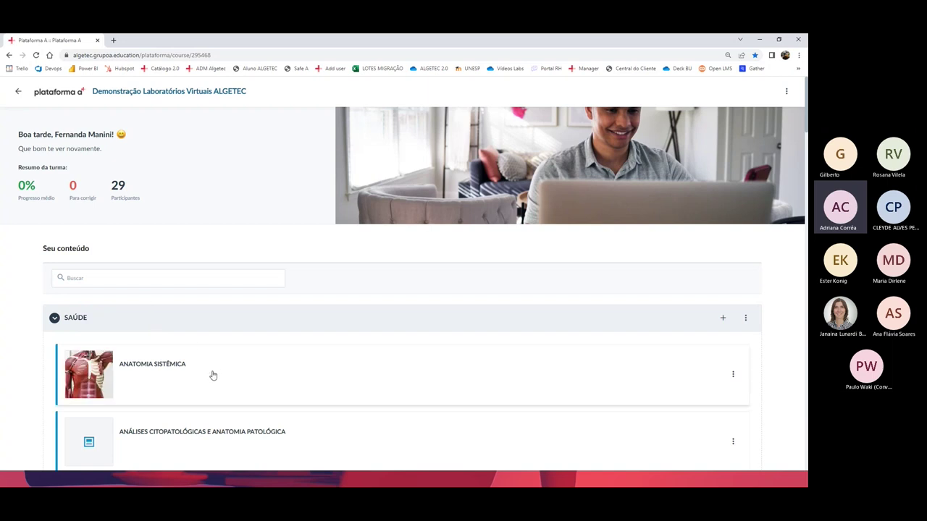
scroll(214, 363, "down", 4)
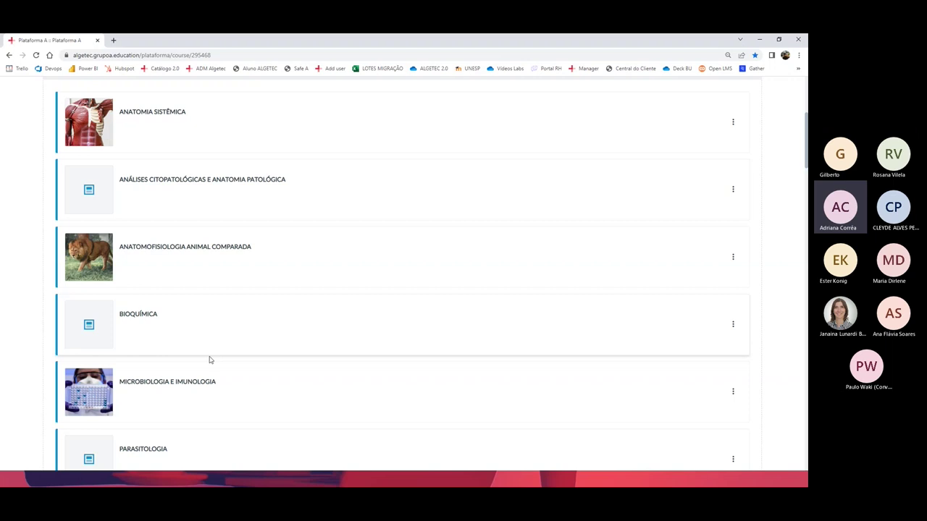
scroll(211, 355, "down", 3)
left_click(215, 335)
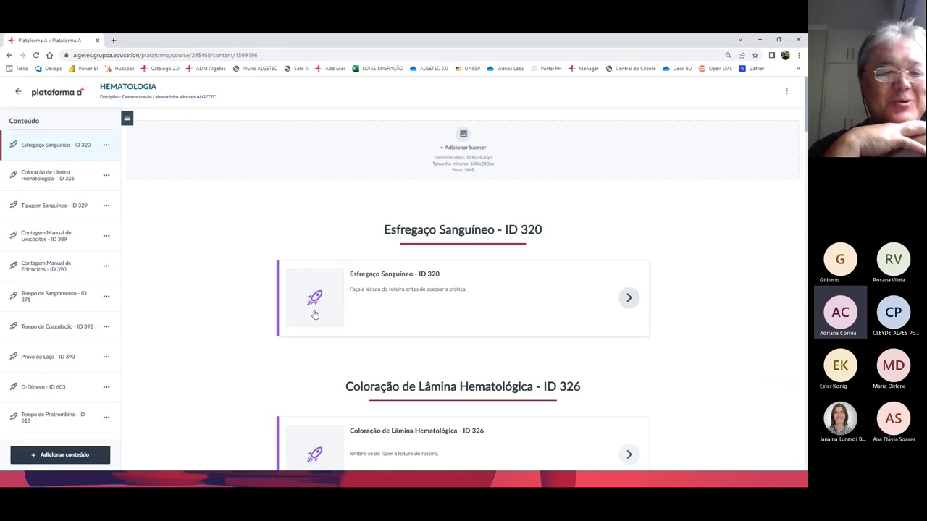
Open the Tipagem Sanguínea - ID 329 practice from the HEMATOLOGIA unit and access its lesson content.
scroll(313, 311, "down", 3)
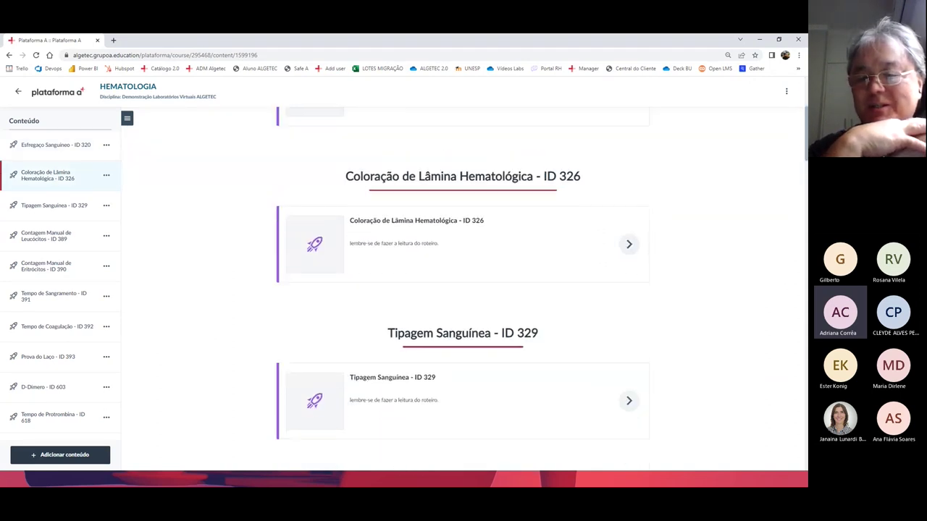
left_click(363, 410)
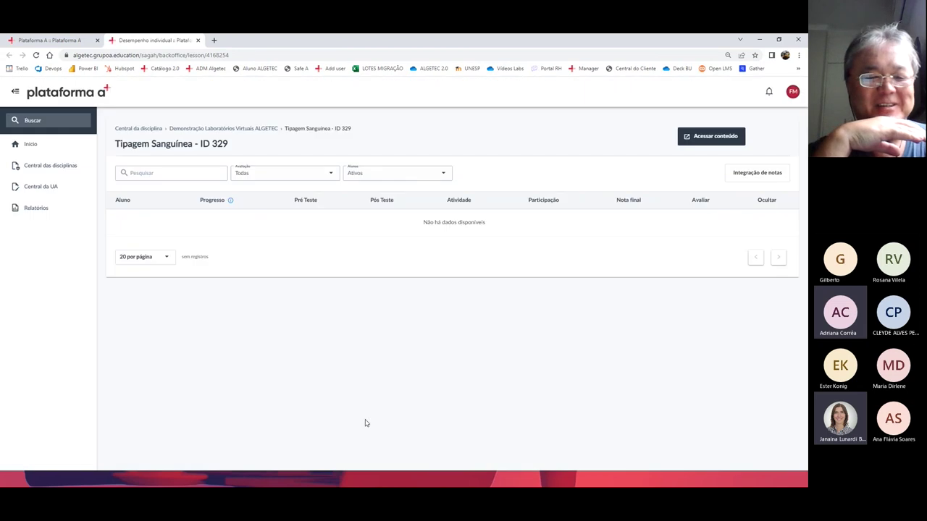
left_click(713, 136)
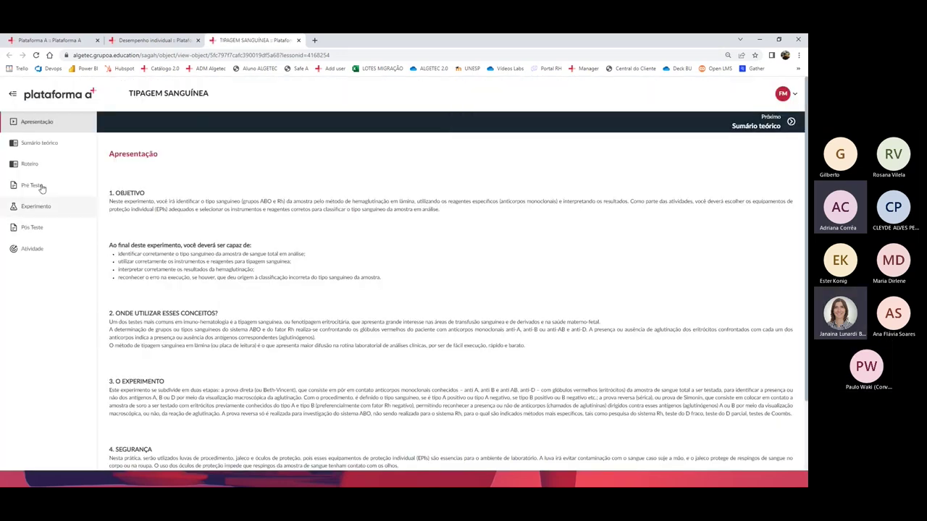
Open the Tipagem Sanguínea Roteiro PDF, save it to Downloads under the suggested name and open the downloaded file.
left_click(28, 164)
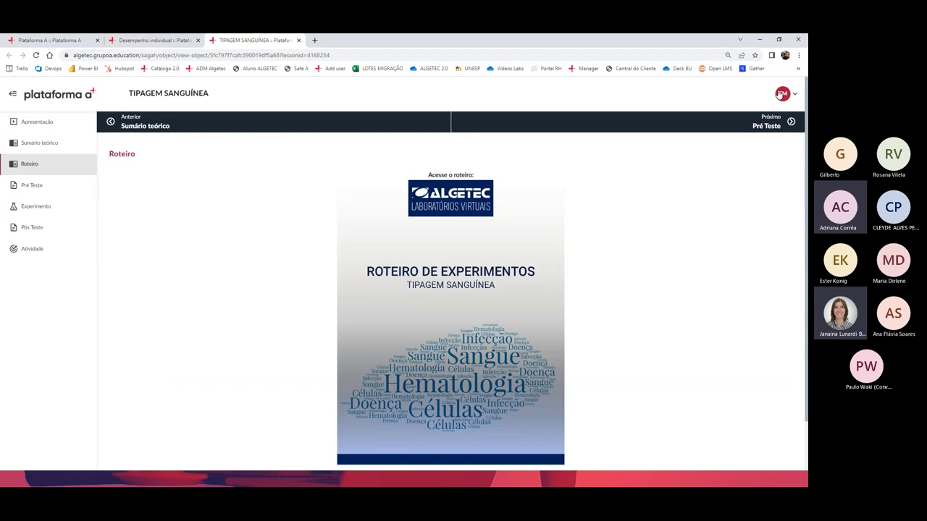
left_click(522, 219)
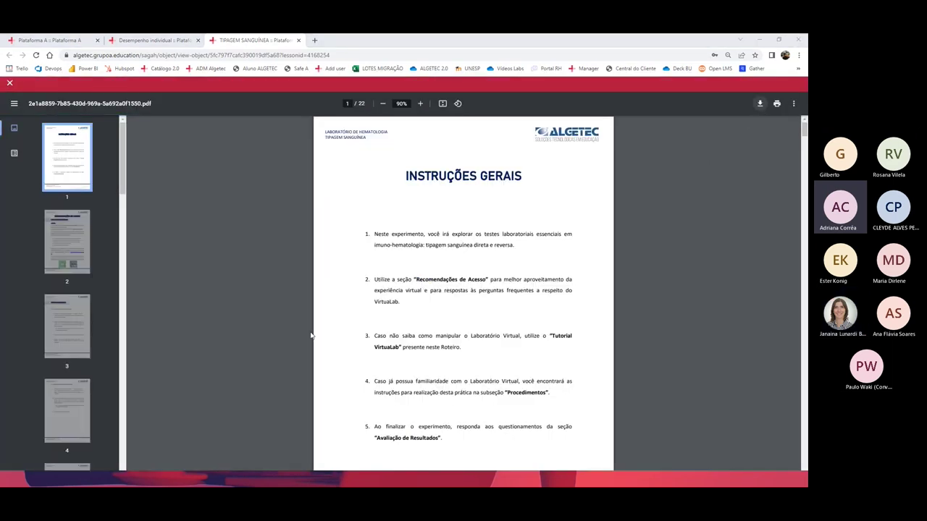
key("ctrl+s")
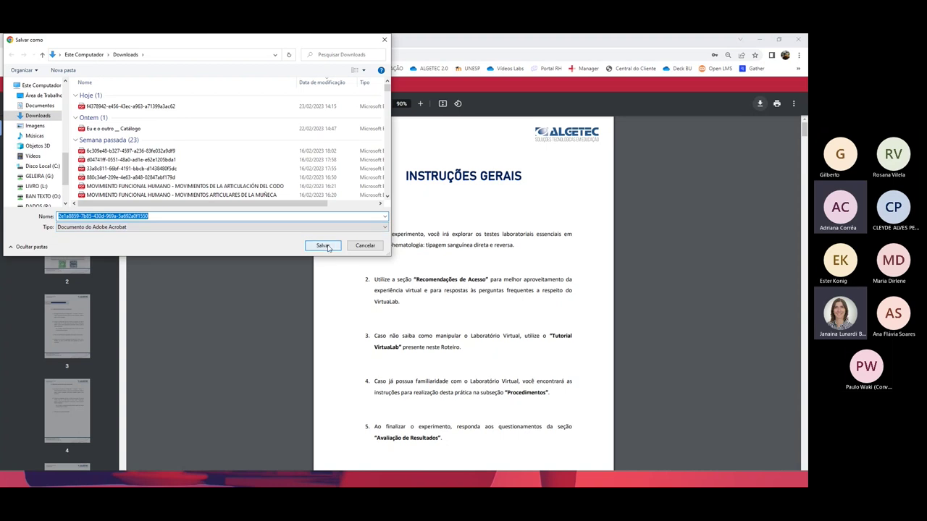
left_click(327, 245)
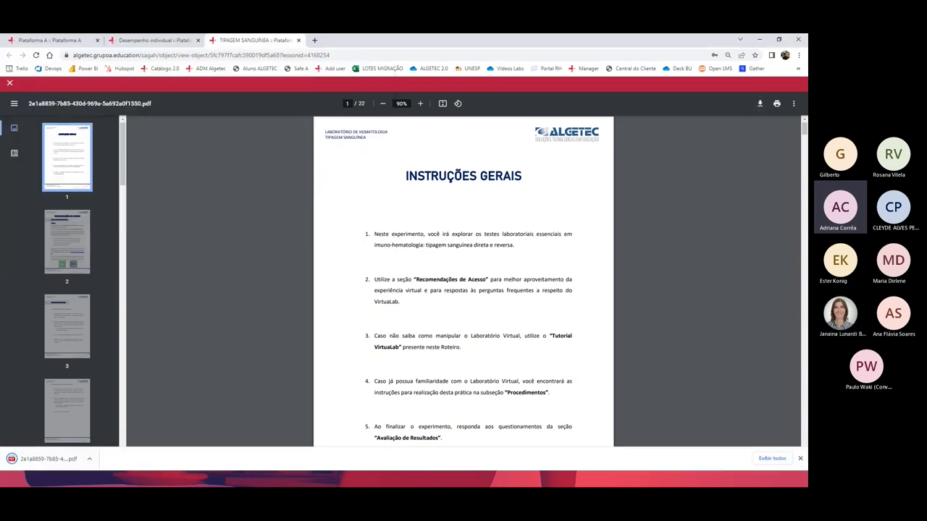
key("alt+Tab")
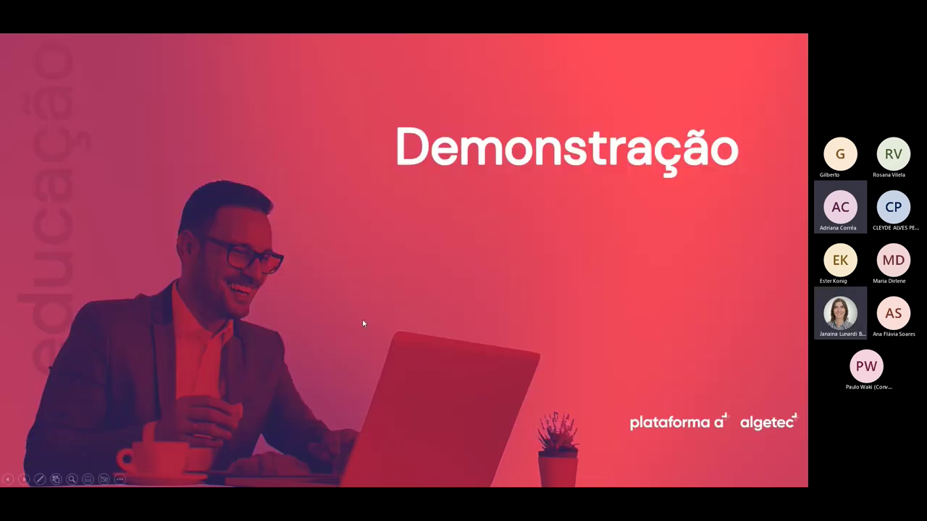
key("alt+Tab")
left_click(66, 458)
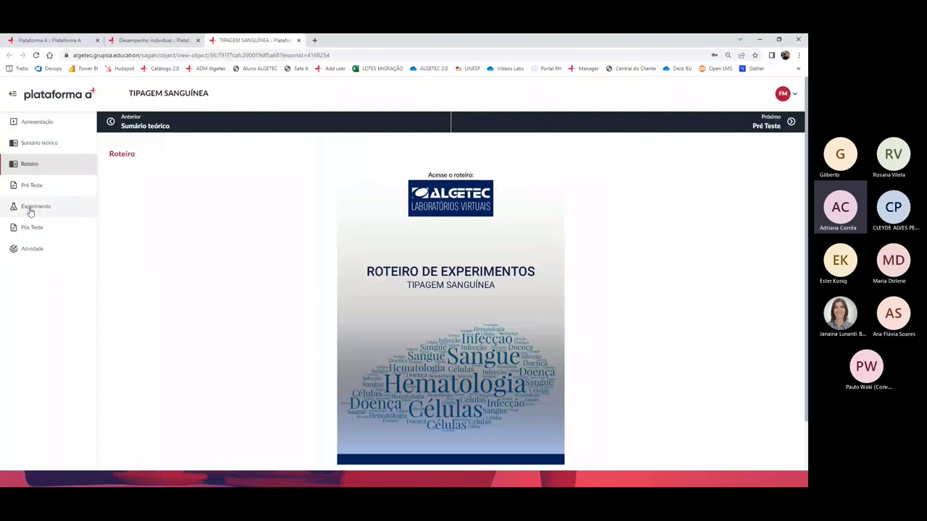
Launch the Tipagem Sanguínea virtual lab from the Experimento section and show it in full screen.
left_click(26, 207)
left_click(416, 261)
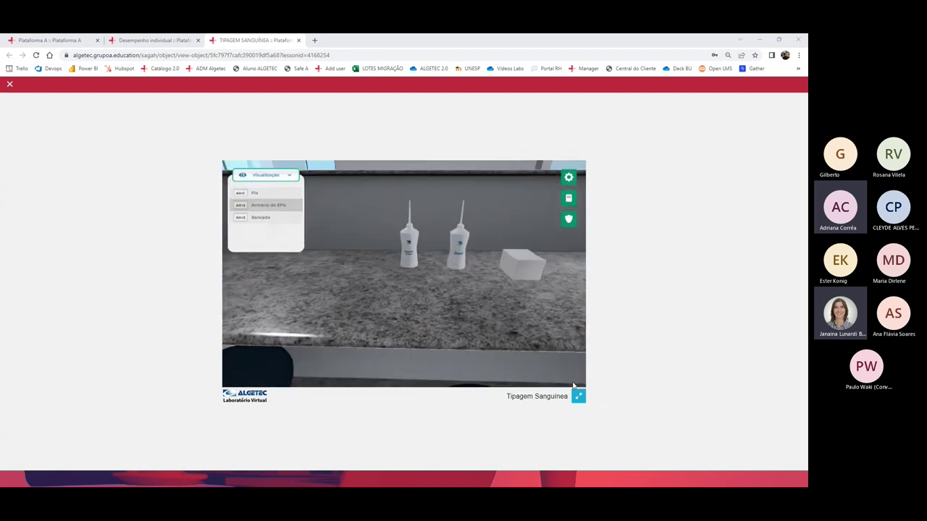
left_click(578, 396)
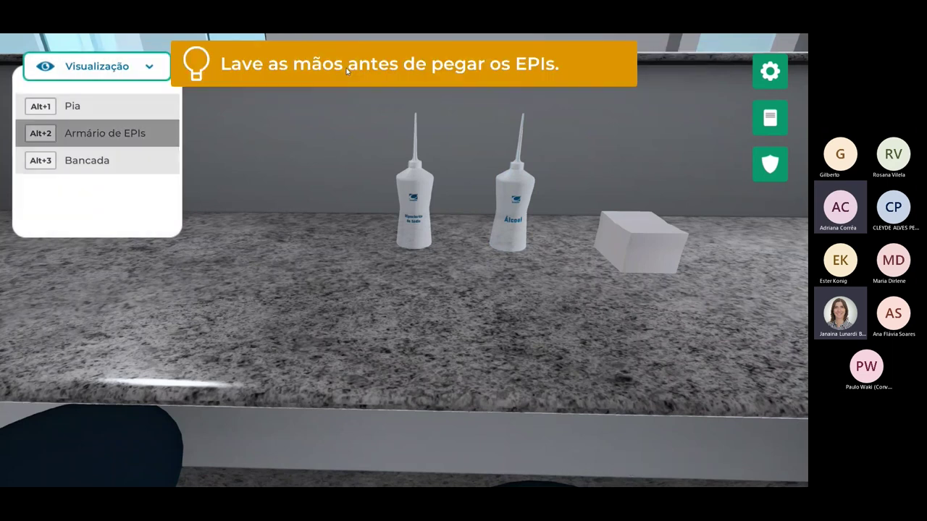
Wash the hands at the Pia, take the protective equipment from the Armário de EPIs and close the cabinet.
left_click(106, 116)
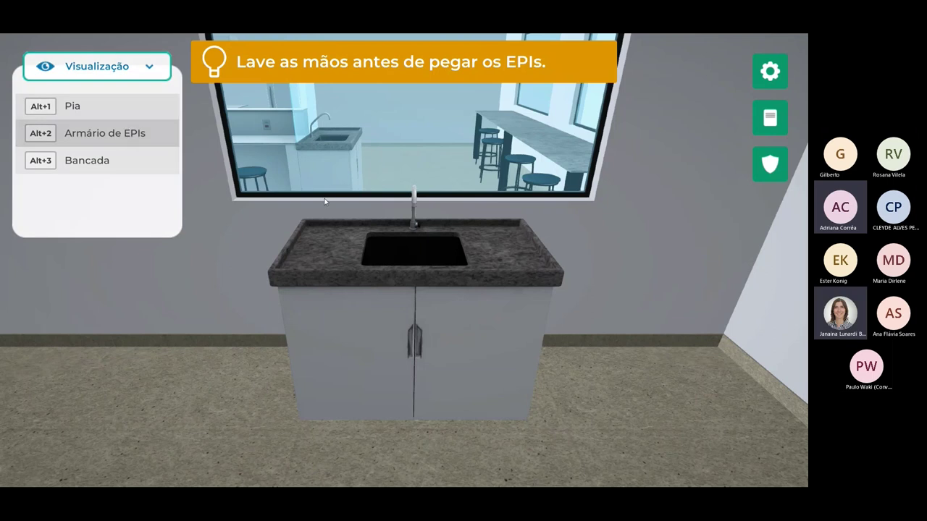
left_click(406, 234)
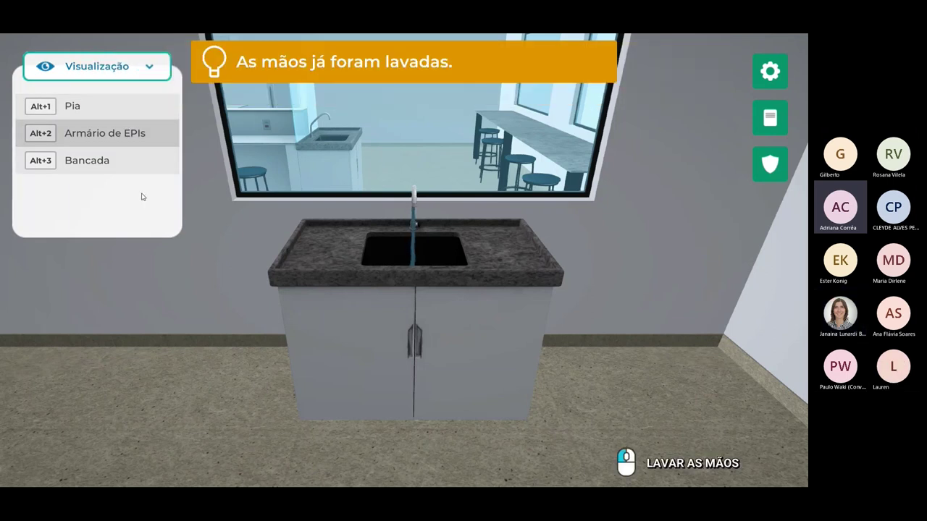
left_click(103, 133)
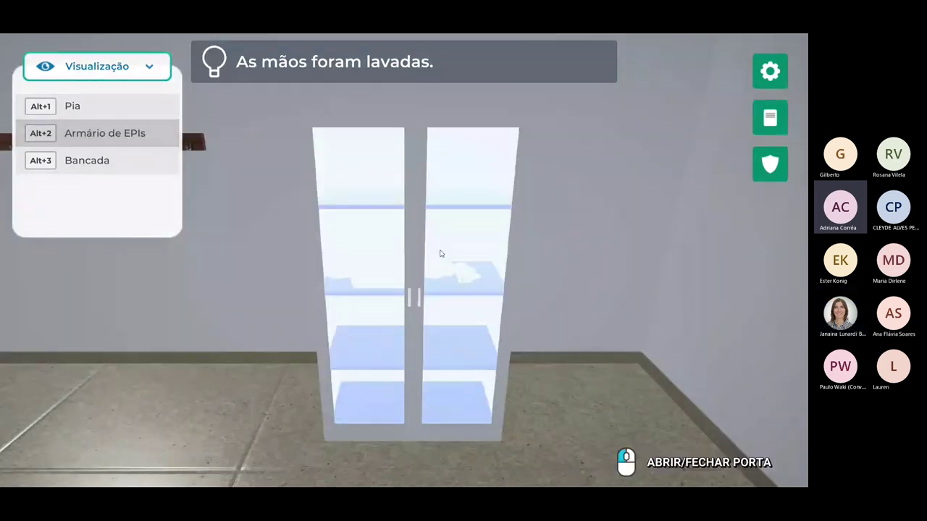
left_click(440, 254)
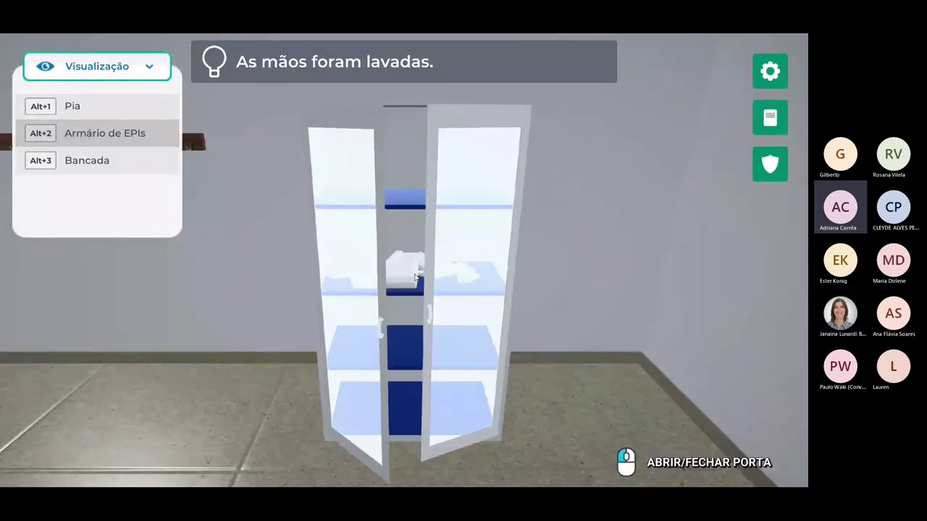
left_click(455, 270)
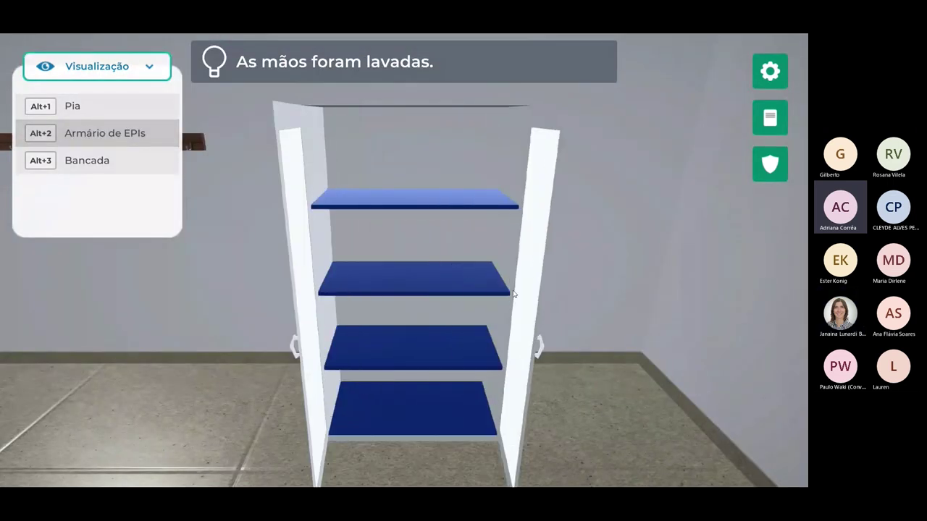
left_click(305, 288)
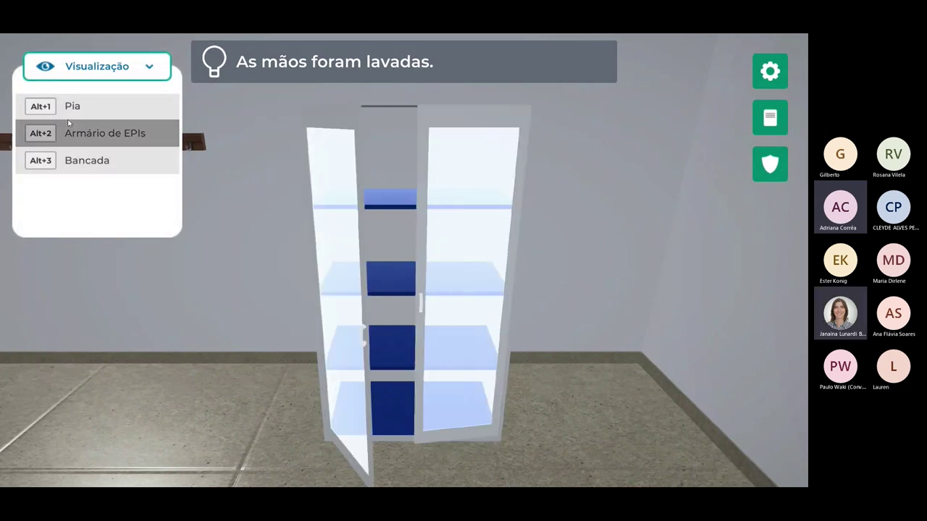
Clean the Bancada with the hypochlorite bottle, a paper towel from the white box and the 70% alcohol bottle.
left_click(111, 169)
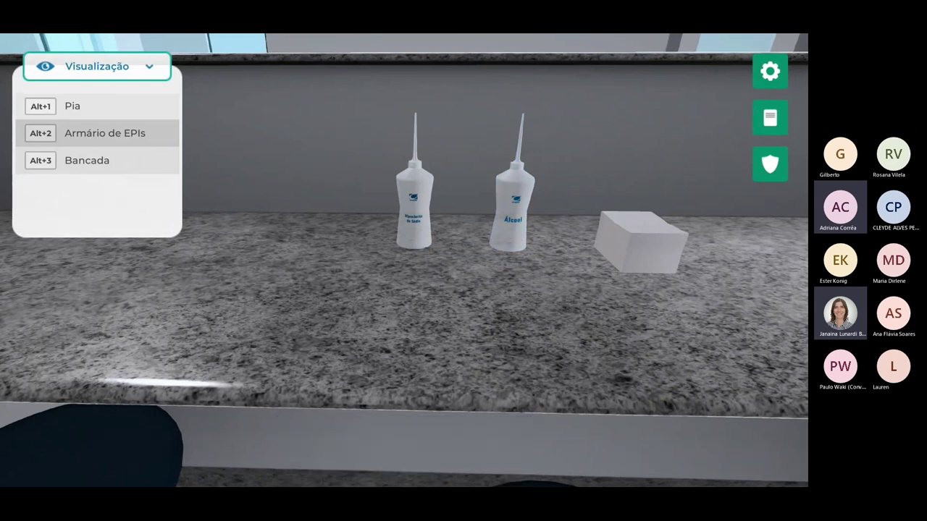
left_click(418, 220)
mouse_move(419, 221)
left_mouse_down()
mouse_move(333, 243)
mouse_move(610, 259)
mouse_move(755, 290)
mouse_move(753, 333)
mouse_move(259, 268)
mouse_move(352, 203)
left_mouse_up()
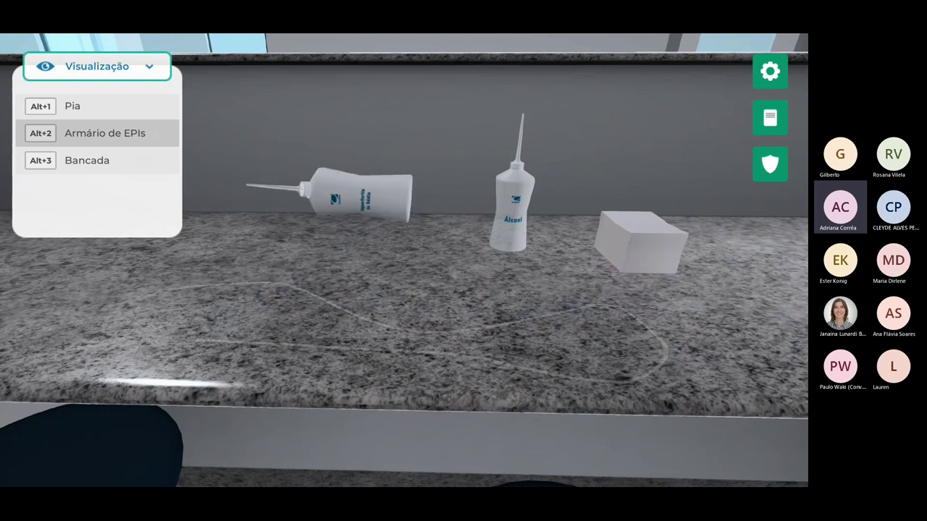
left_click(634, 231)
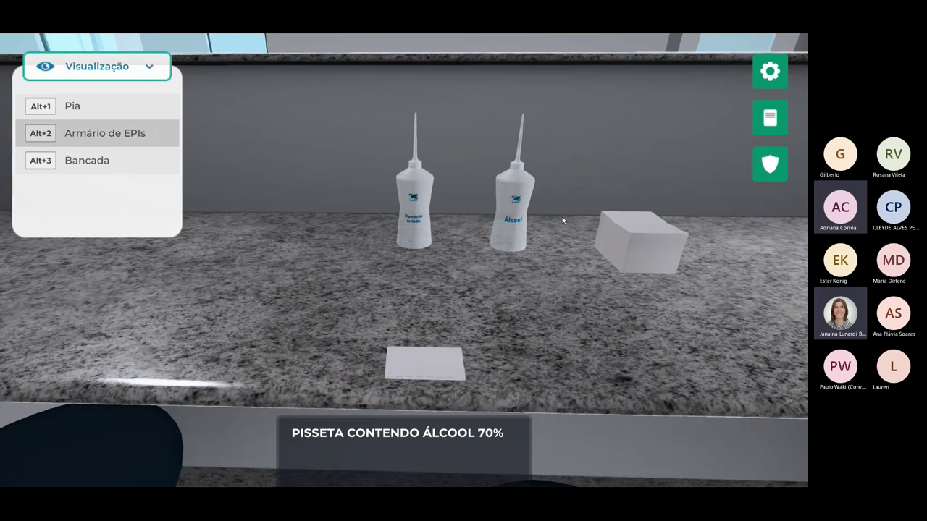
left_click(519, 215)
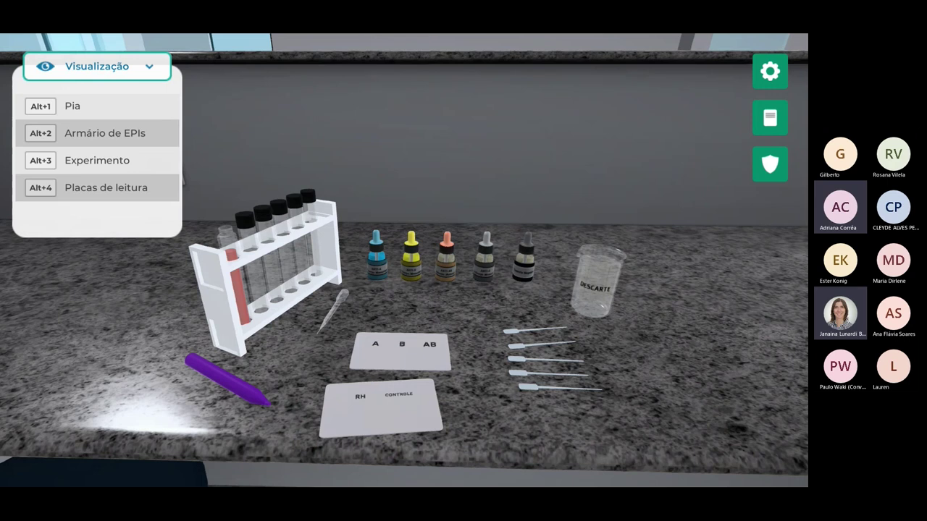
Mark the circles on the reading plates with the wax pencil and apply the anti-A, anti-B and anti-AB reagents to the A, B and AB circles.
left_click(210, 380)
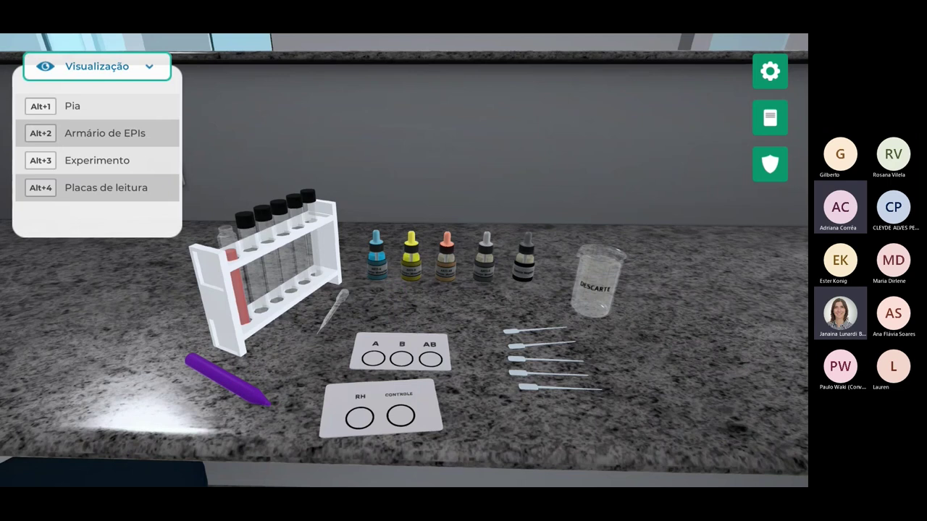
left_click(375, 273)
left_click(373, 358)
left_click(409, 254)
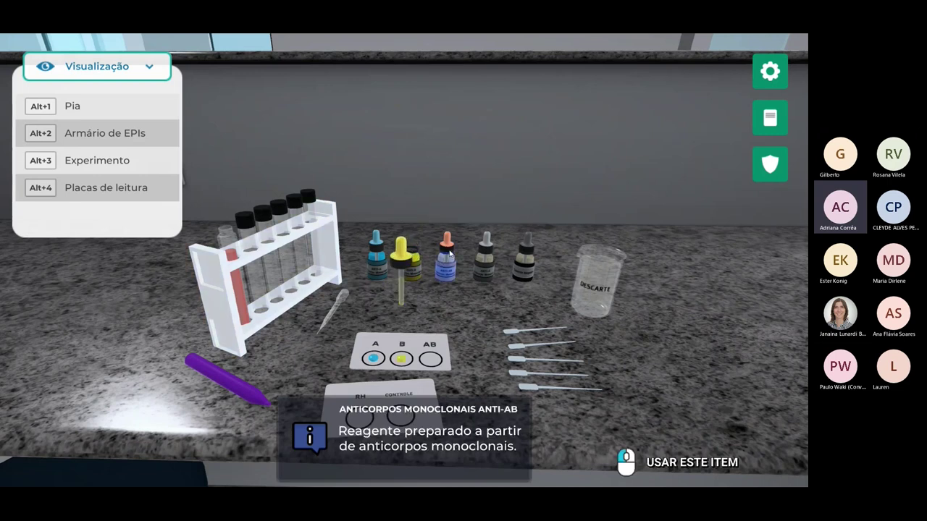
left_click(449, 254)
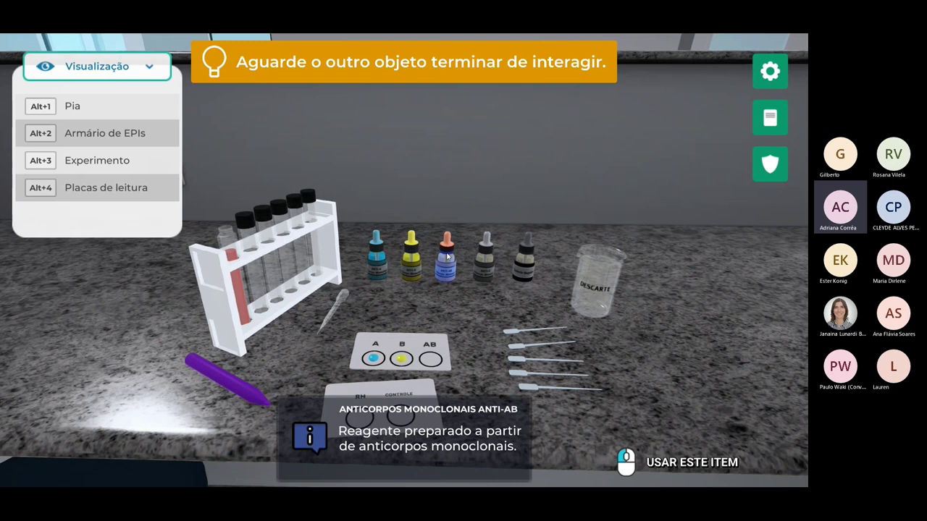
left_click(448, 256)
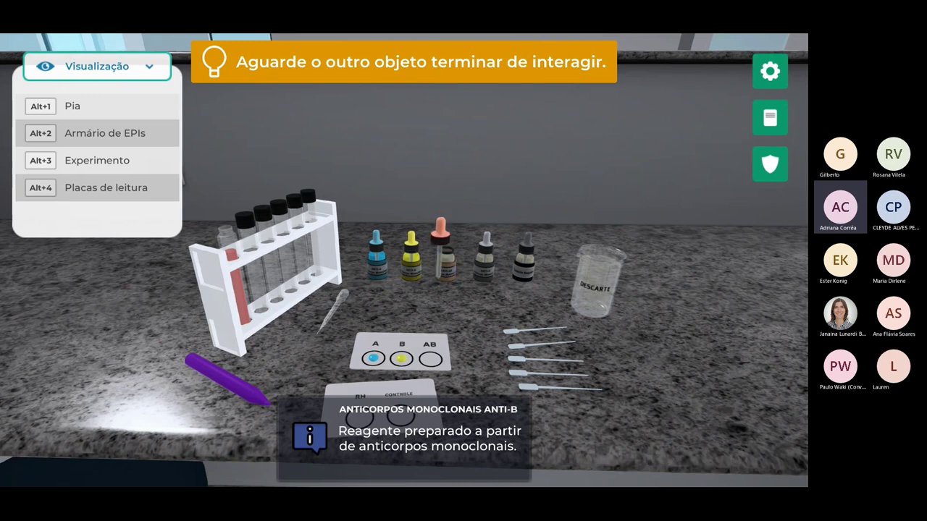
left_click(430, 358)
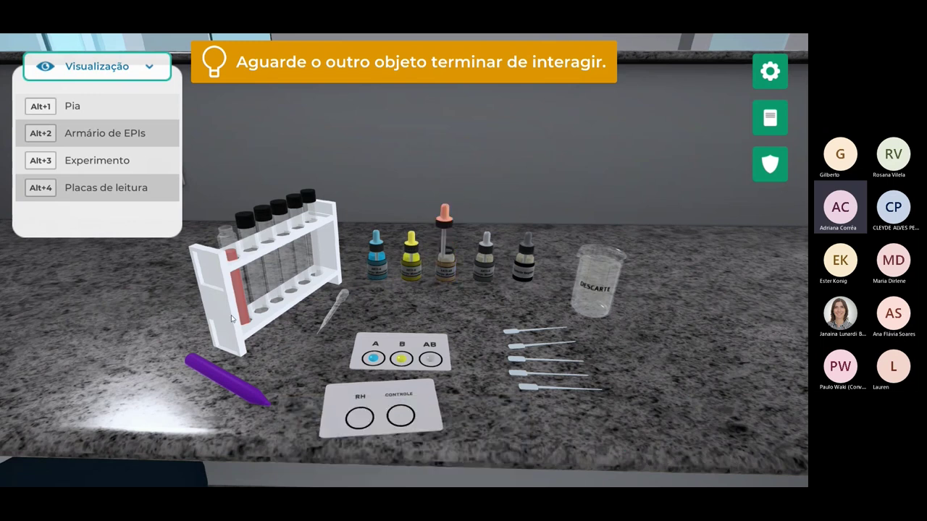
Draw blood from the sample tube with the pipette and drop it into the A, B, AB, RH and CONTROLE circles.
left_click(343, 307)
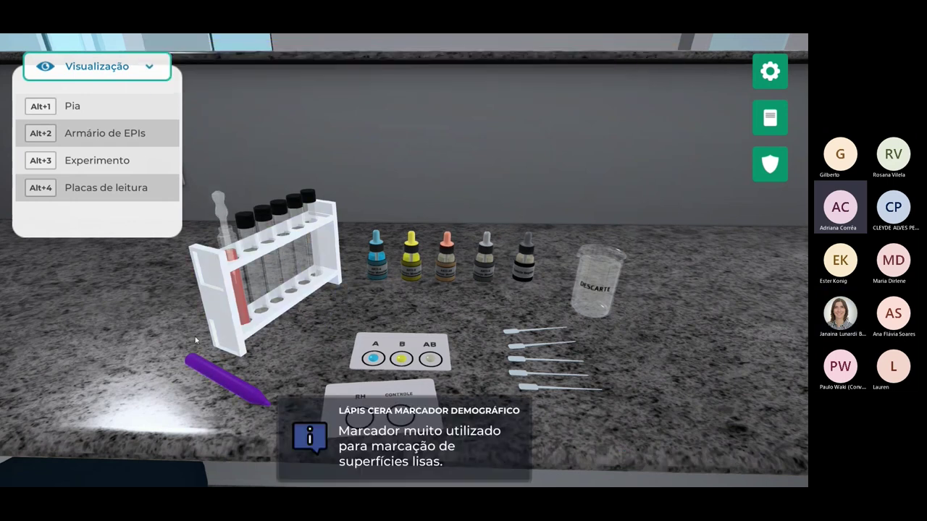
left_click(233, 297)
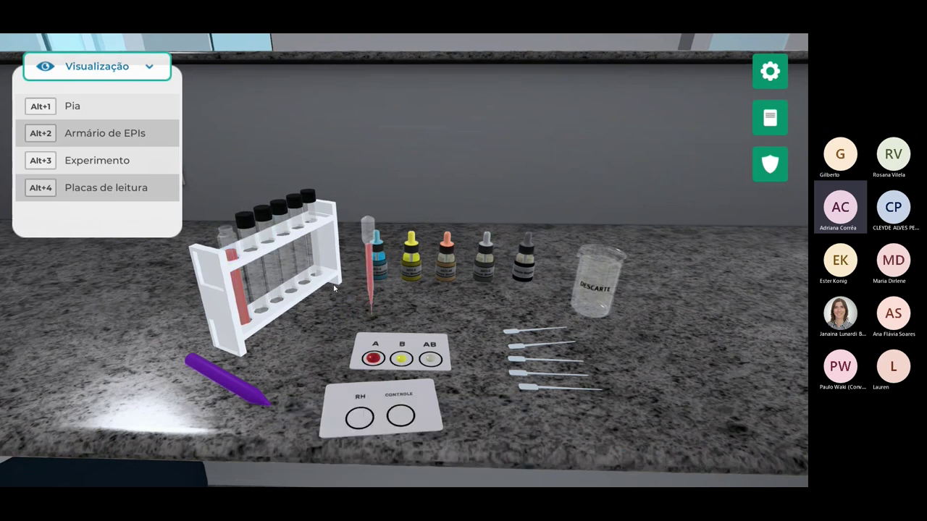
left_click(453, 430)
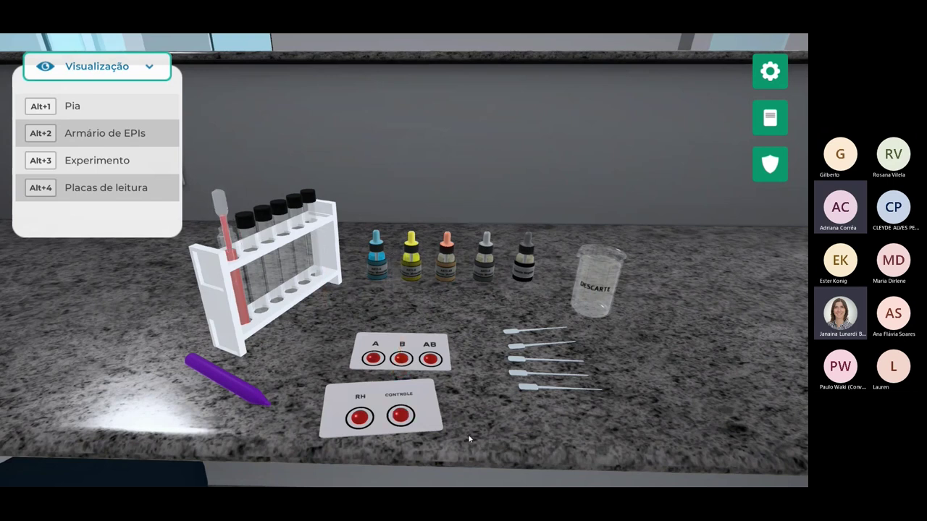
Mix the blood and reagents in the AB, B and A circles using a separate disposable plastic stick for each, and view the reading plates up close.
mouse_move(264, 287)
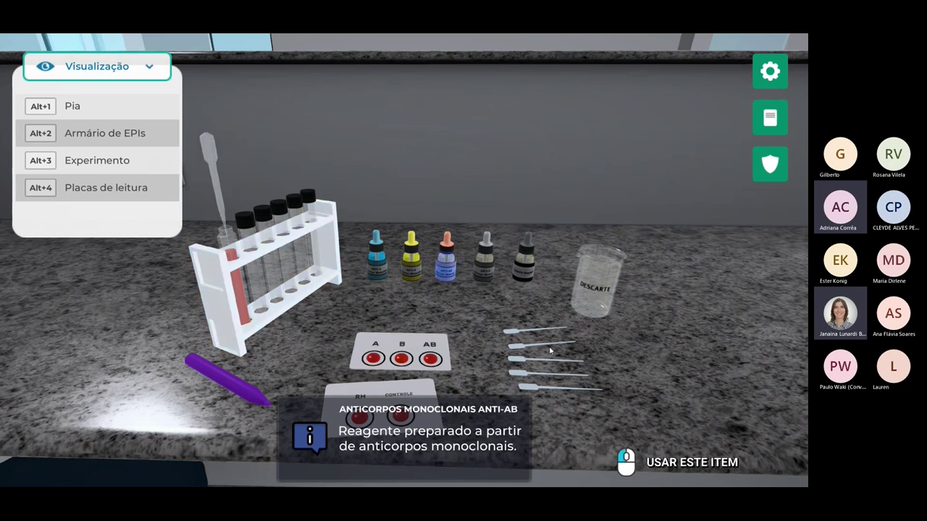
mouse_move(550, 350)
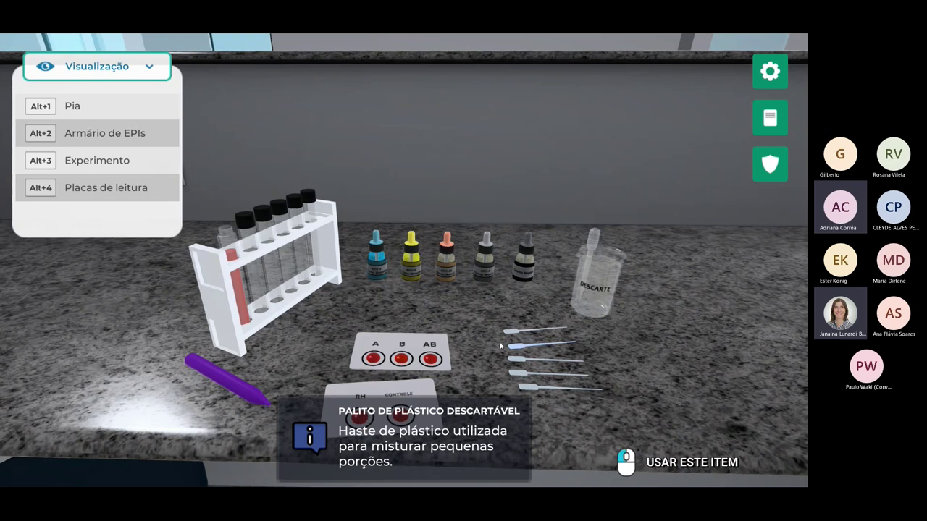
left_click(517, 349)
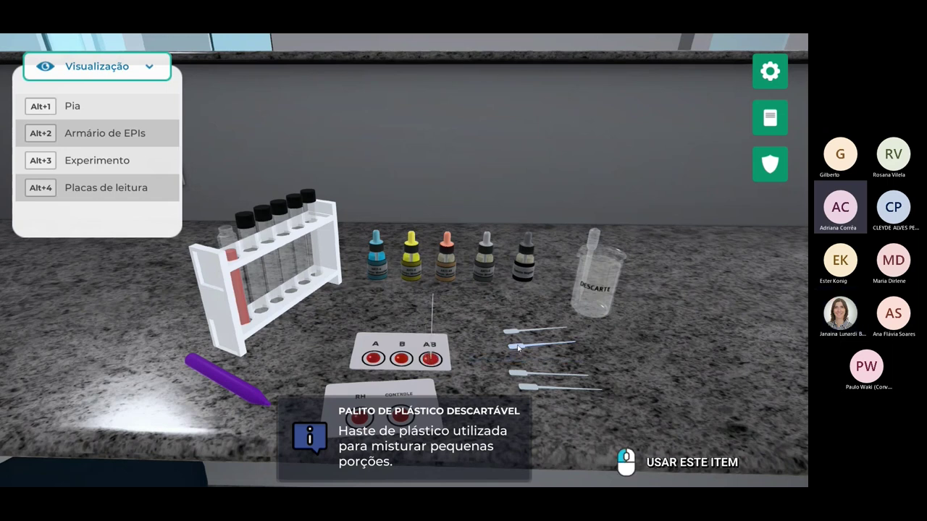
left_click(518, 348)
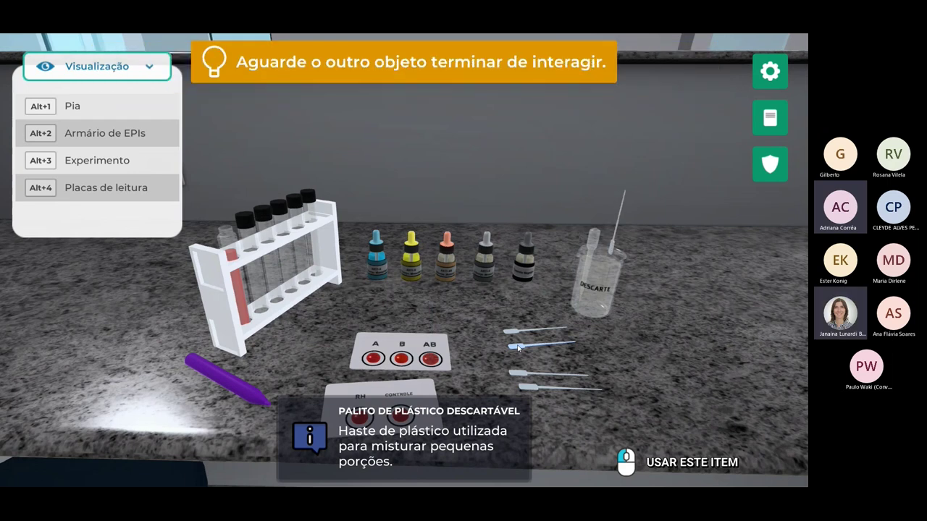
left_click(519, 348)
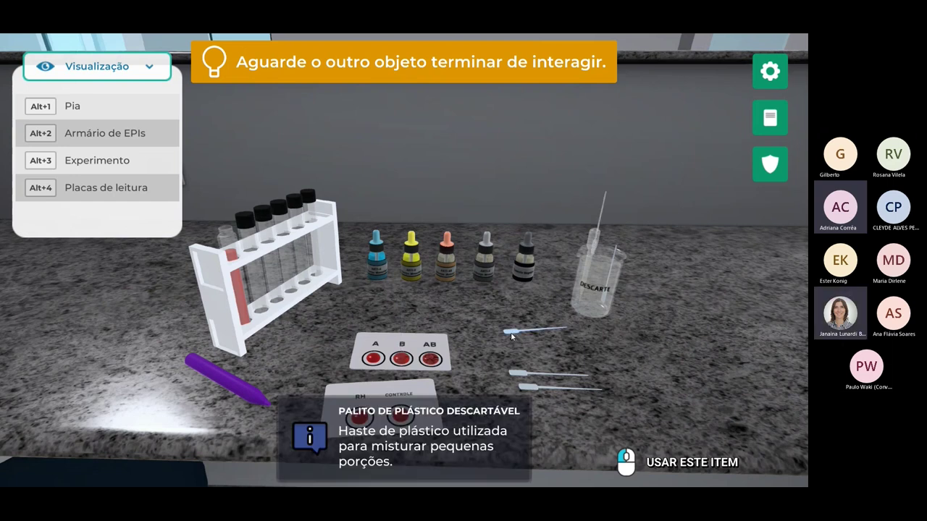
left_click(511, 334)
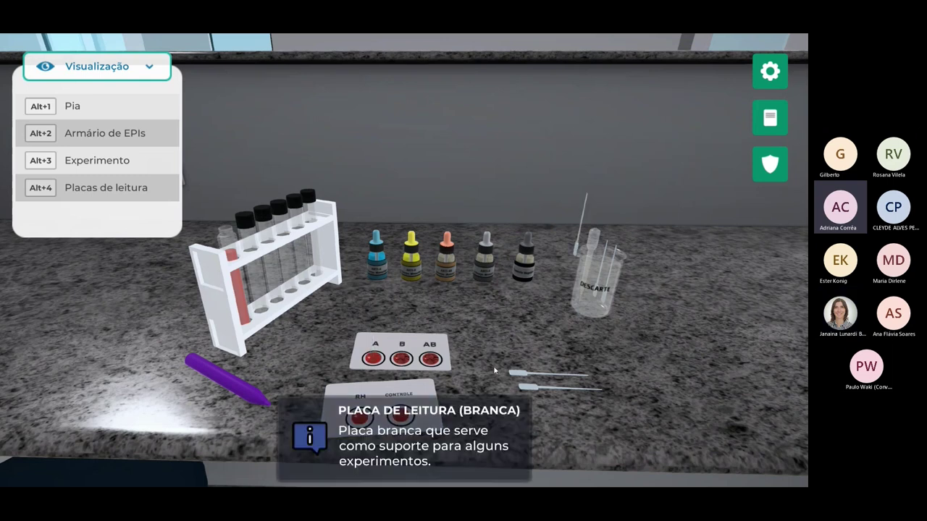
left_click(515, 372)
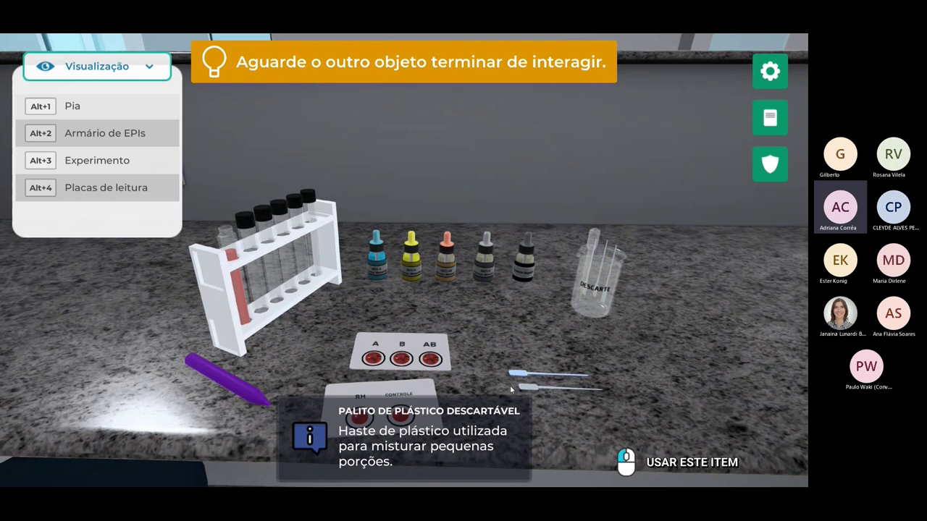
key("Escape")
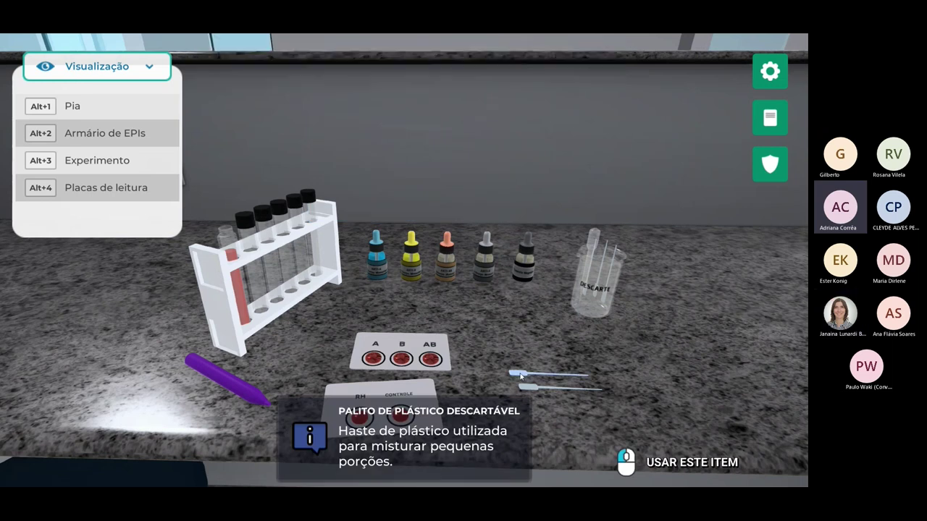
left_click(454, 366)
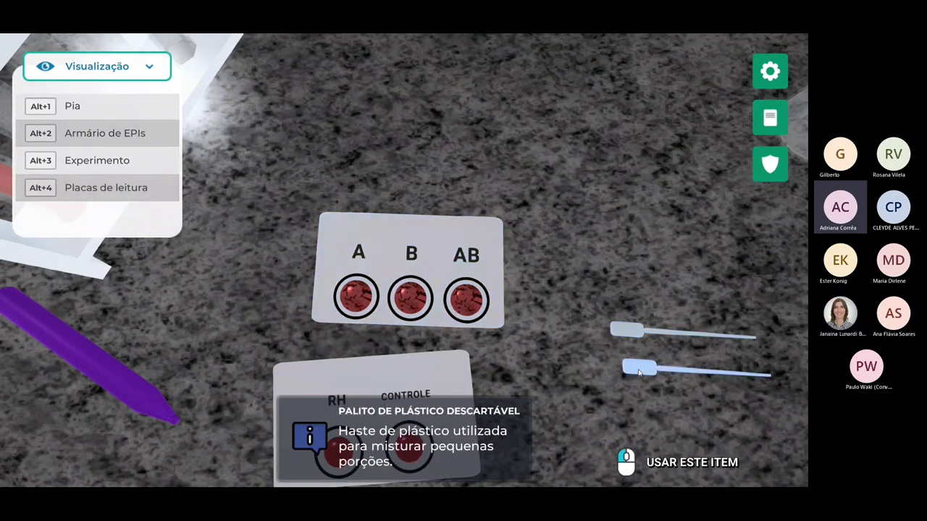
Leave the full-screen view and close the Tipagem Sanguínea lab page.
key("Escape")
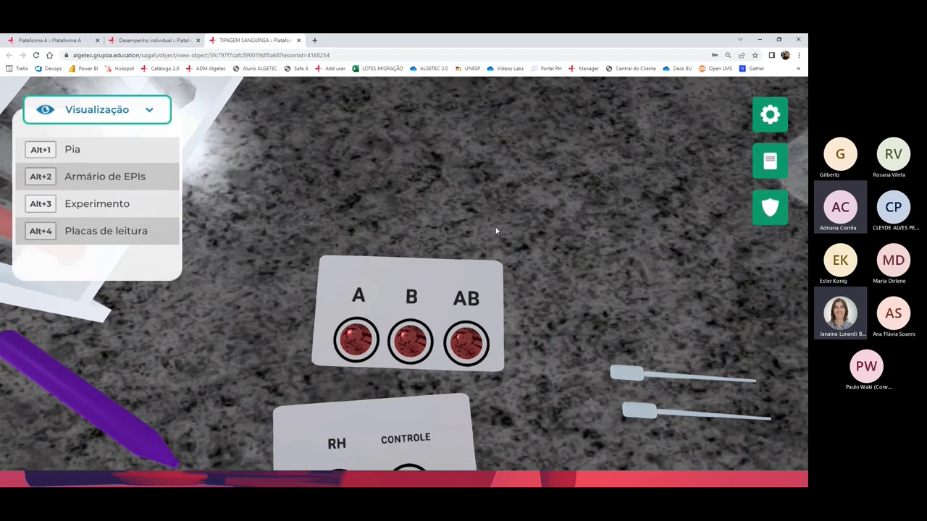
left_click(298, 40)
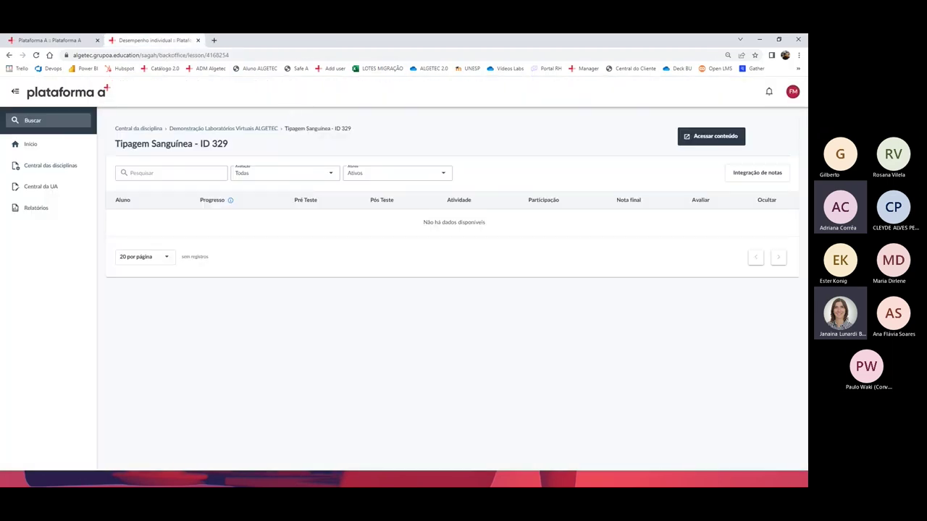
Switch to the slide show and advance from Demonstração to the slide "Como conectar os laboratórios virtuais à minha disciplina?".
left_click(208, 479)
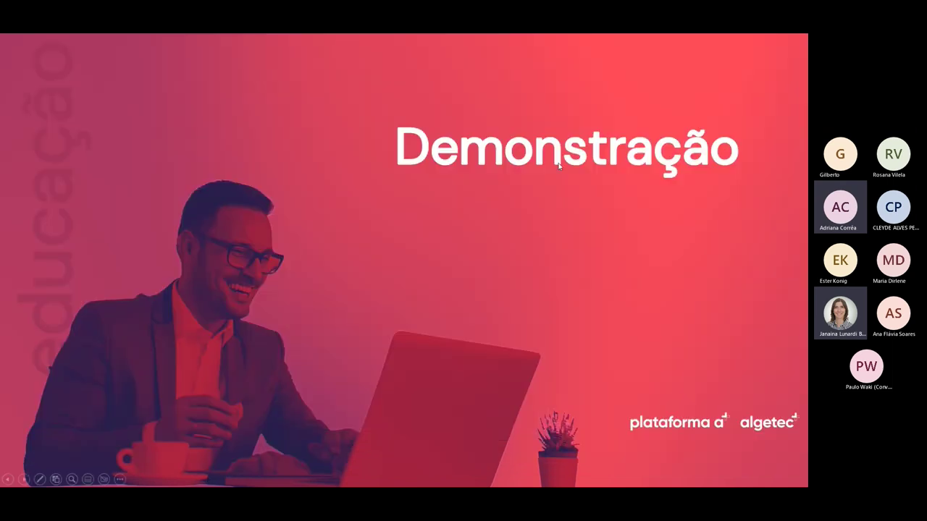
left_click(390, 173)
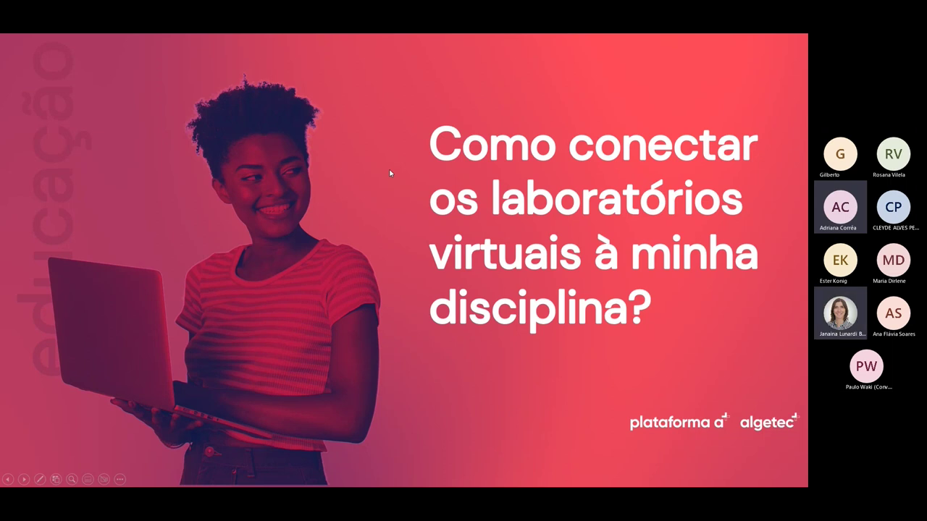
key("XF86AudioLowerVolume")
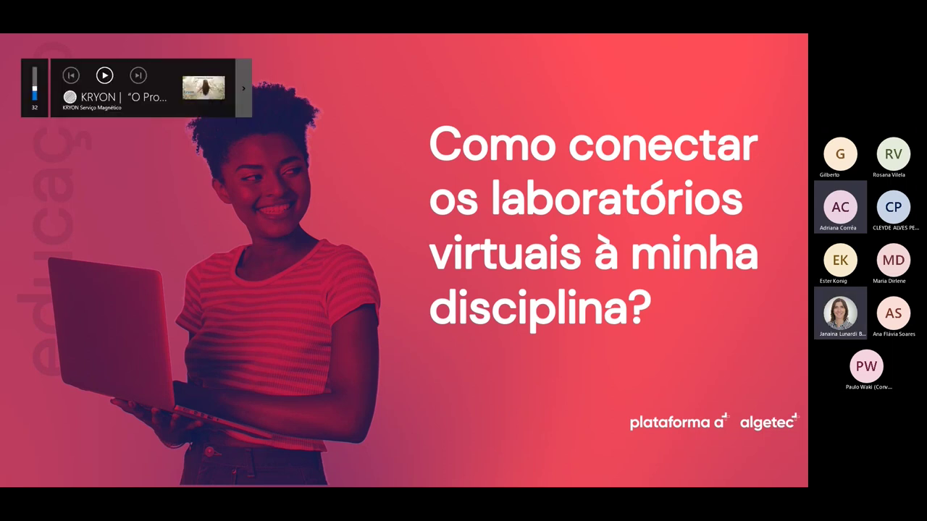